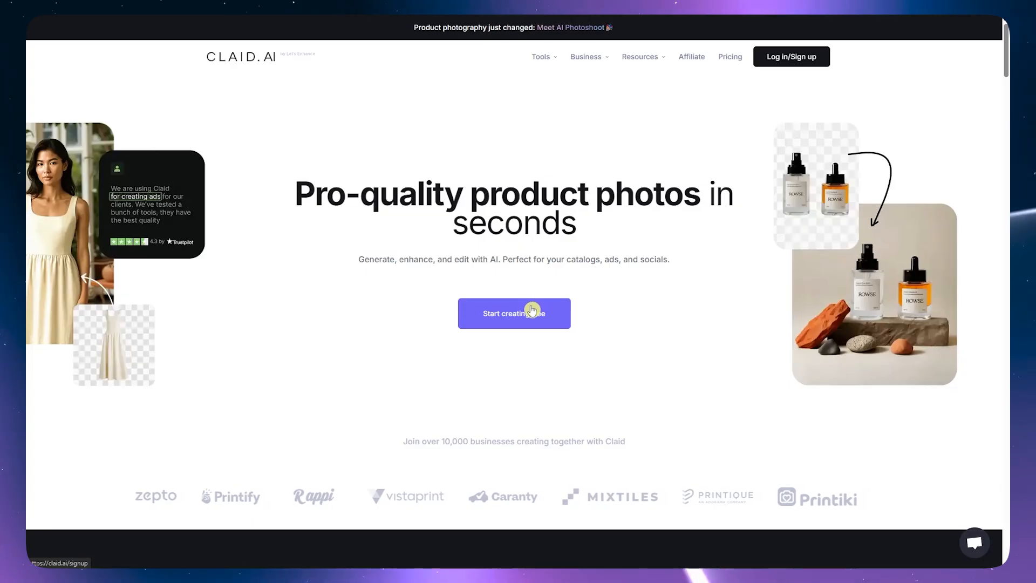
Open the log in / sign up page
click(774, 50)
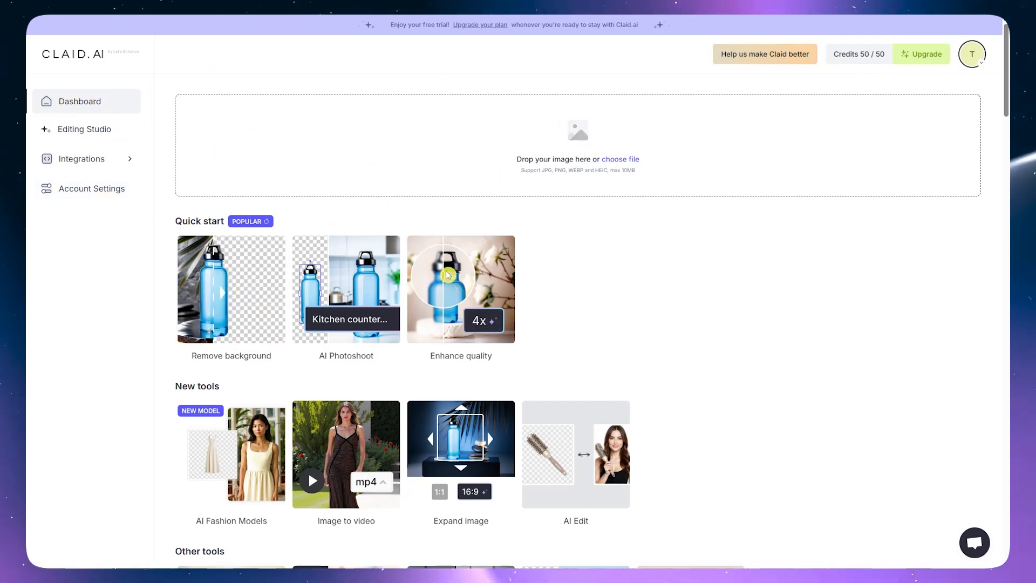
Examine the dashboard's quick-start tools, new tools, other tools and background template categories
scroll(589, 281, down, 1)
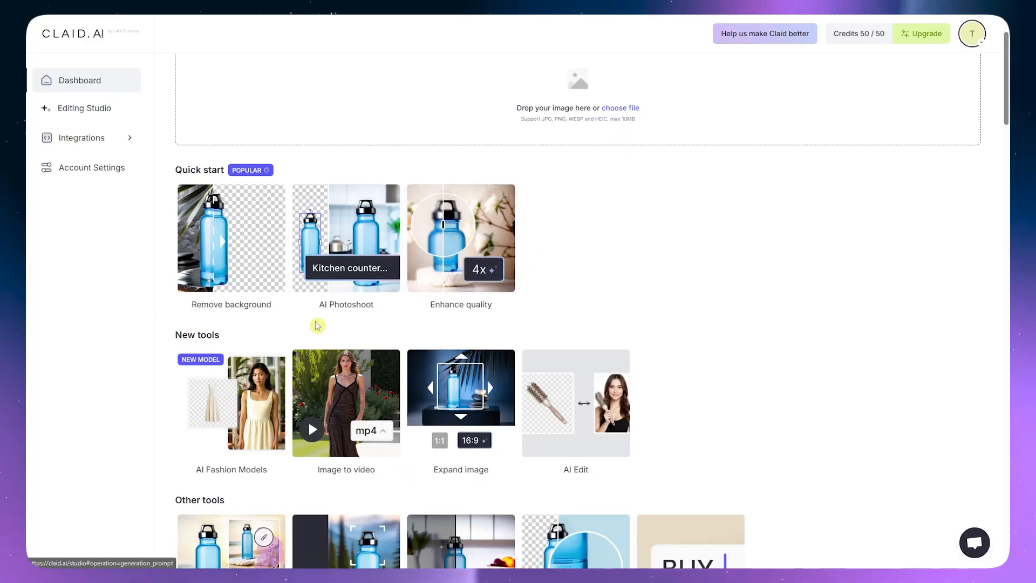
scroll(419, 388, down, 1)
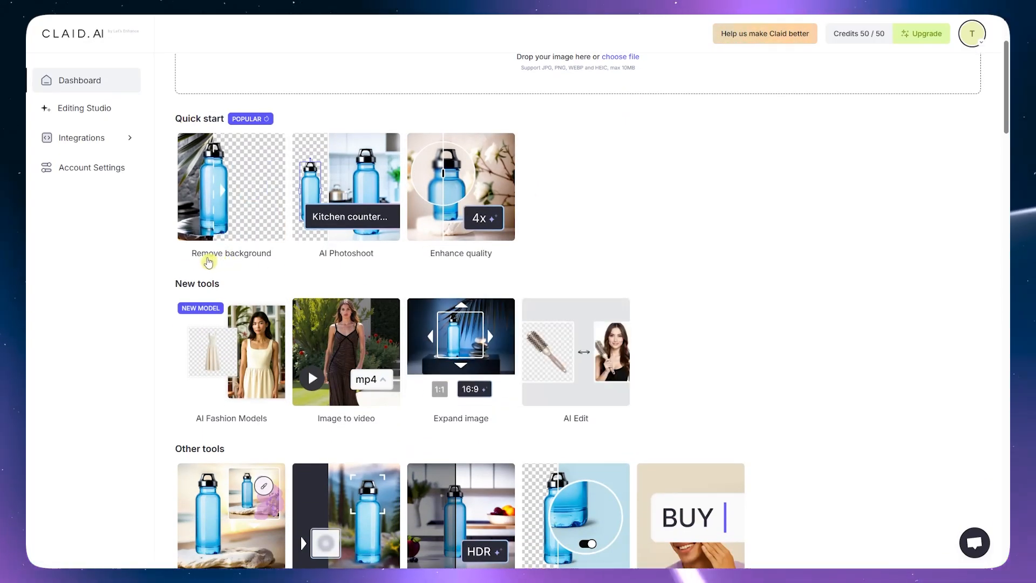
scroll(377, 273, down, 2)
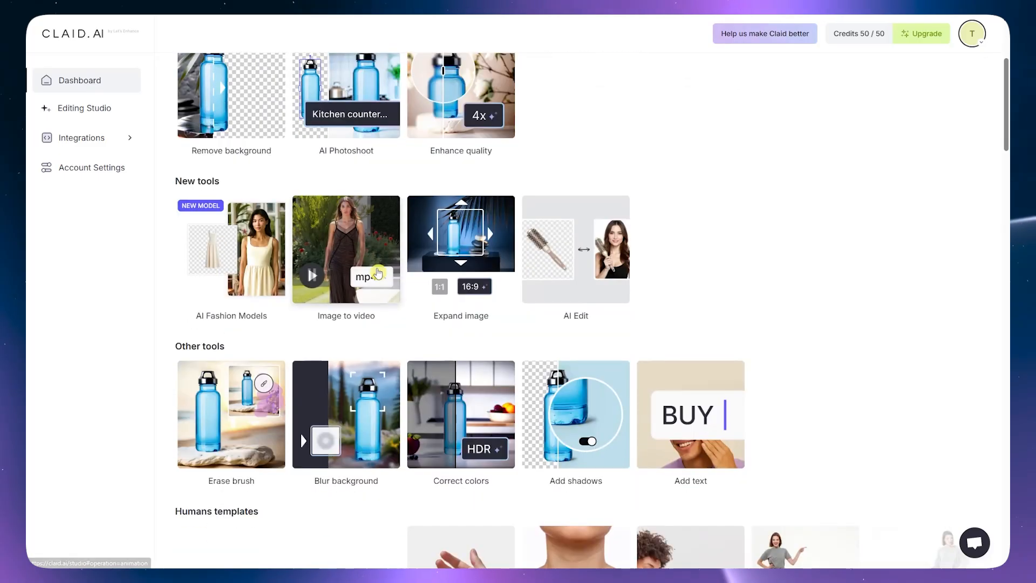
scroll(410, 285, down, 2)
scroll(410, 284, down, 9)
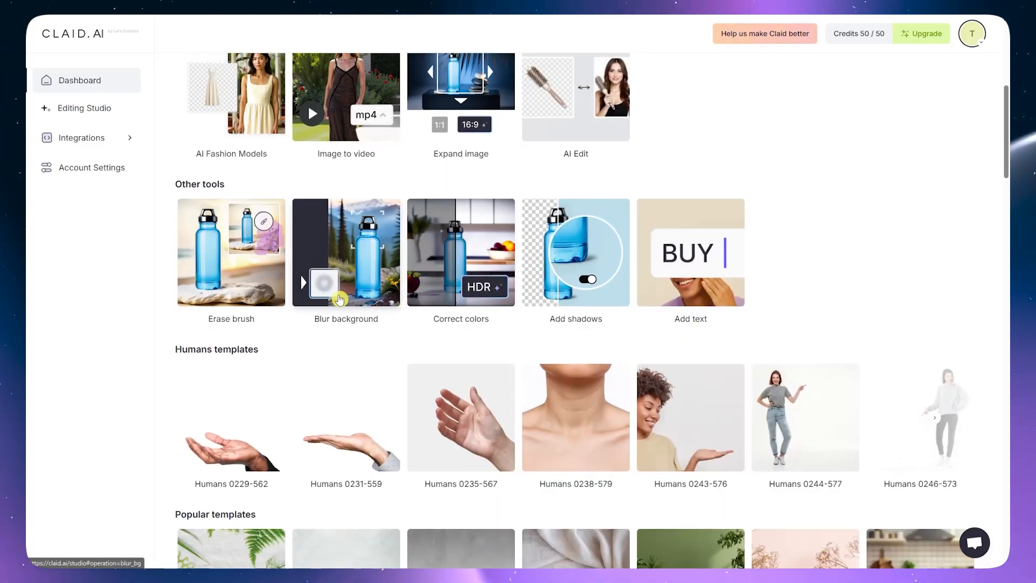
scroll(465, 296, down, 13)
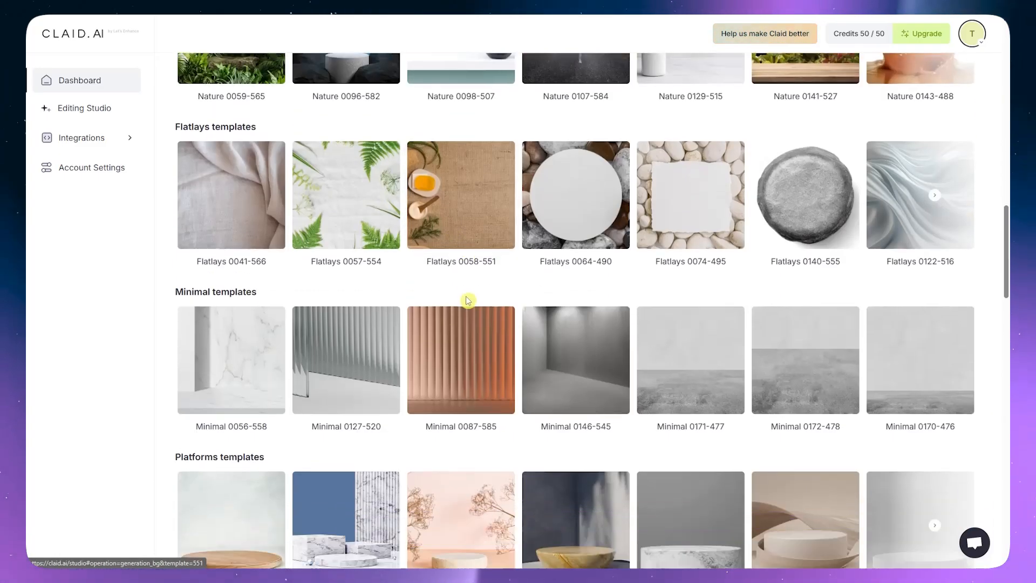
scroll(467, 294, down, 14)
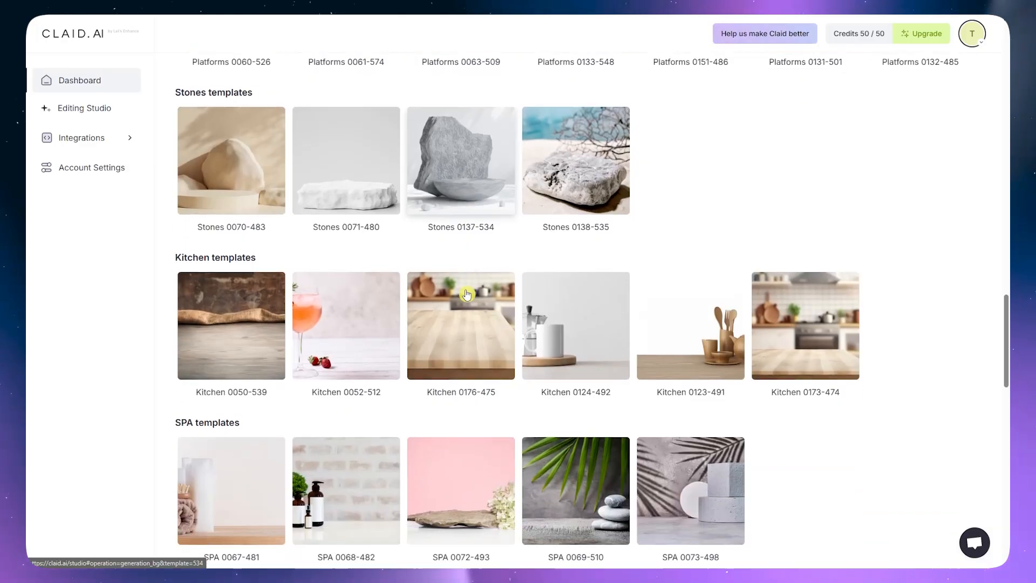
scroll(467, 294, up, 9)
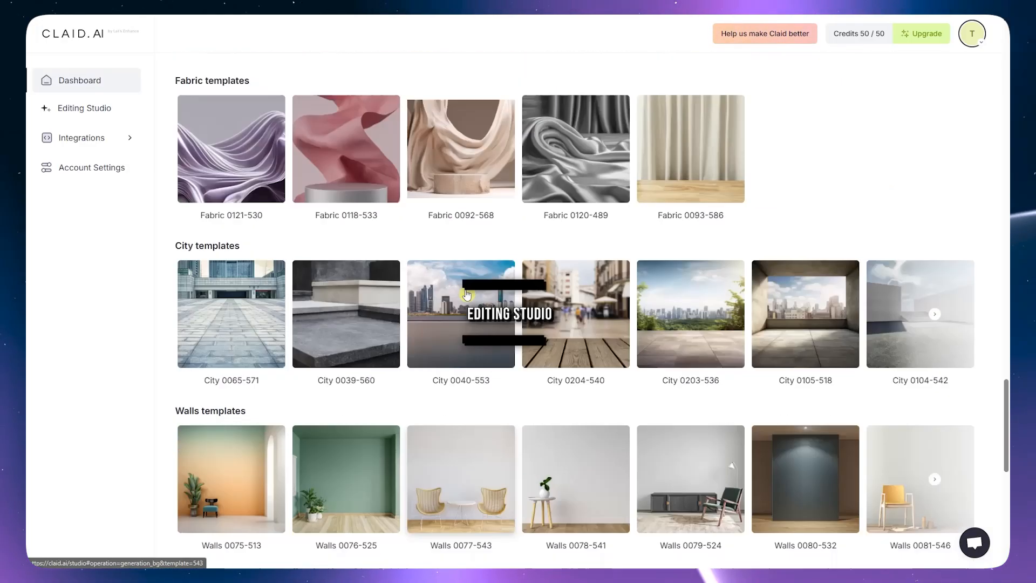
Go to the Editing Studio and open the Improve quality & Upscale tool for the bottle image
click(112, 113)
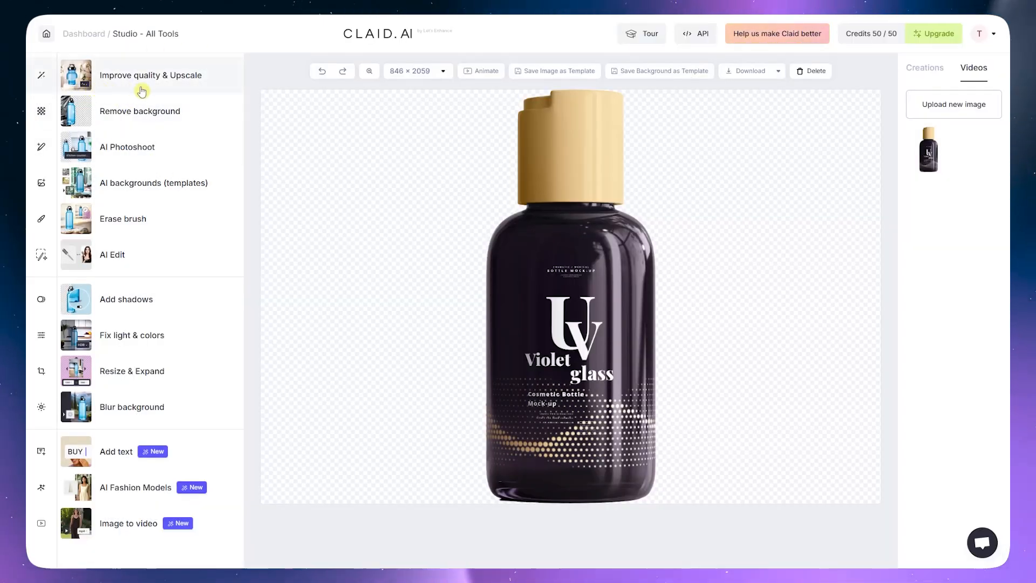
double_click(168, 78)
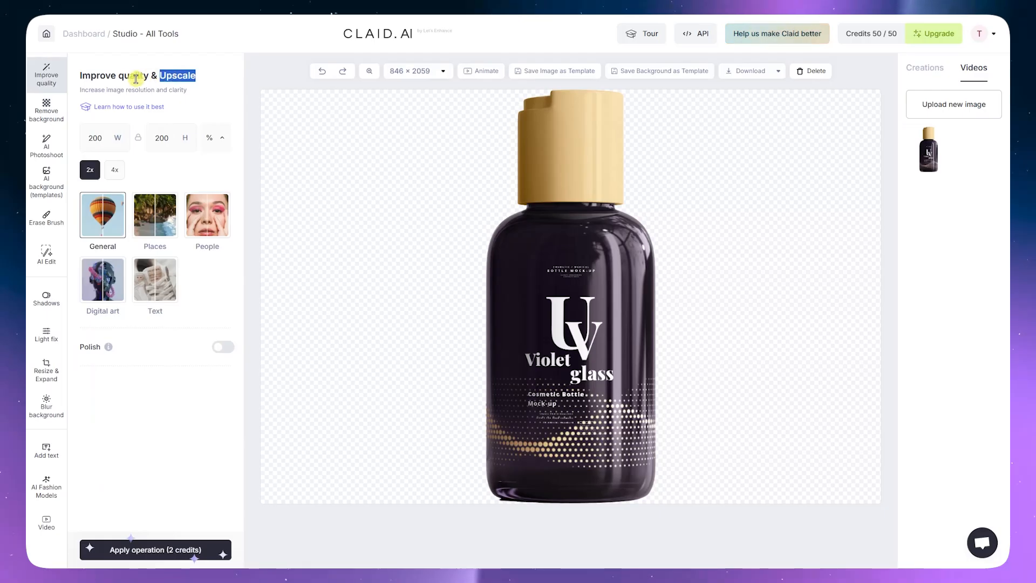
mouse_move(41, 79)
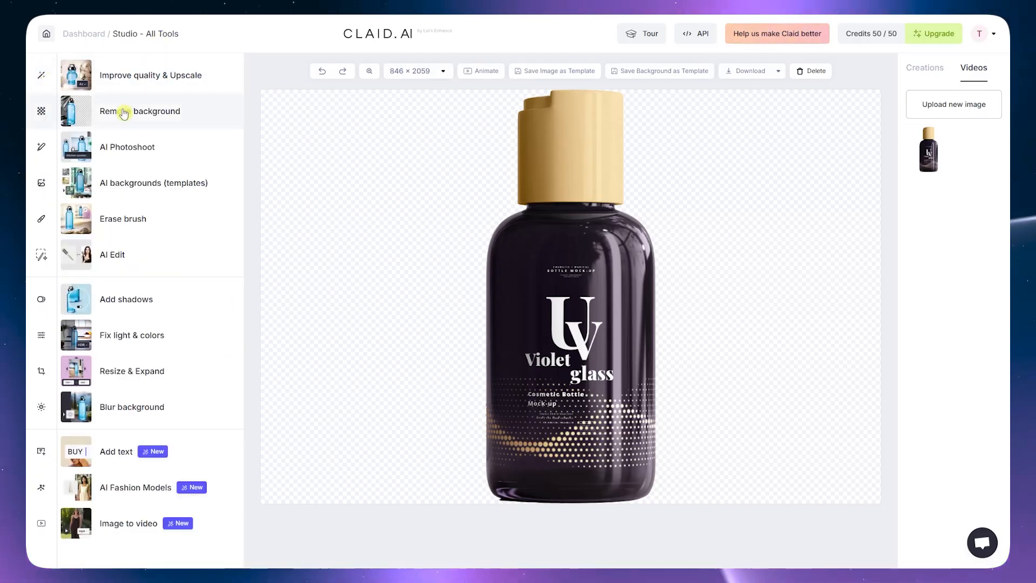
click(118, 77)
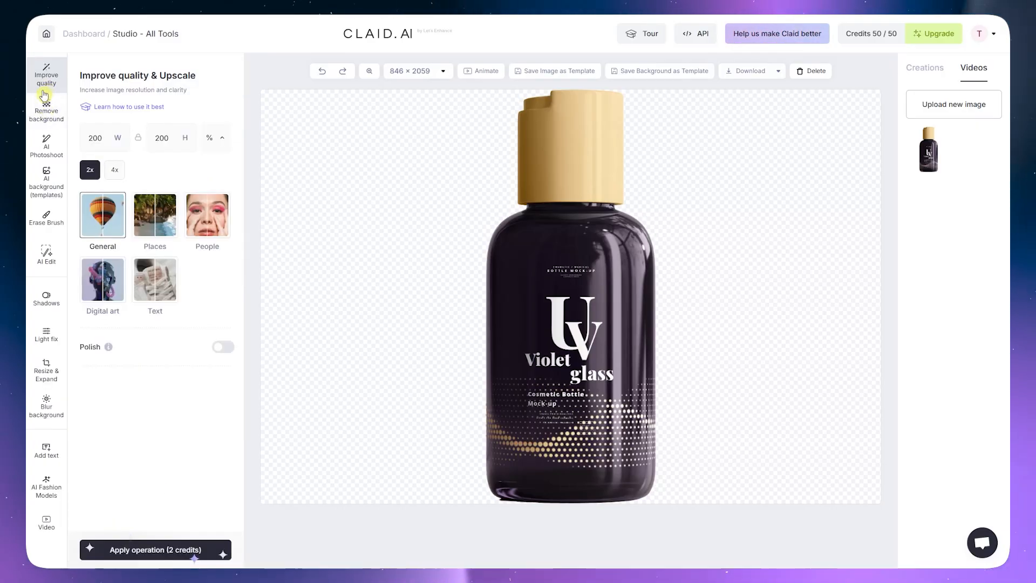
click(130, 37)
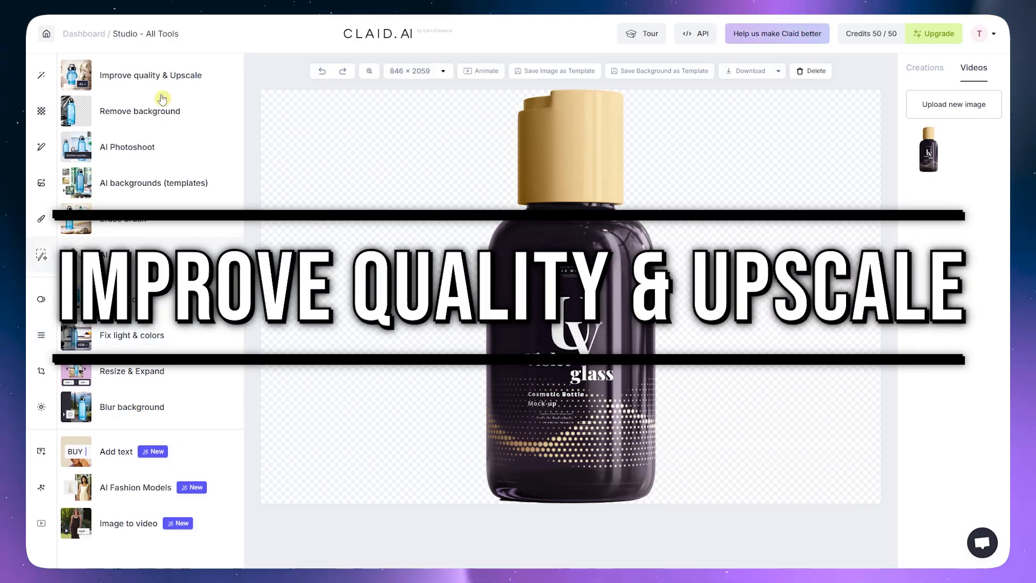
click(138, 81)
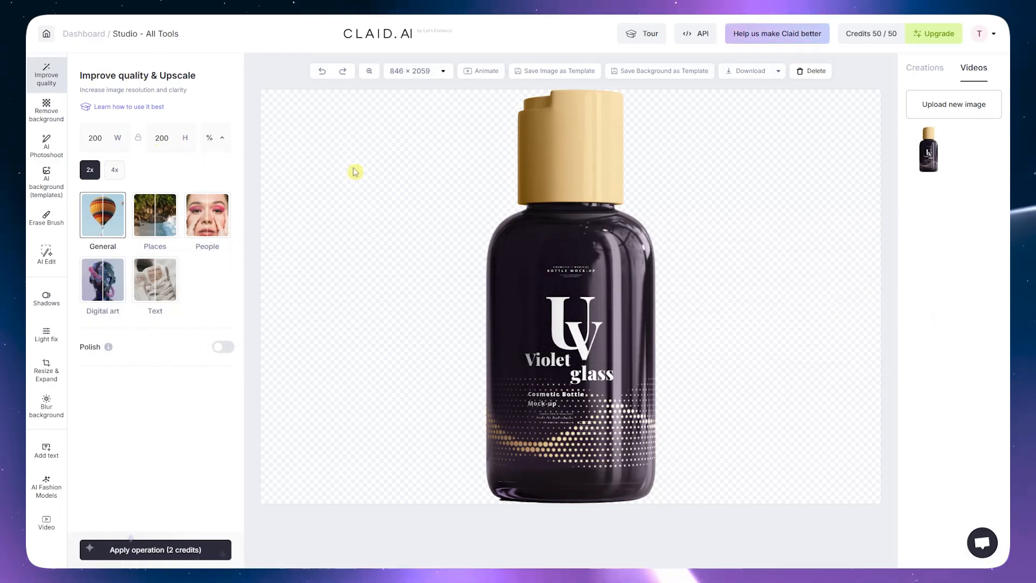
Express the bottle image's upscale size in percent and choose the 4x factor
click(96, 141)
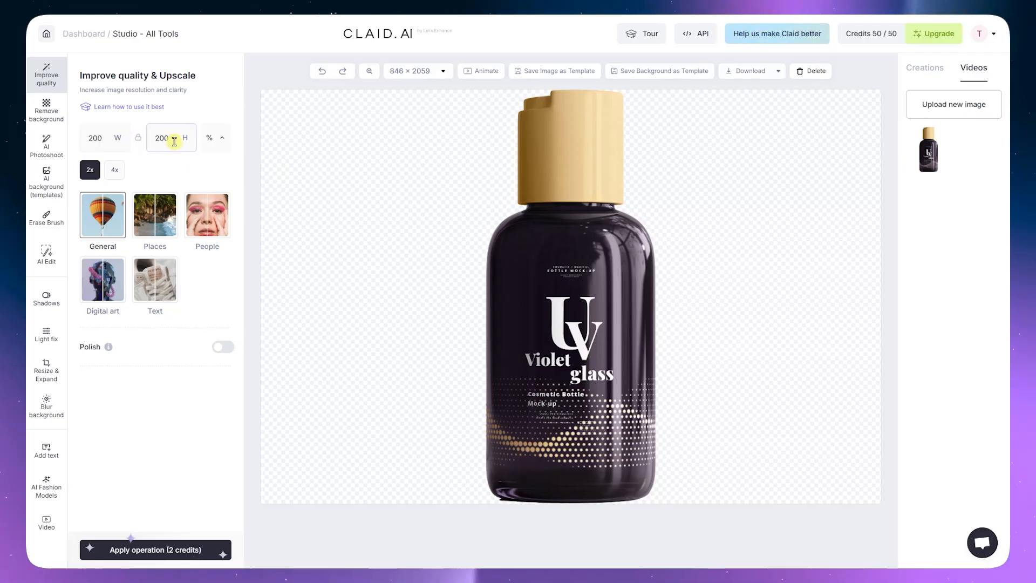
click(226, 139)
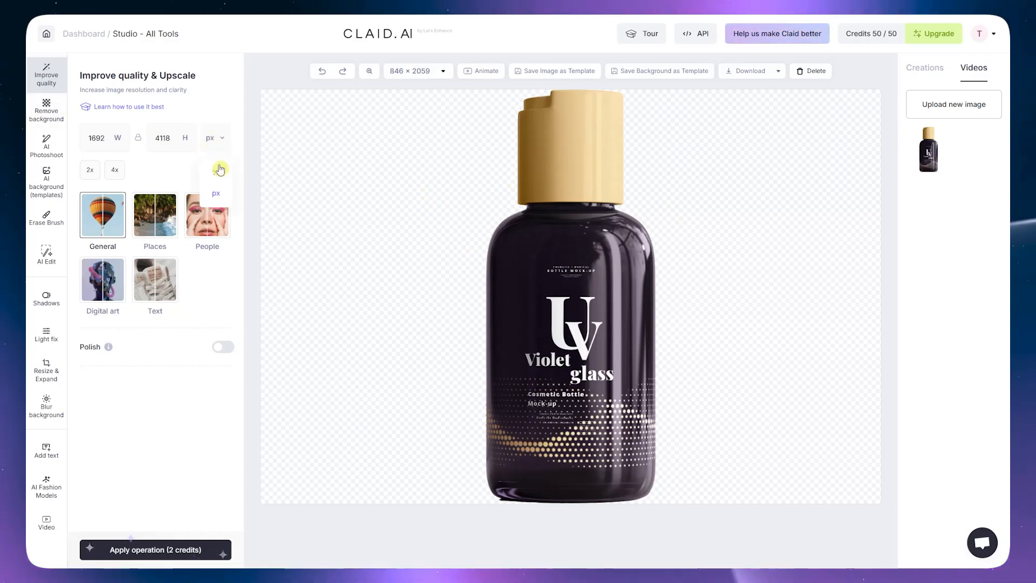
click(219, 170)
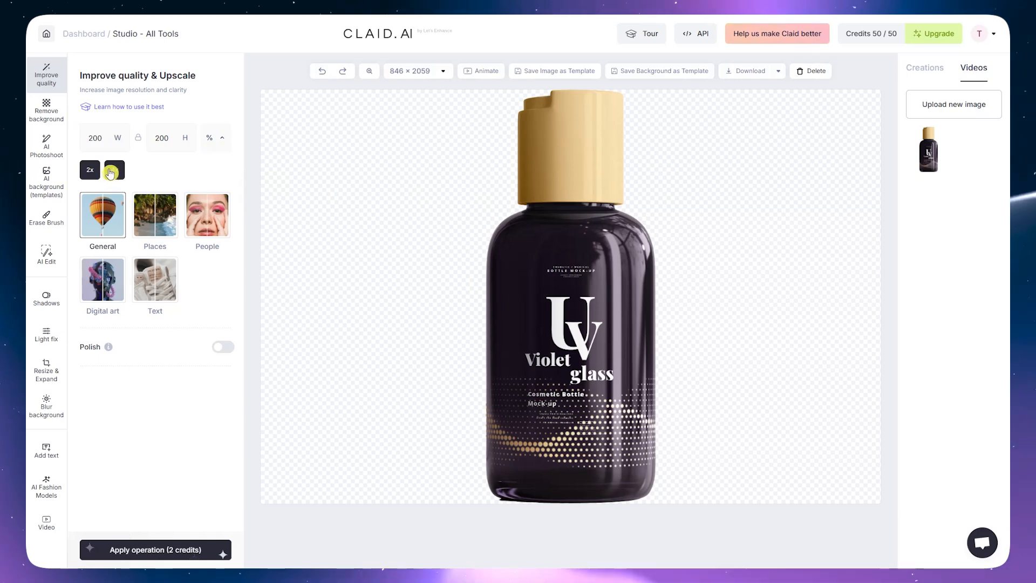
click(114, 171)
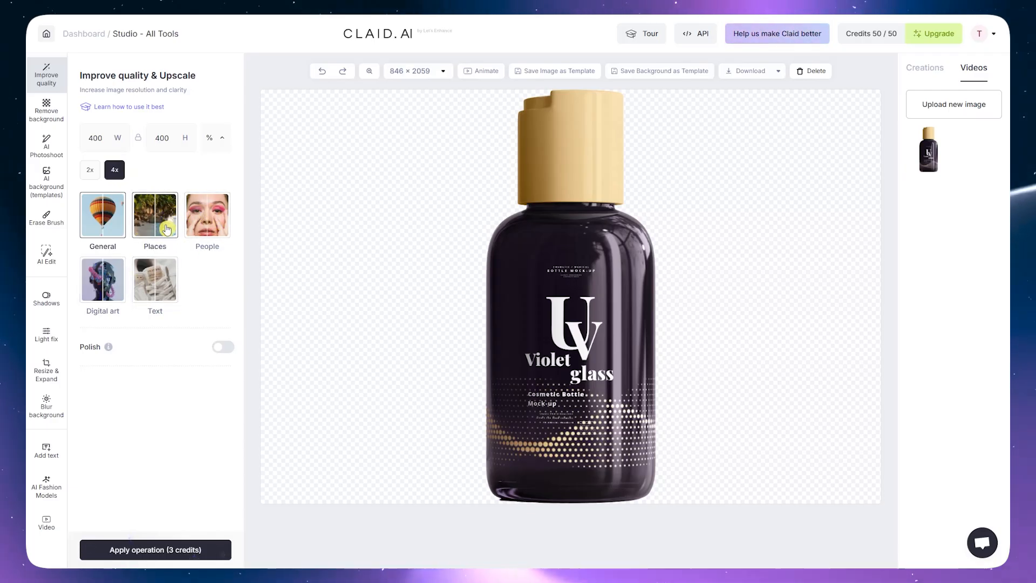
Try the other enhancement presets, return to General, and turn on Polish
click(207, 216)
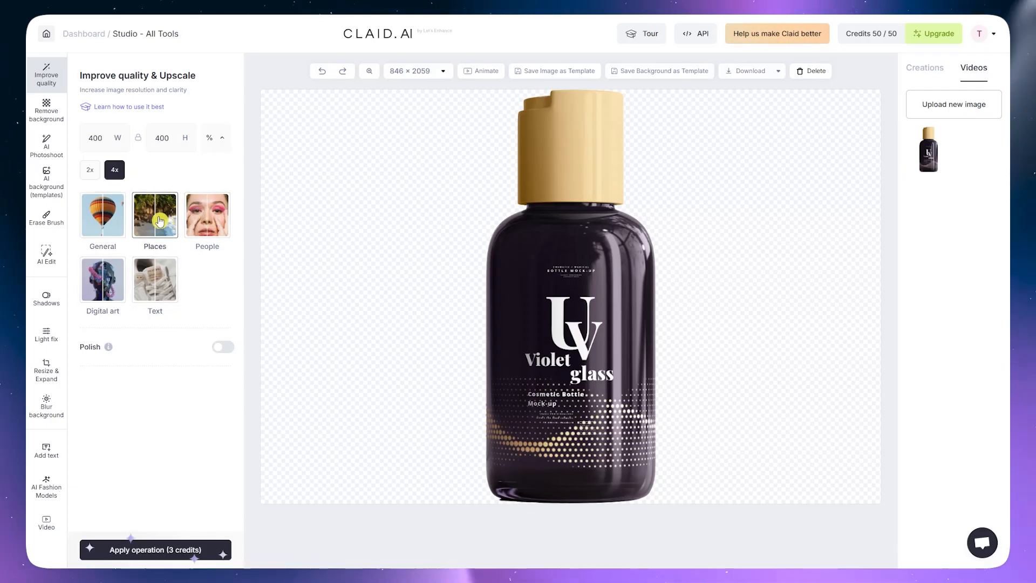
click(103, 281)
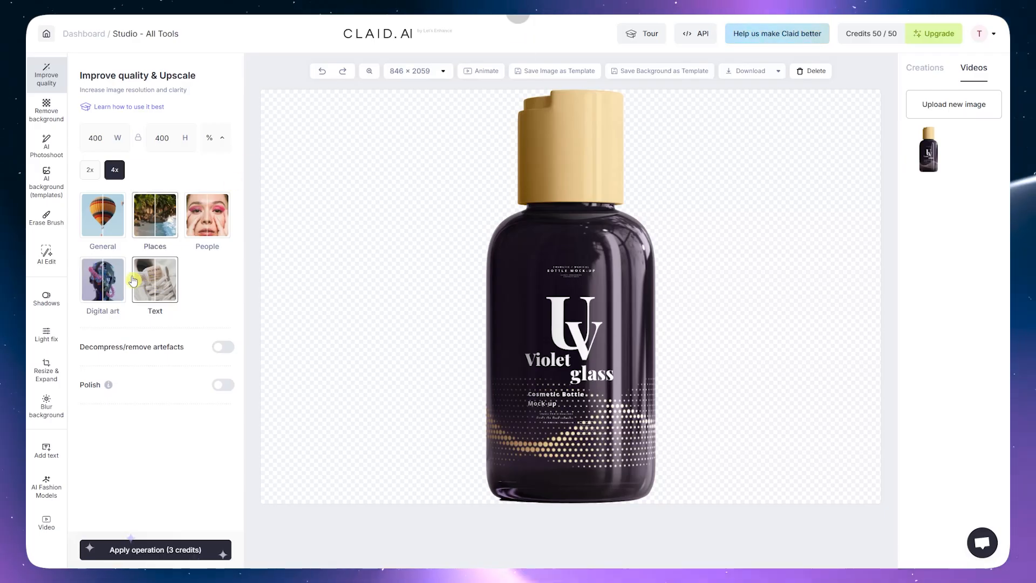
click(104, 237)
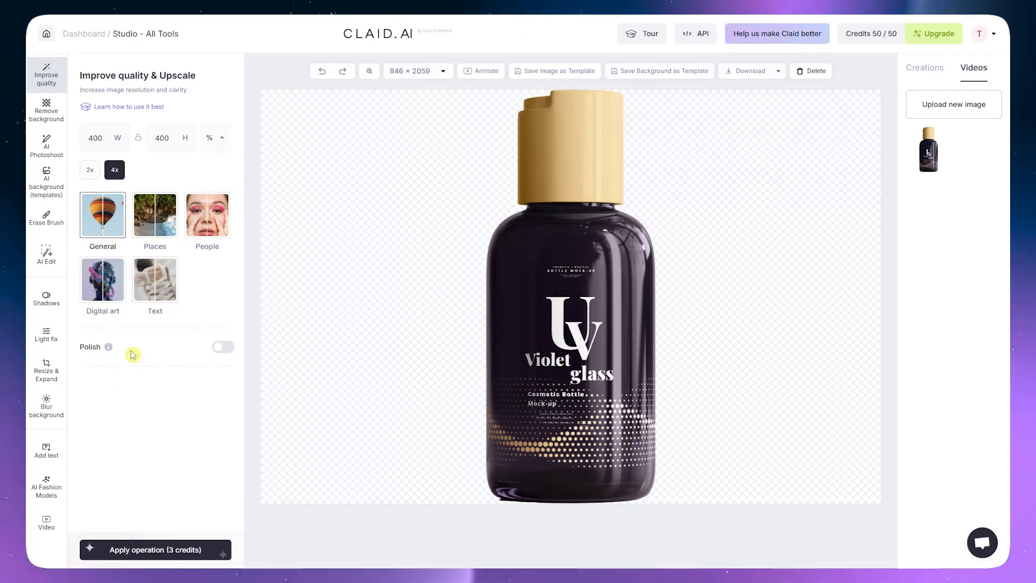
mouse_move(110, 350)
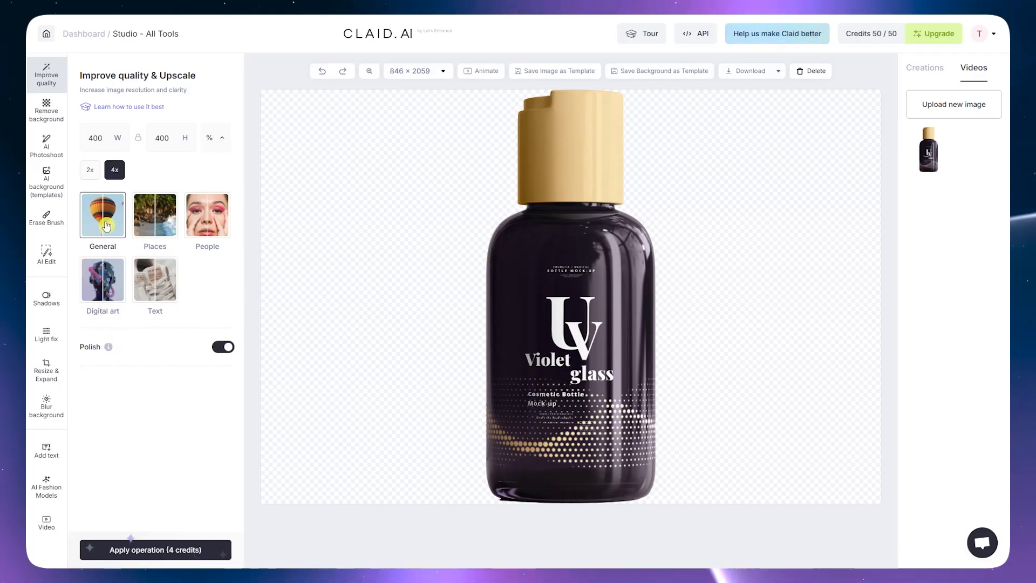
Try the Places preset and Digital art with Decompress/remove artefacts enabled, and switch to the Text preset
click(154, 227)
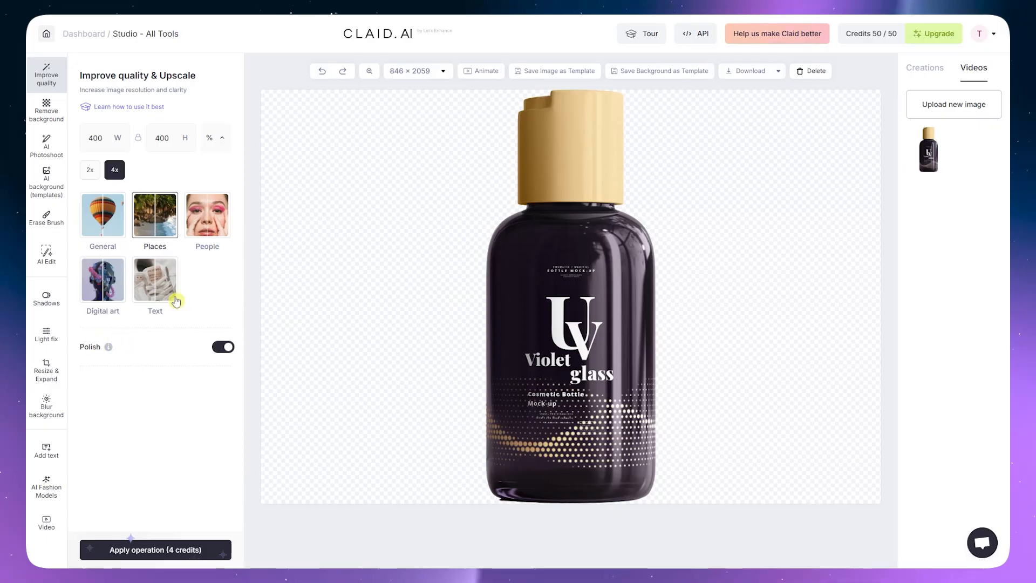
click(102, 280)
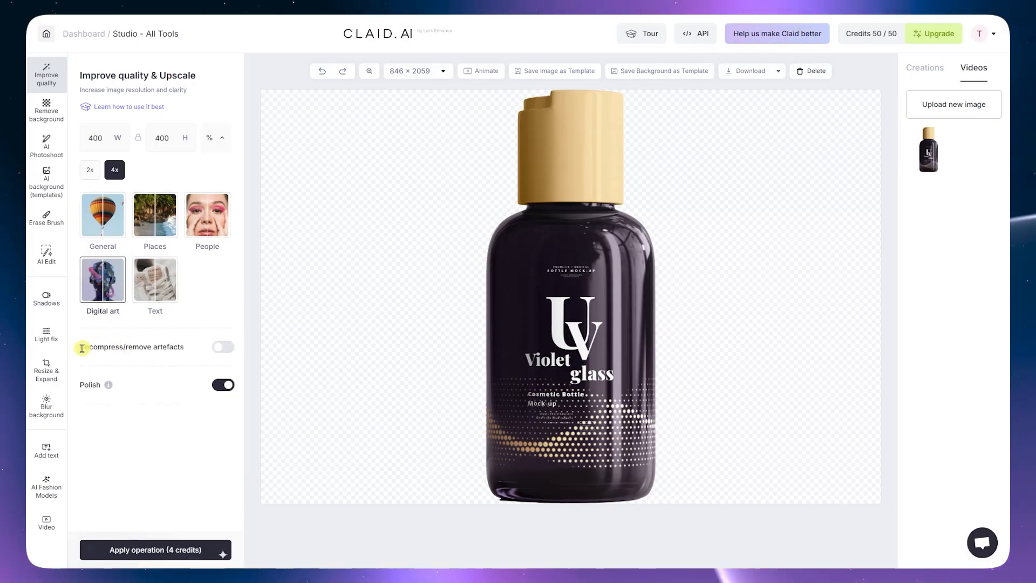
drag(82, 348, 143, 346)
click(155, 347)
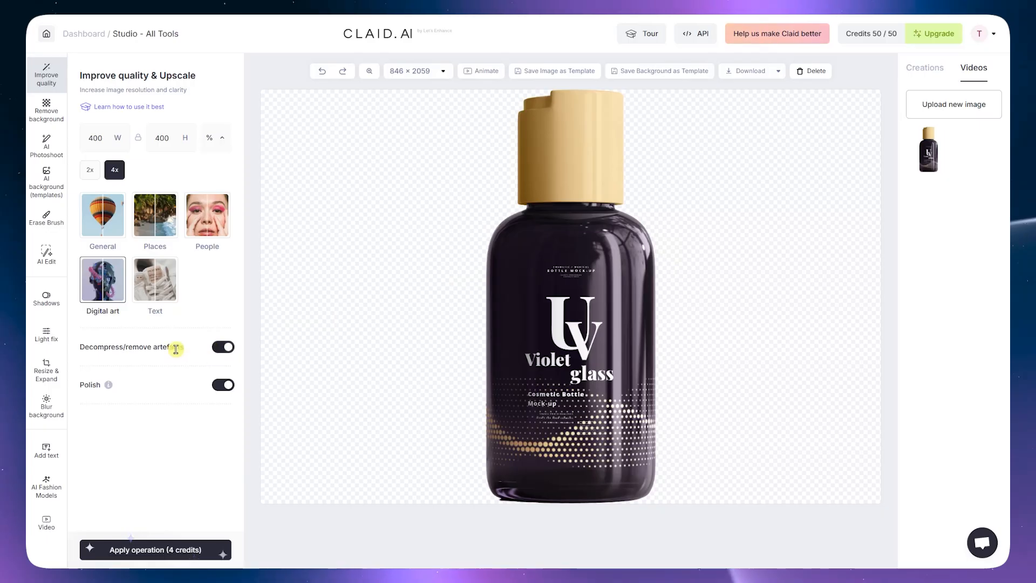
click(147, 290)
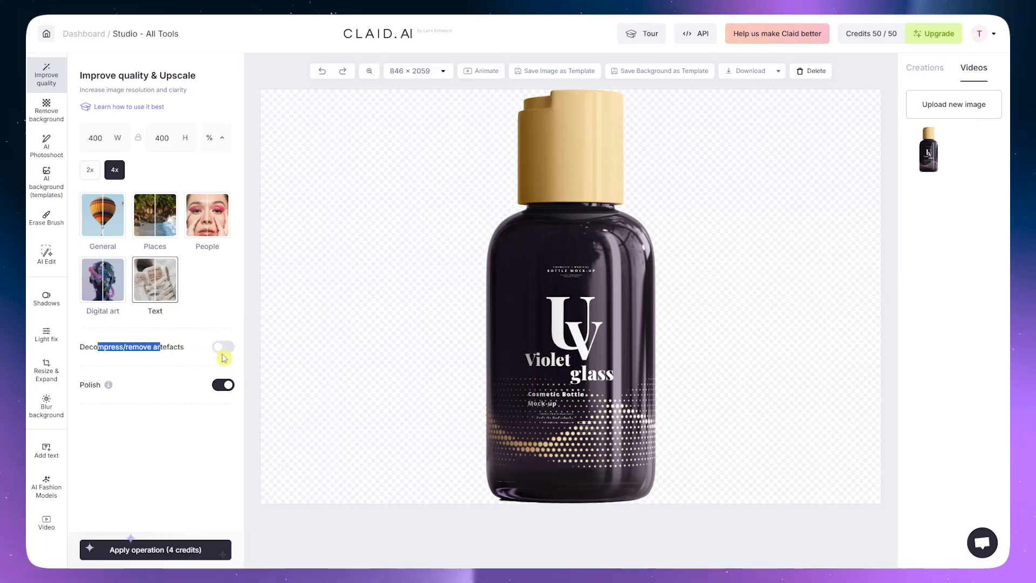
click(217, 333)
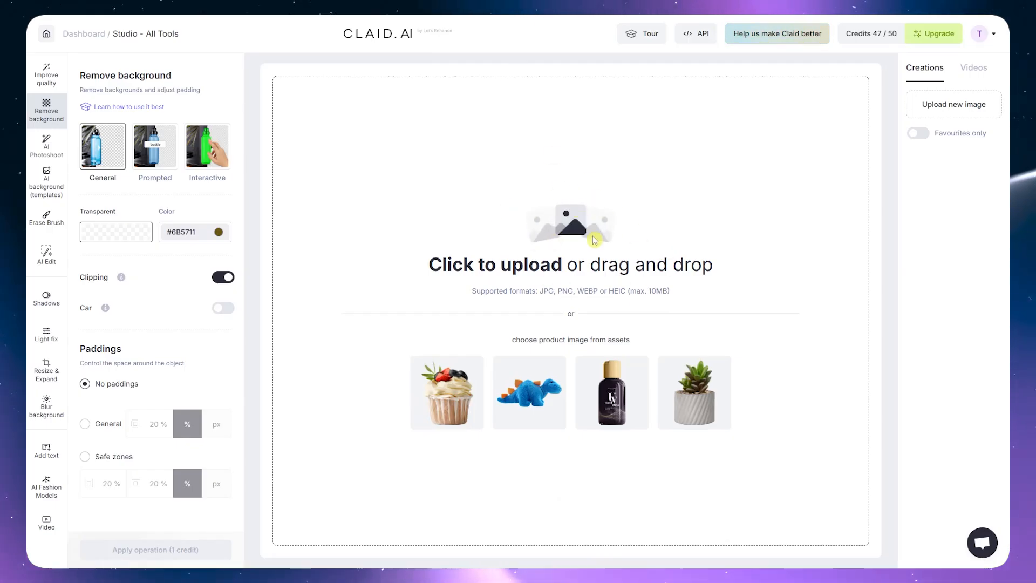
Upload the product mockup image with the orange background for the Remove background operation
click(587, 273)
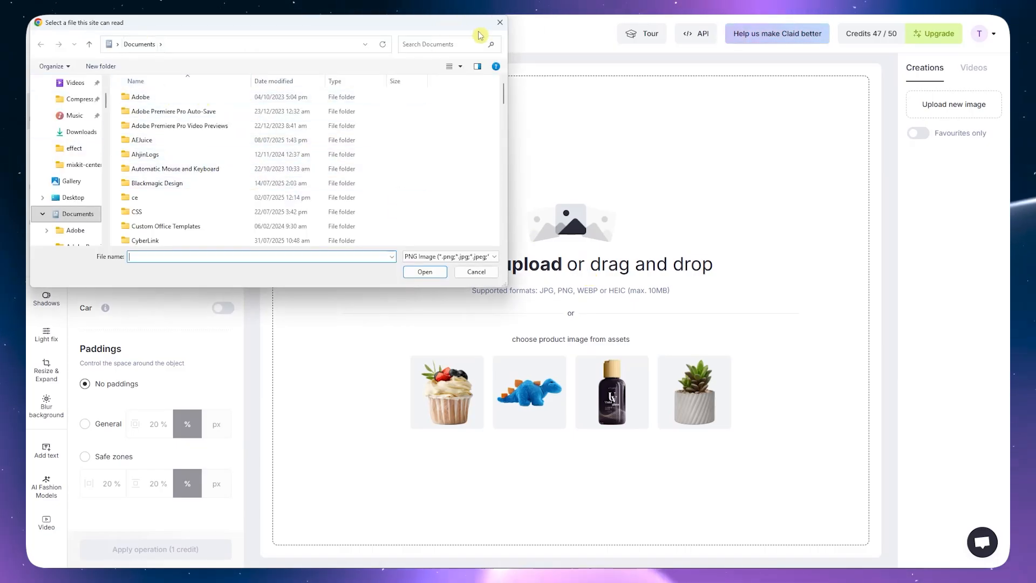
click(500, 22)
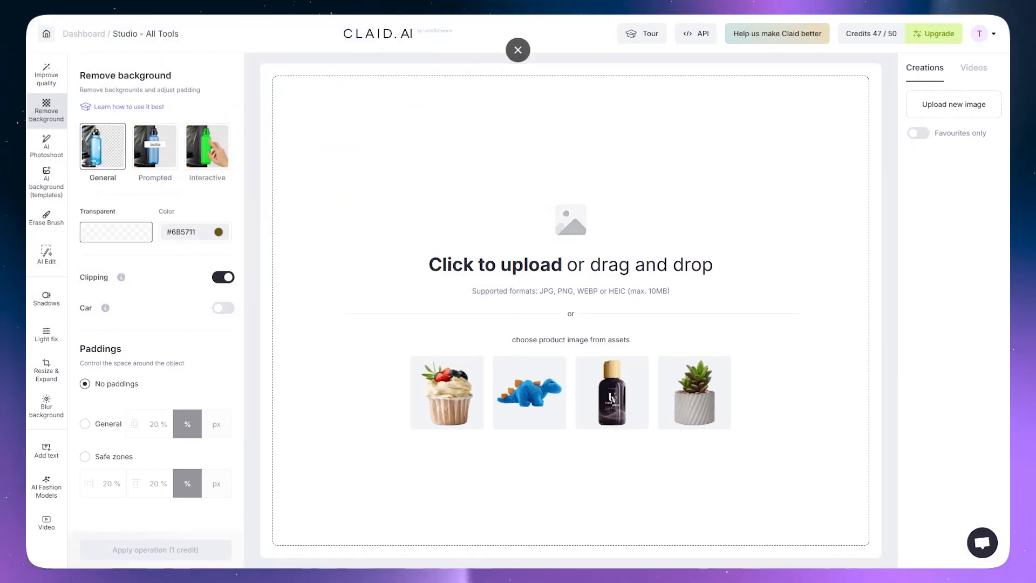
drag(500, 22, 539, 301)
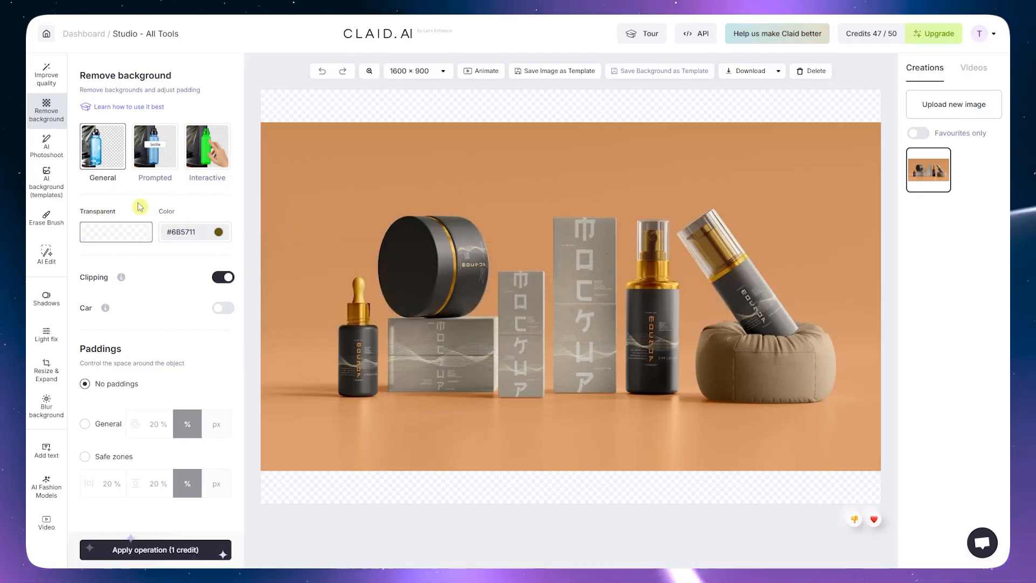
Remove the product image's background in General mode, using a transparent background and no paddings
click(201, 236)
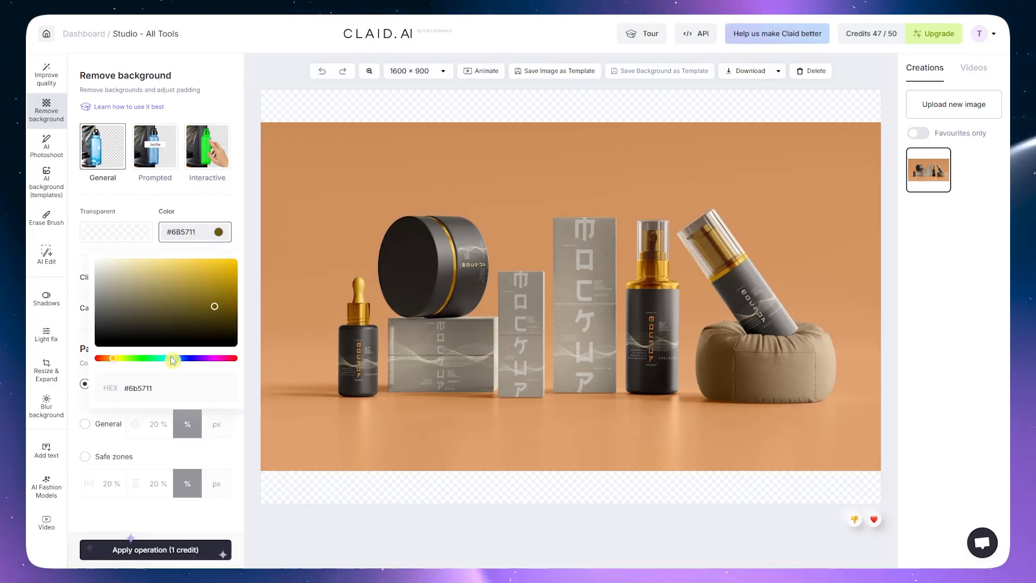
click(116, 238)
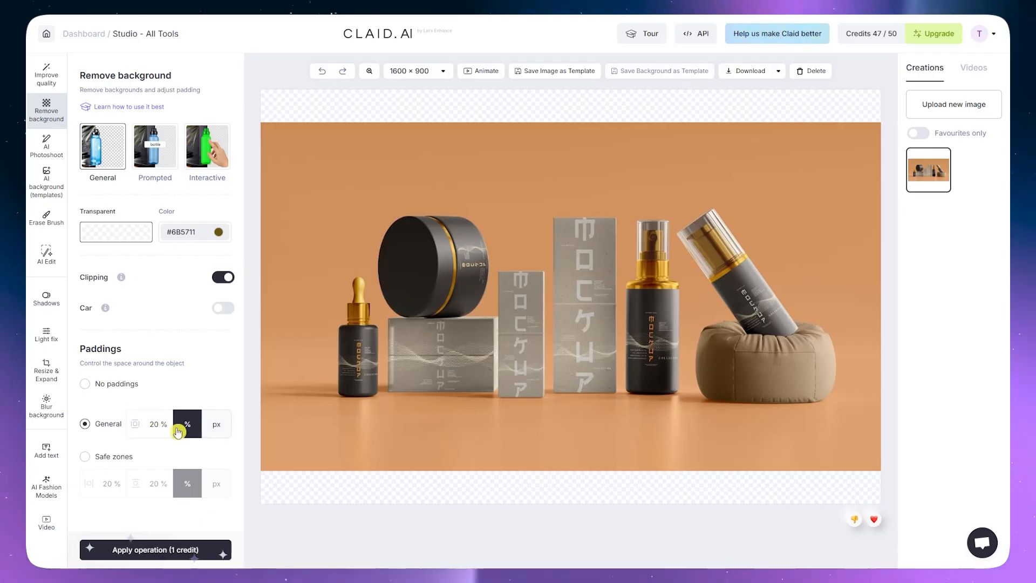
click(84, 457)
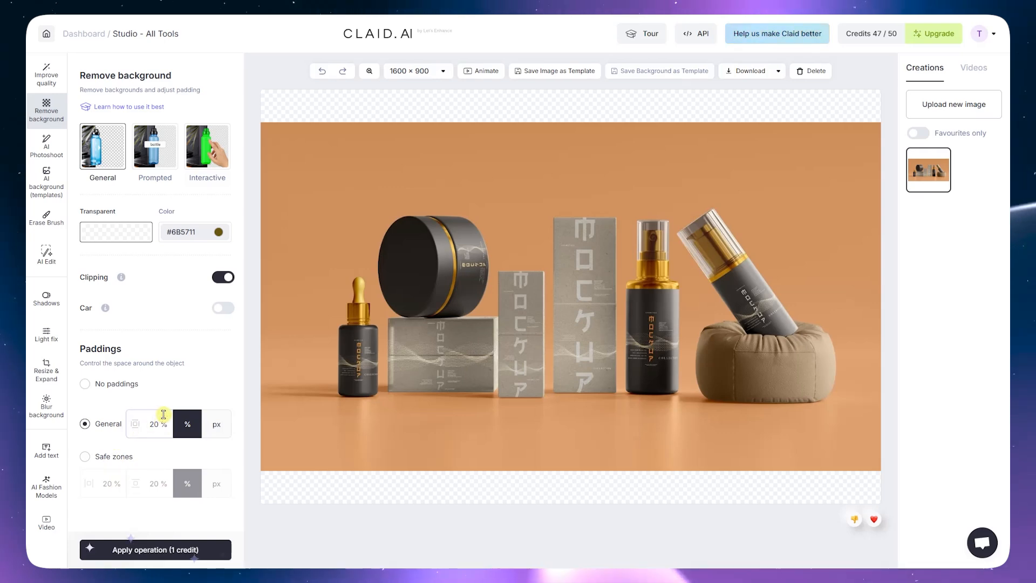
click(85, 384)
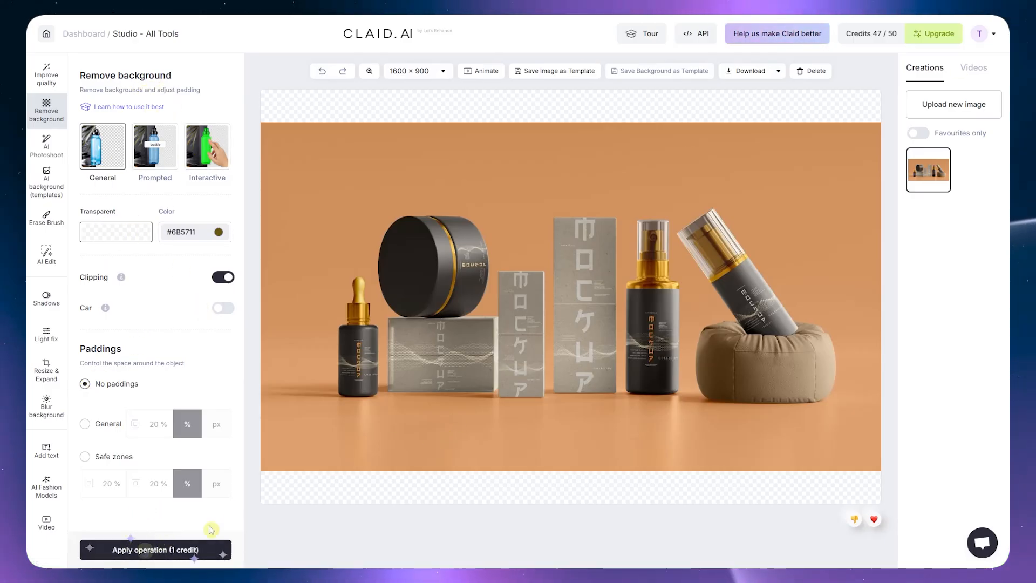
click(182, 550)
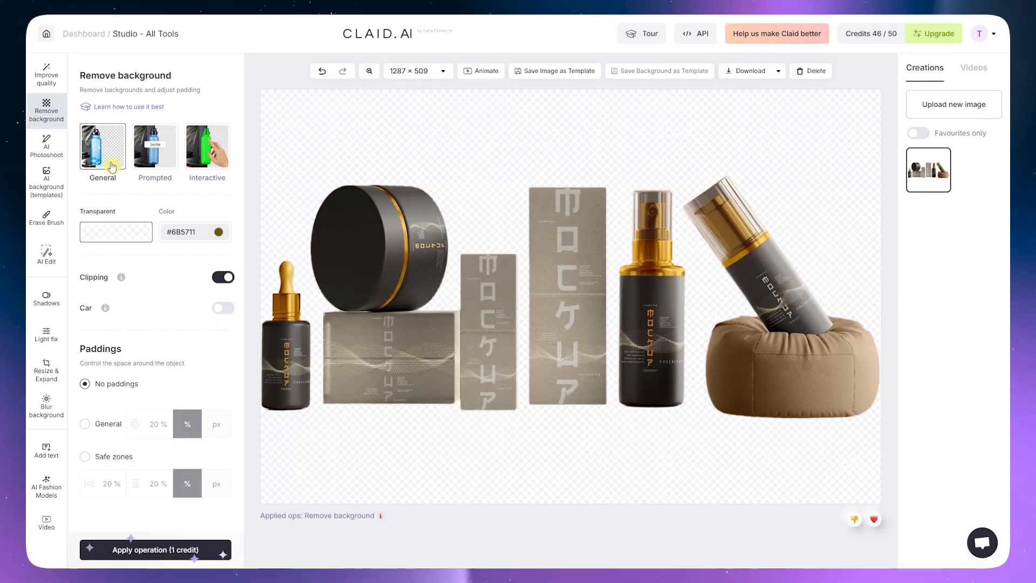
In Prompted mode, upload the multi-device mockup image and remove its background, keeping only the "cellphone" with transparency and no paddings
click(154, 151)
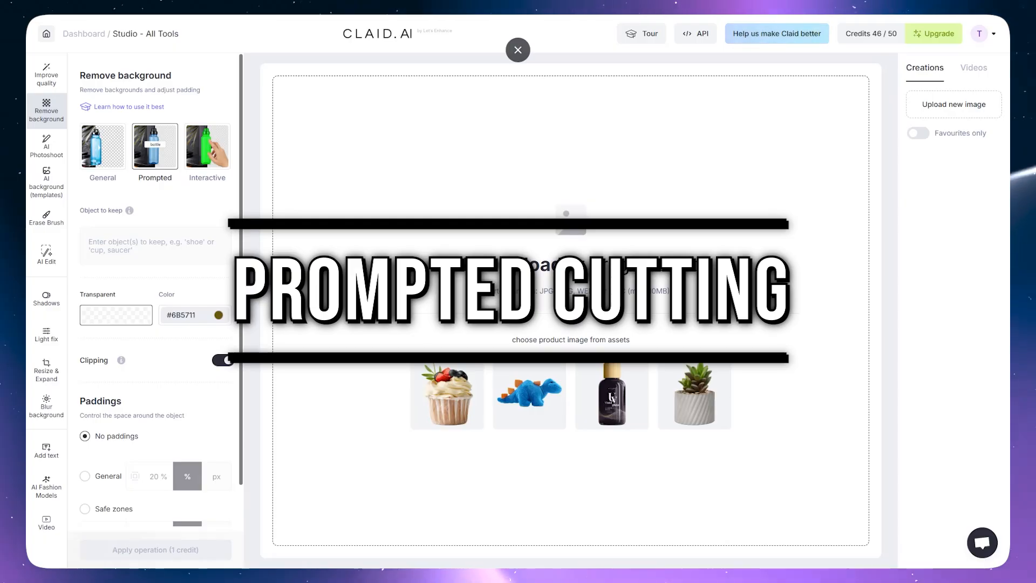
drag(545, 16, 561, 270)
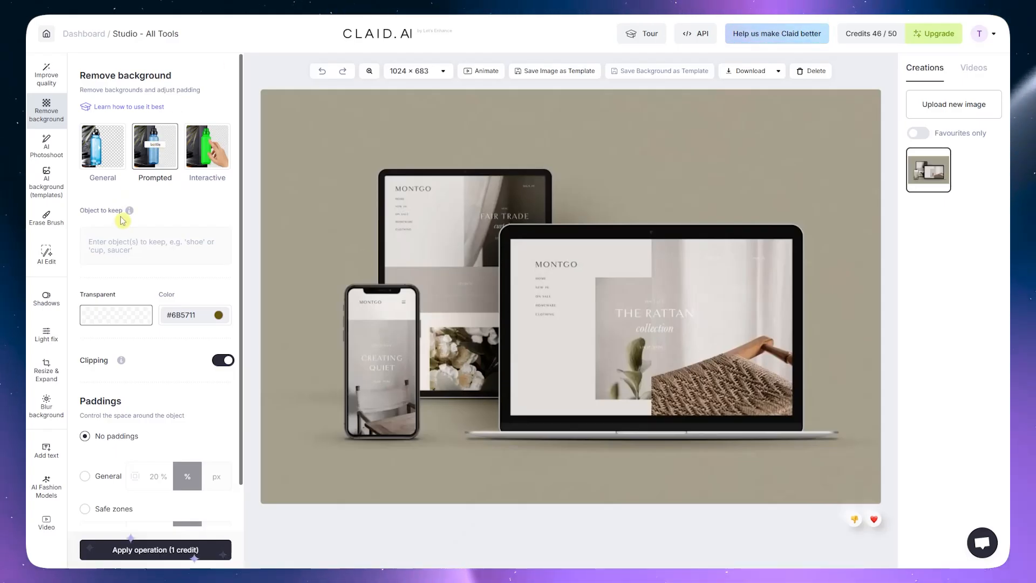
click(132, 247)
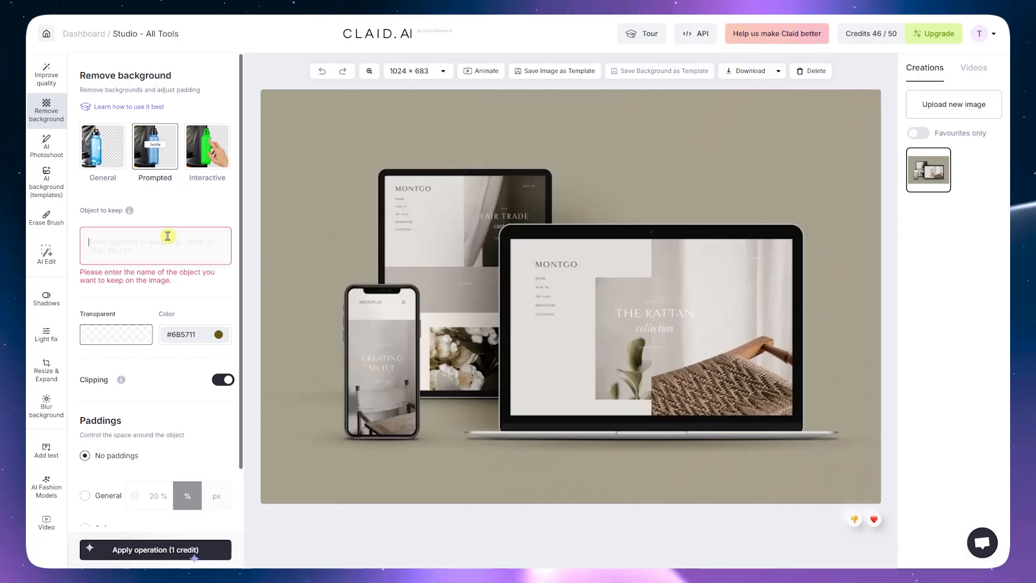
text(cellp)
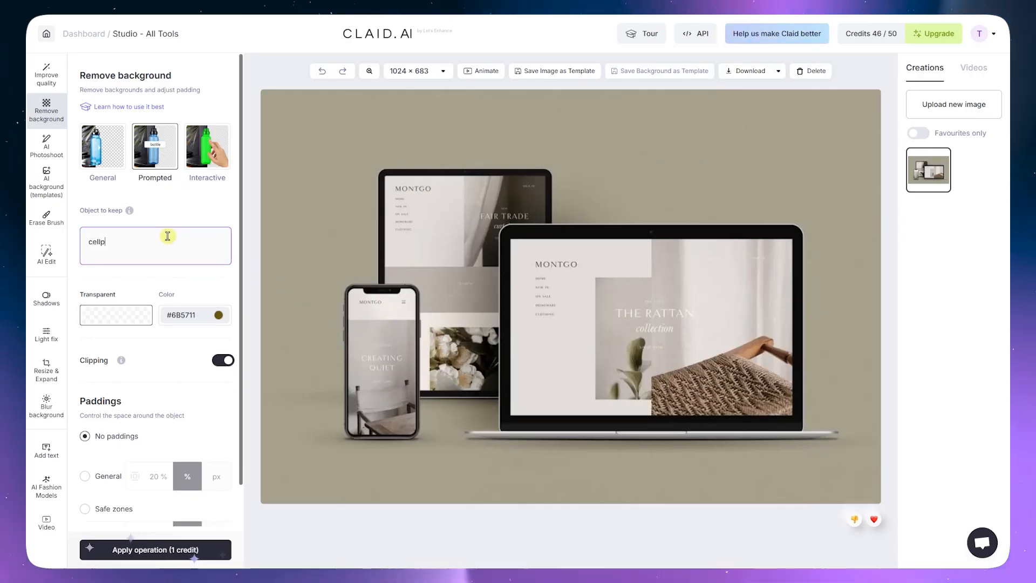
text(hone)
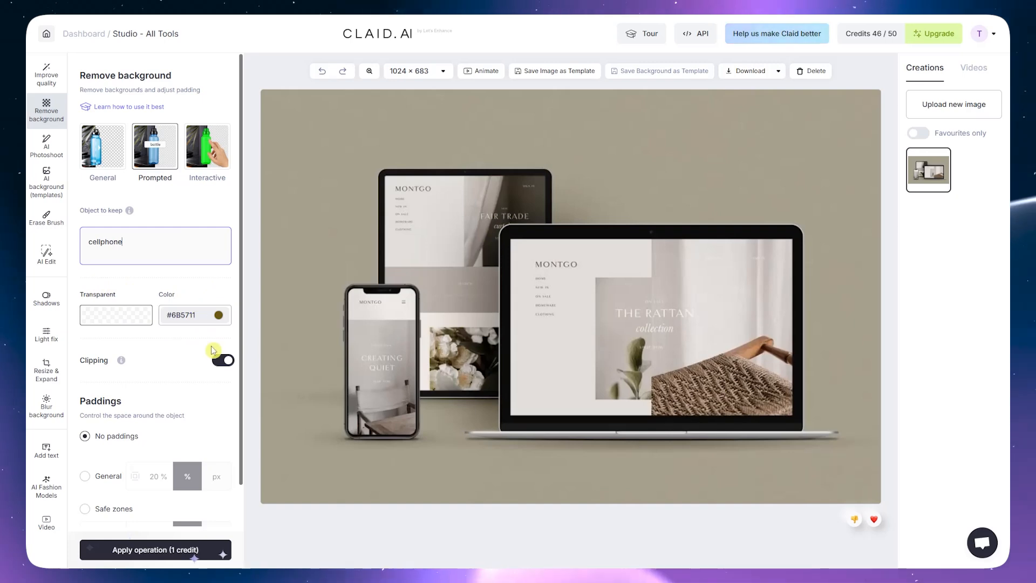
scroll(114, 319, down, 1)
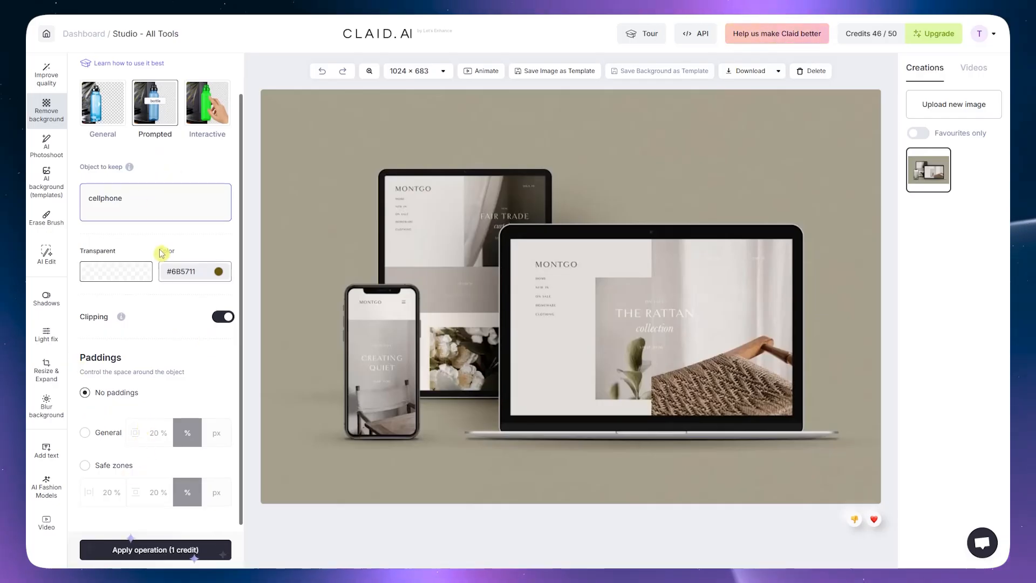
scroll(169, 227, up, 1)
scroll(129, 420, down, 1)
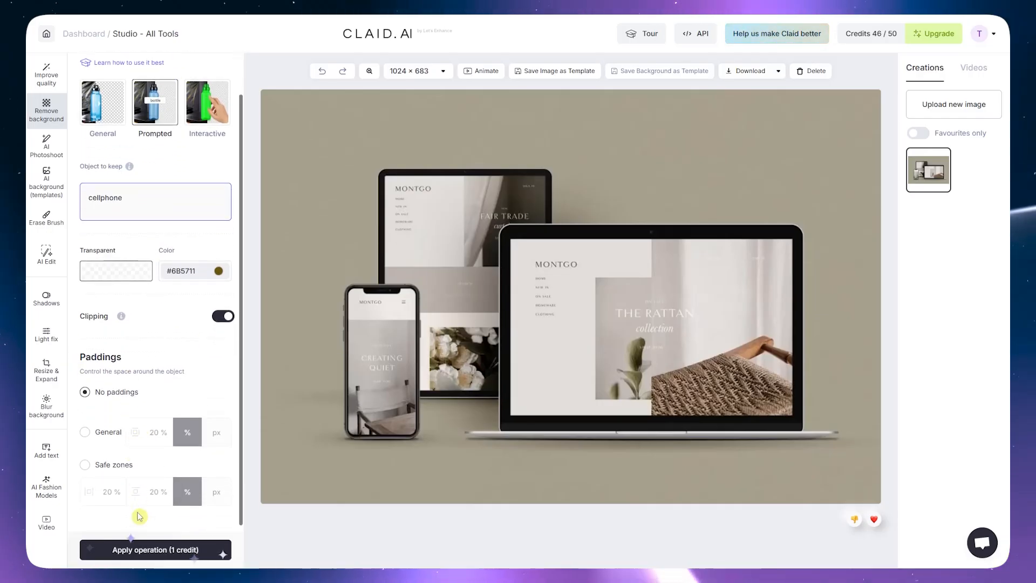
click(140, 553)
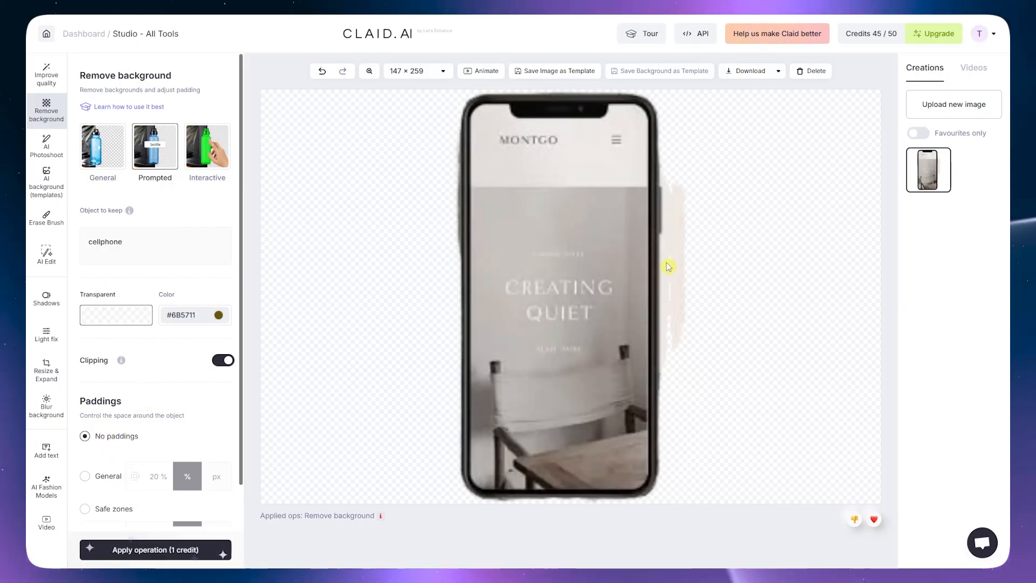
In Interactive mode, exclude the stray patches beside the phone from the mask, and apply the background removal with General padding of 20%
click(208, 155)
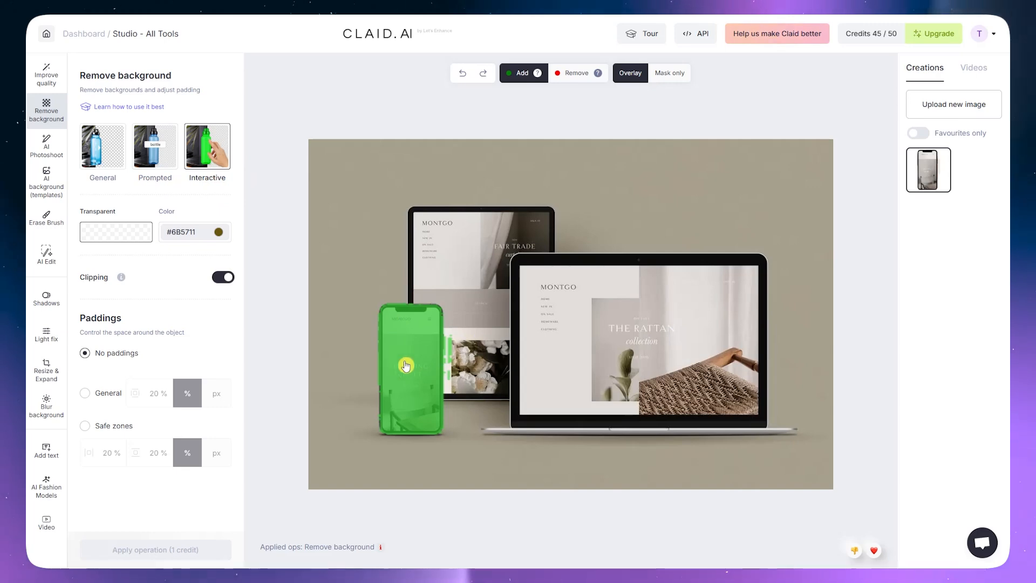
click(160, 157)
click(210, 158)
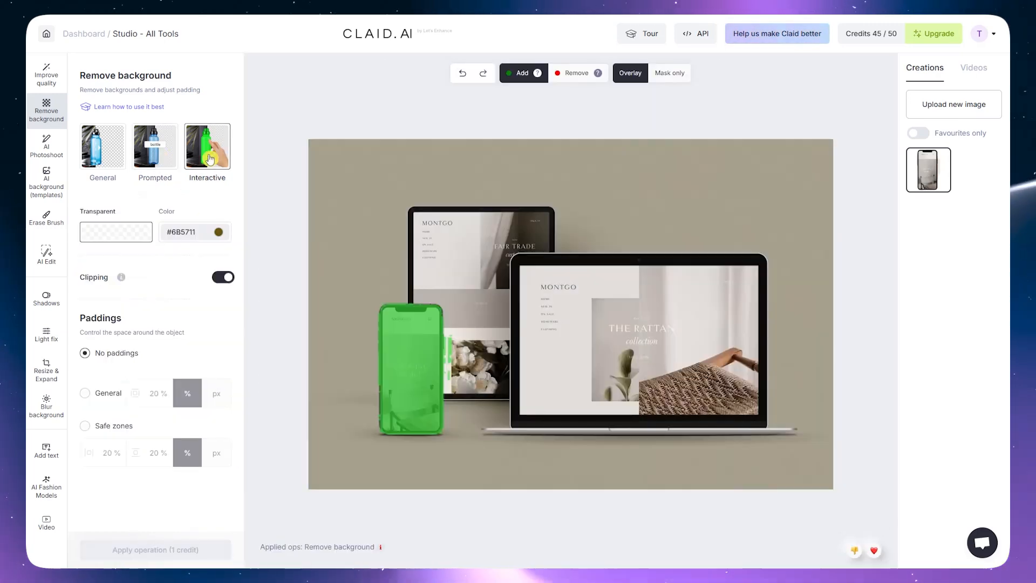
click(585, 79)
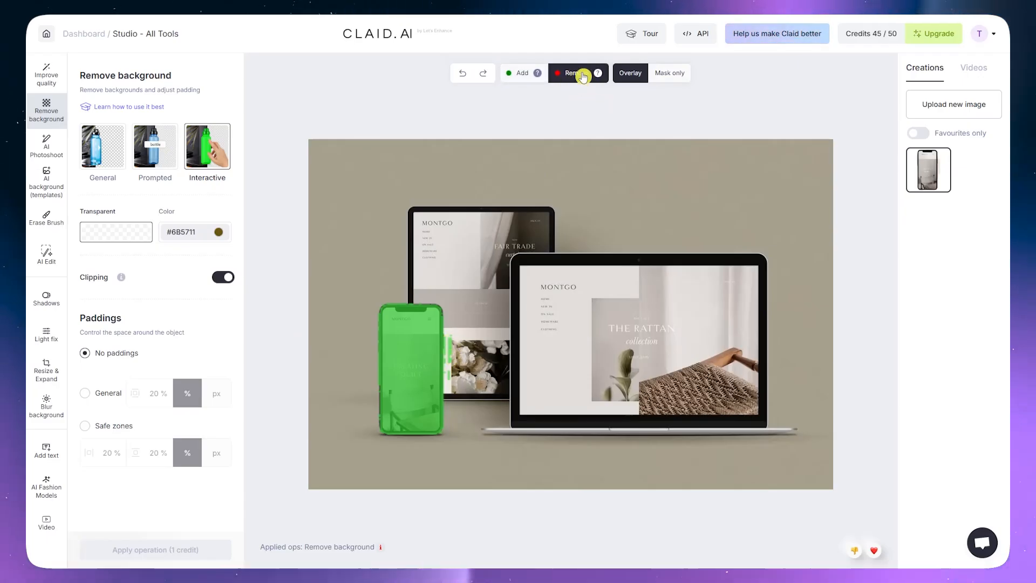
click(450, 342)
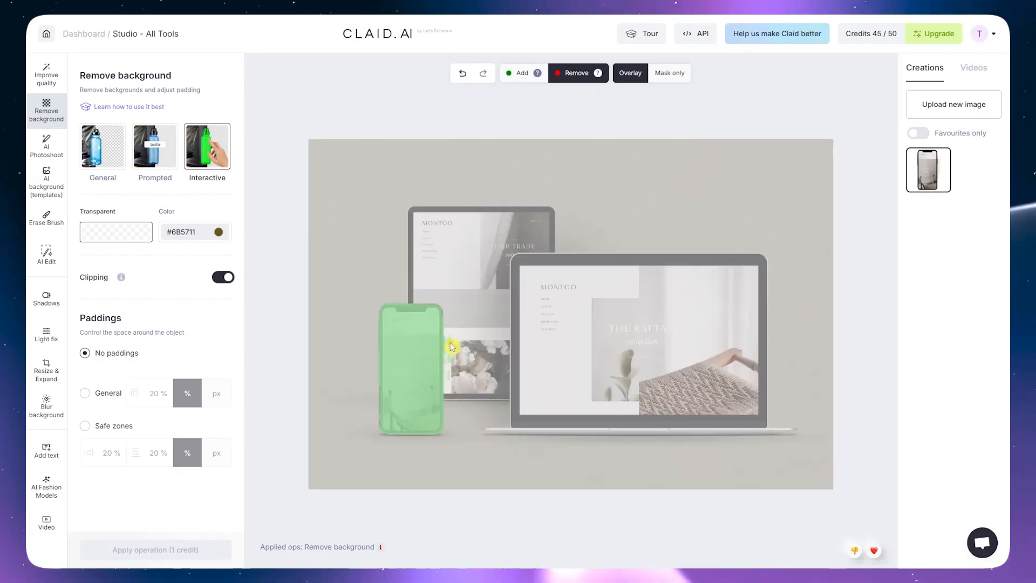
click(449, 380)
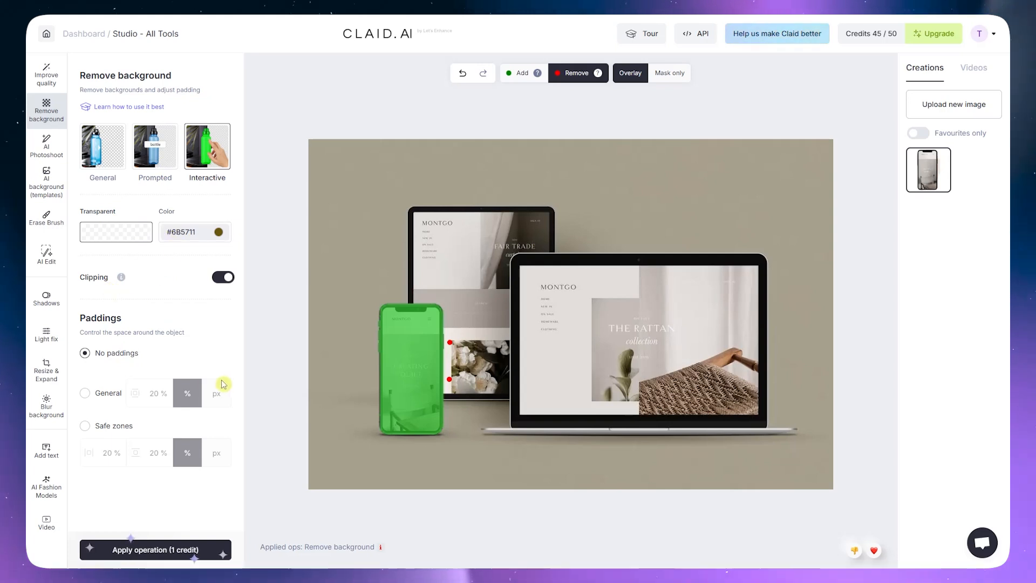
click(98, 398)
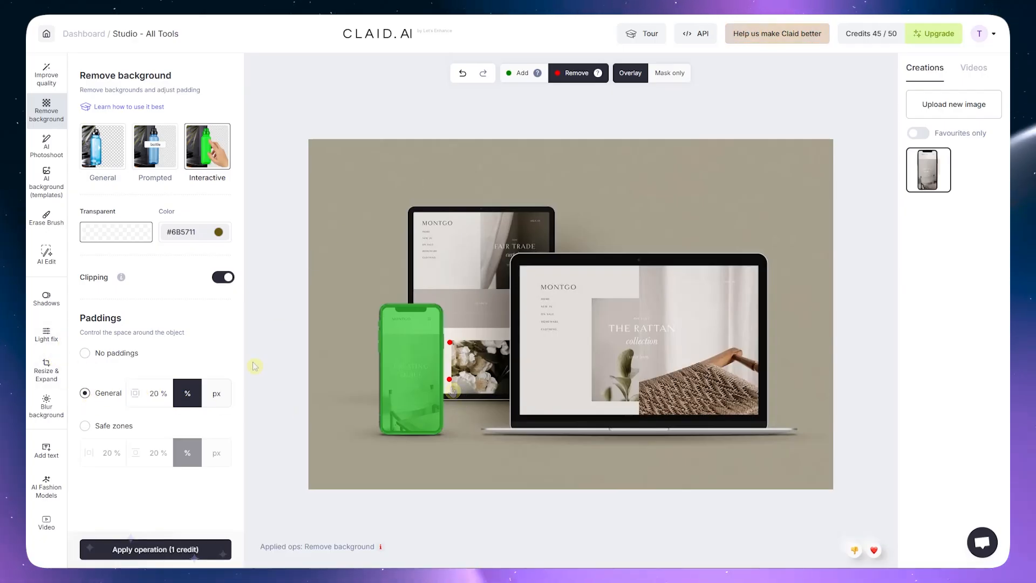
click(141, 551)
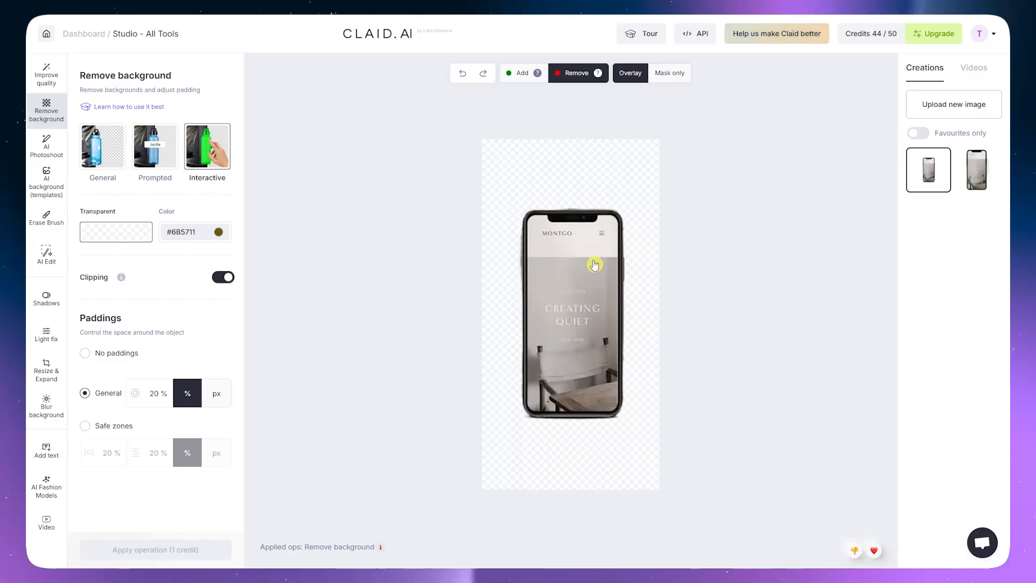
Switch to the AI Photoshoot tool and load the sample cupcake as the product image
click(52, 85)
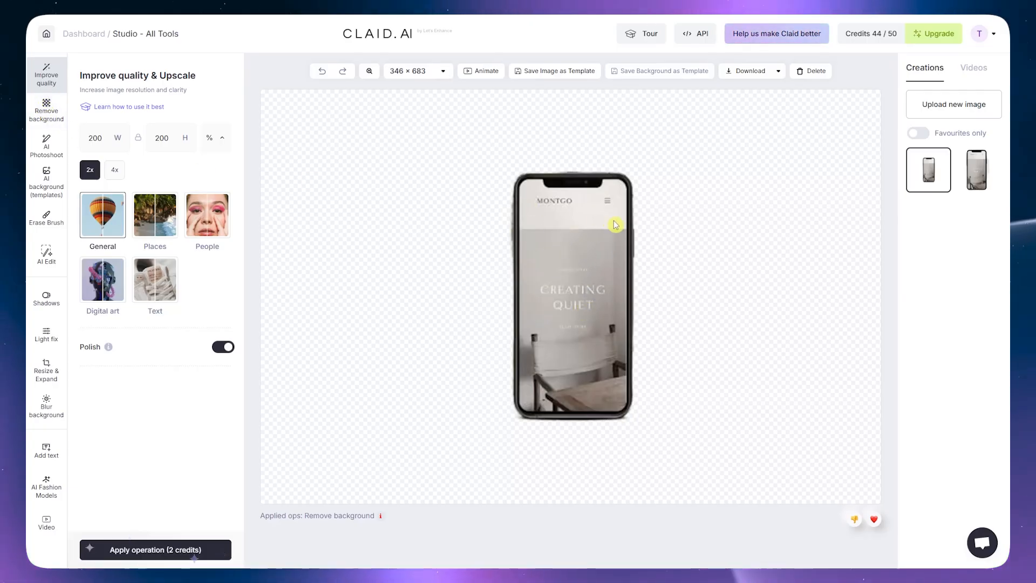
click(46, 150)
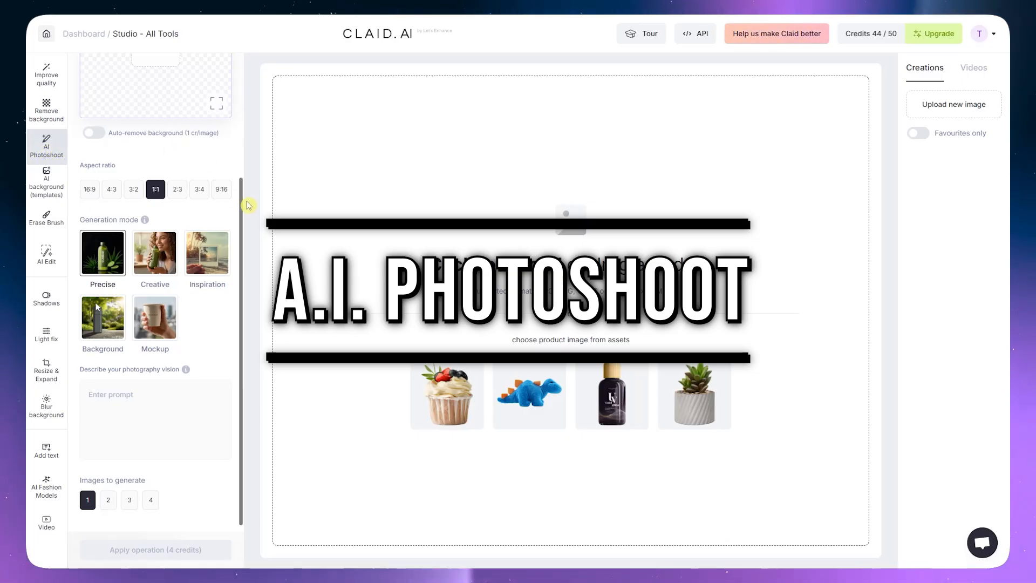
drag(248, 205, 255, 64)
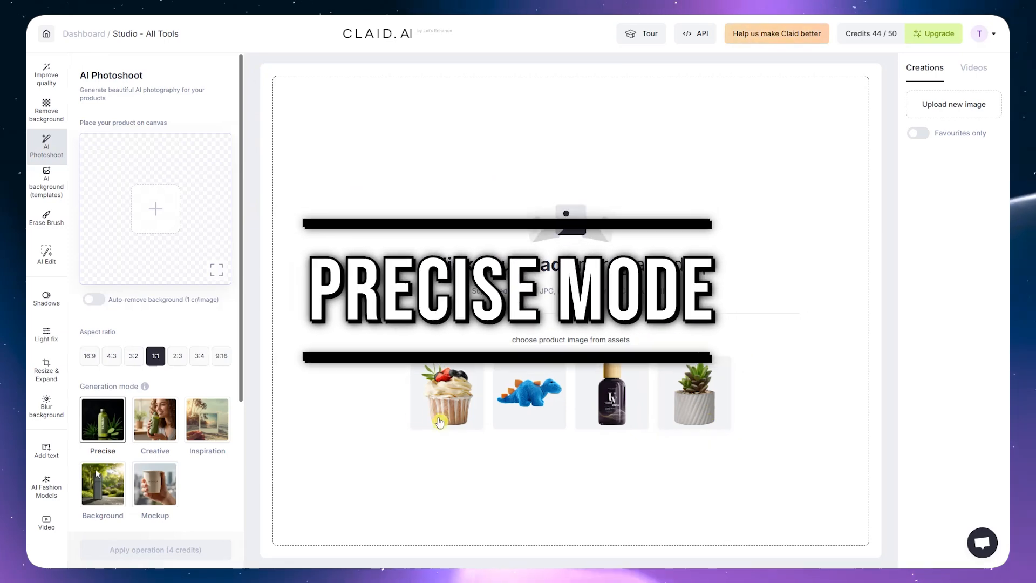
click(447, 390)
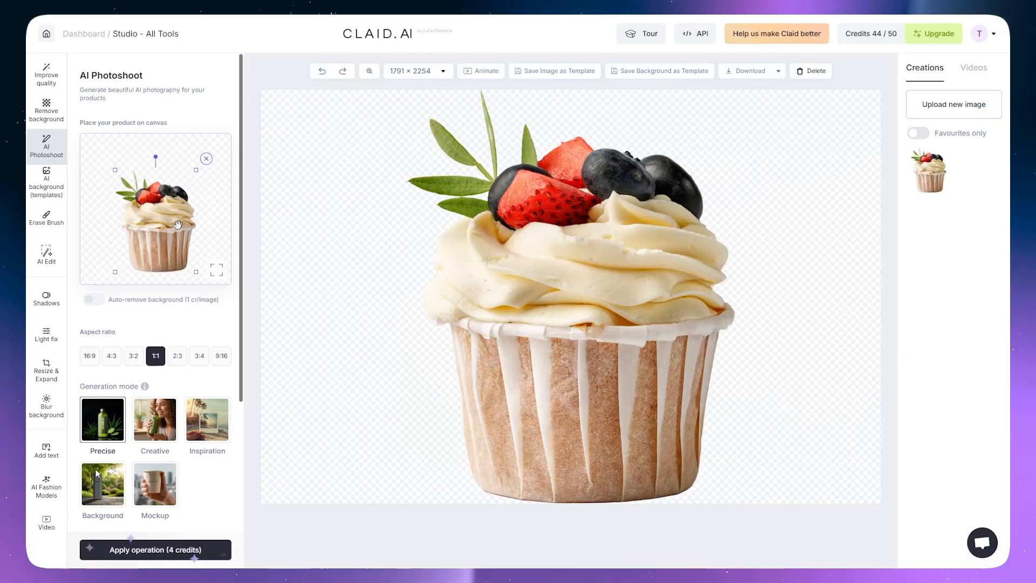
Shrink the cupcake and position it in the lower-left area of the square product canvas
drag(178, 224, 138, 227)
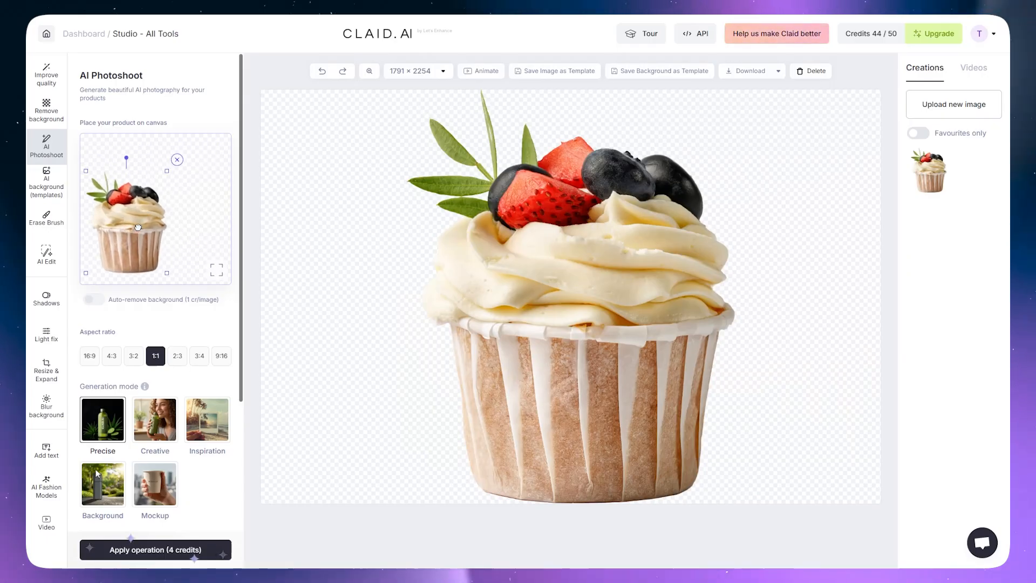
drag(167, 171, 146, 195)
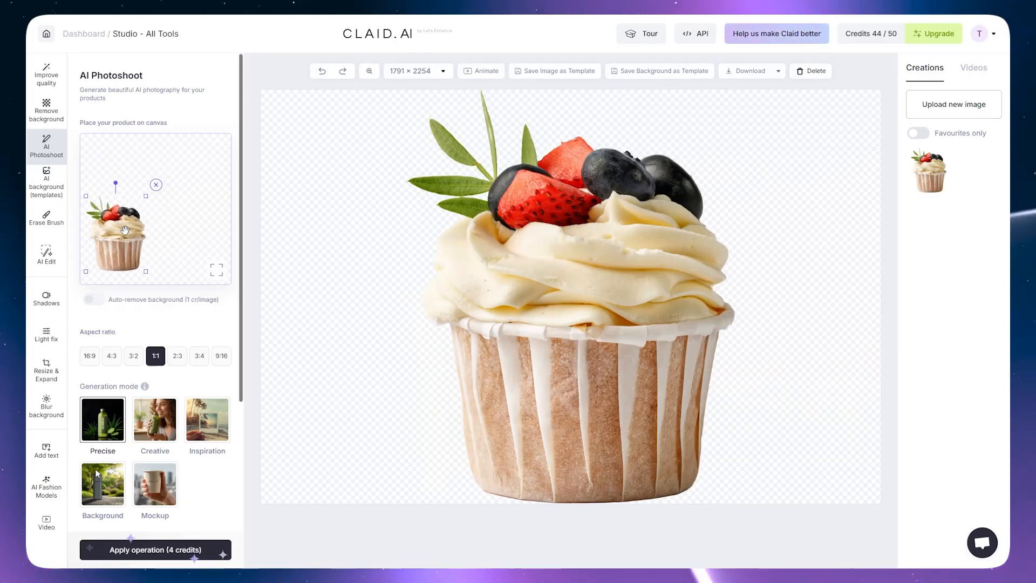
drag(125, 231, 121, 243)
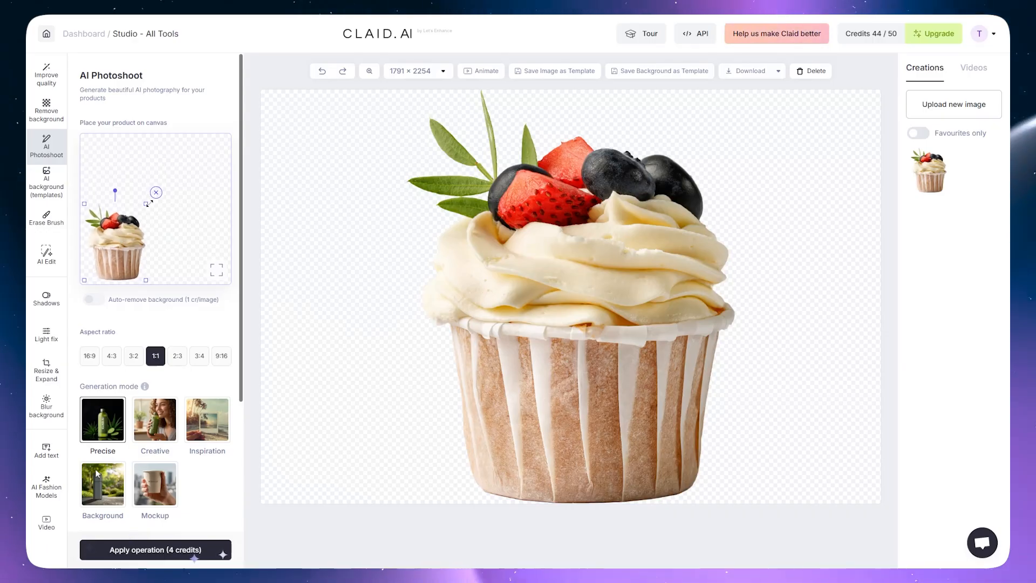
drag(145, 205, 153, 198)
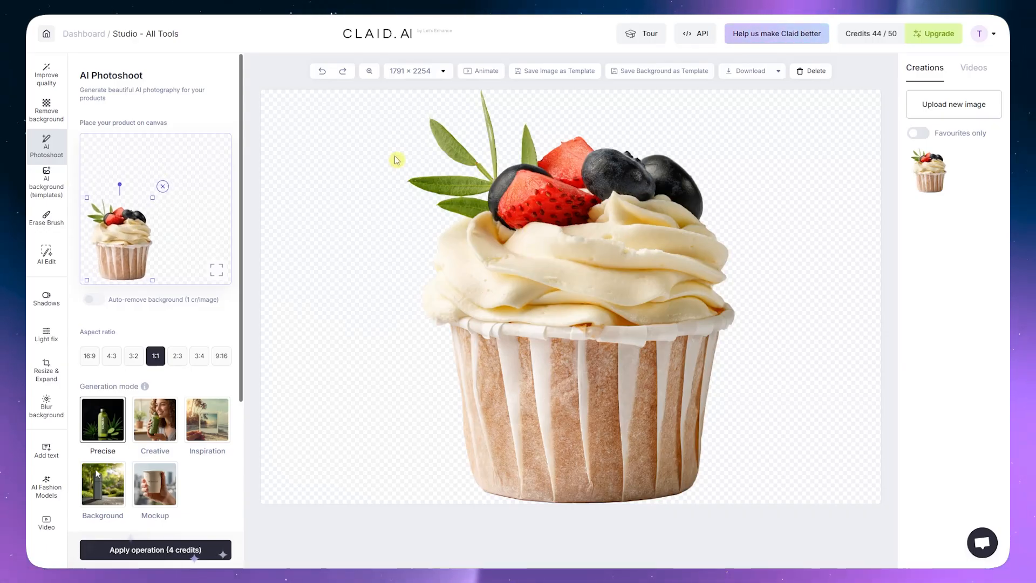
drag(130, 220, 127, 213)
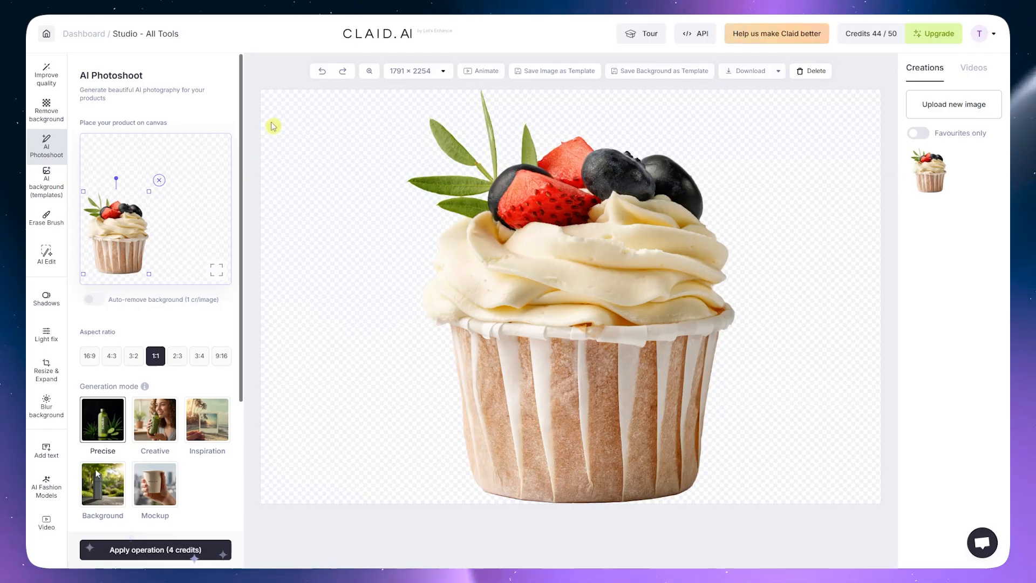
Try the 2:3 and 3:4 aspect ratios for the cupcake photoshoot canvas
scroll(222, 256, down, 2)
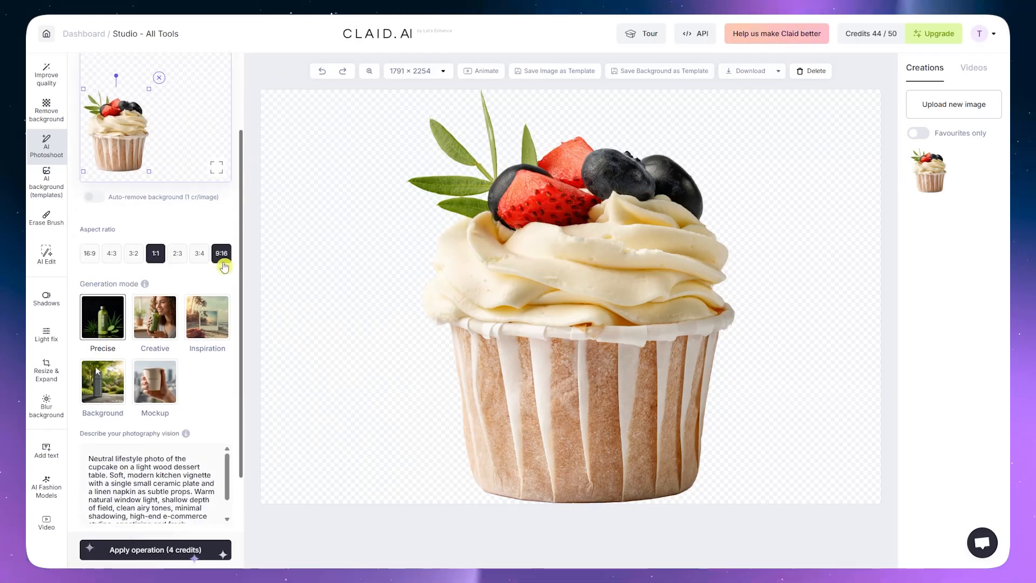
click(178, 253)
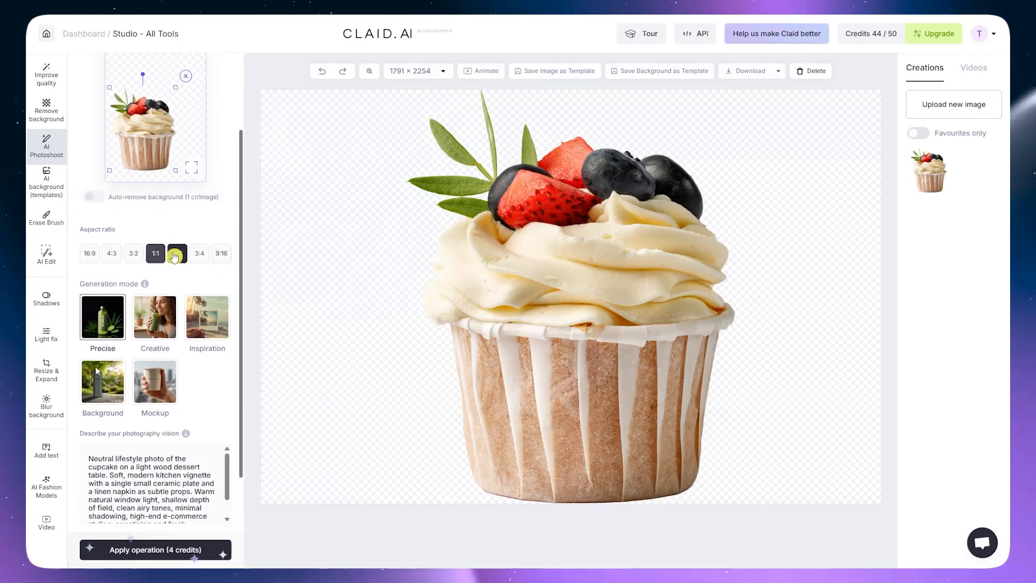
scroll(178, 253, up, 2)
click(198, 360)
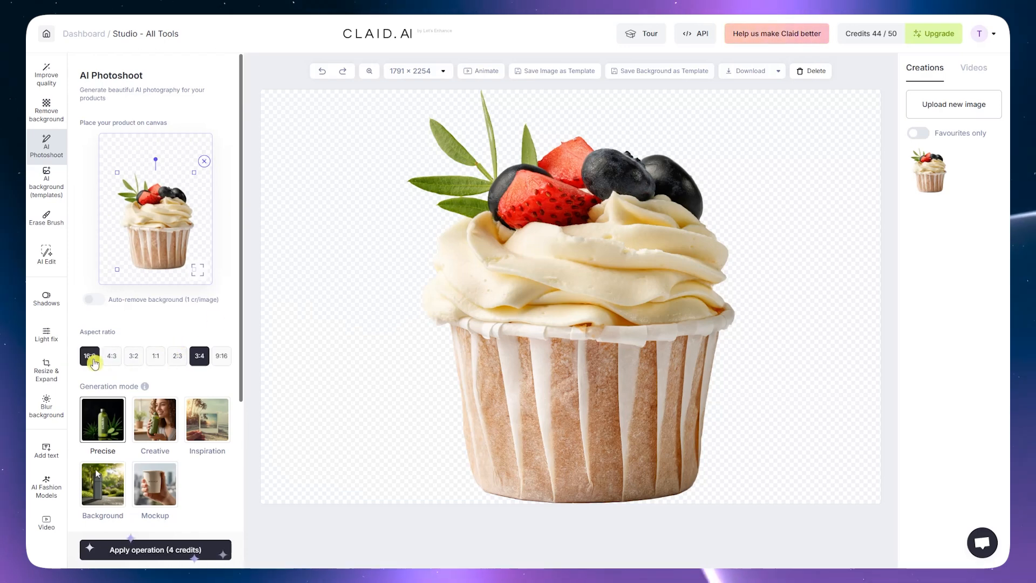
Set the canvas aspect ratio to 16:9 and move the cupcake to the canvas's left side
click(90, 357)
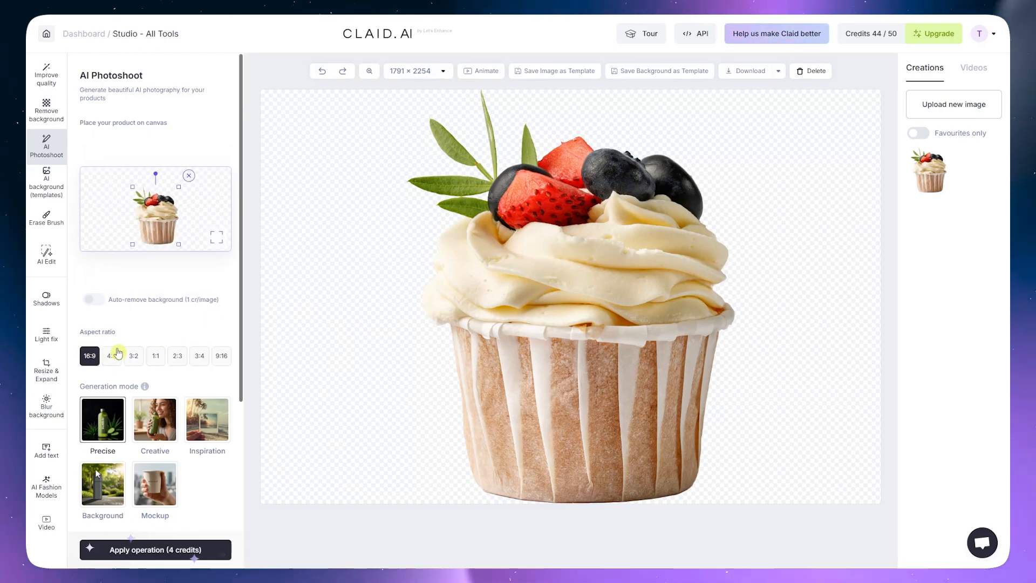
drag(171, 220, 116, 222)
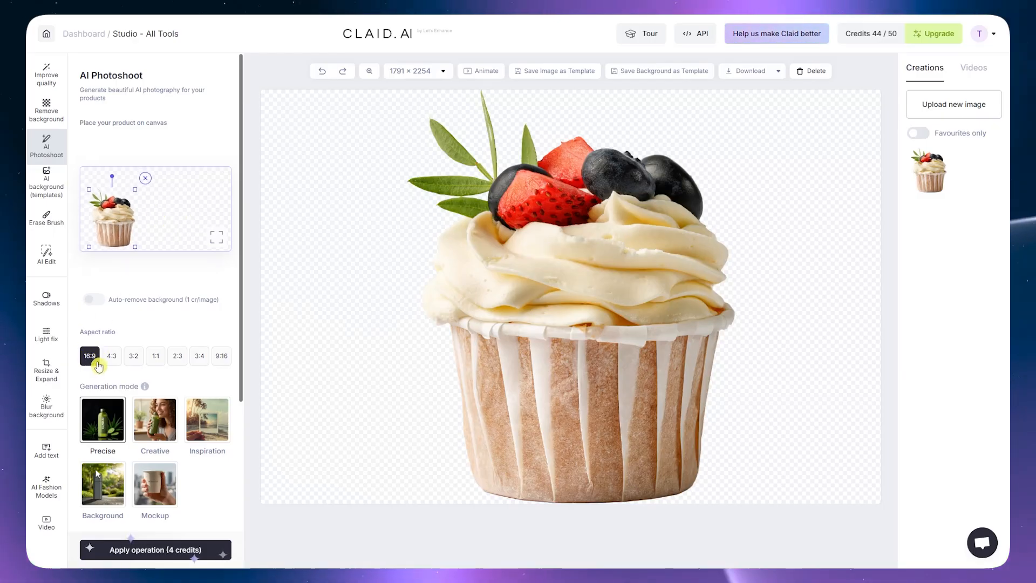
Review the Precise generation mode settings and read through the prefilled photography vision prompt for the cupcake
scroll(104, 357, down, 3)
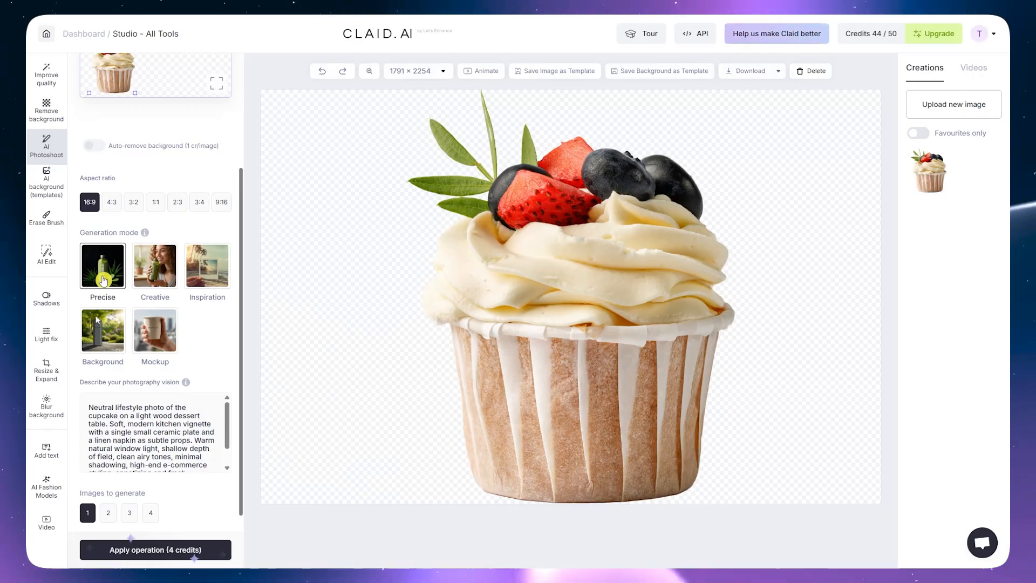
scroll(134, 411, down, 1)
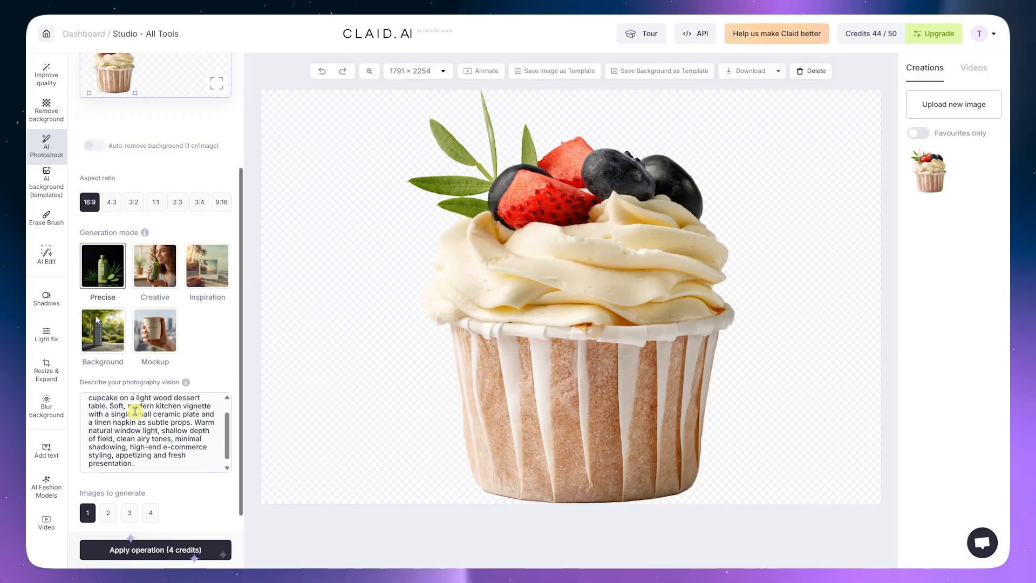
scroll(134, 412, down, 1)
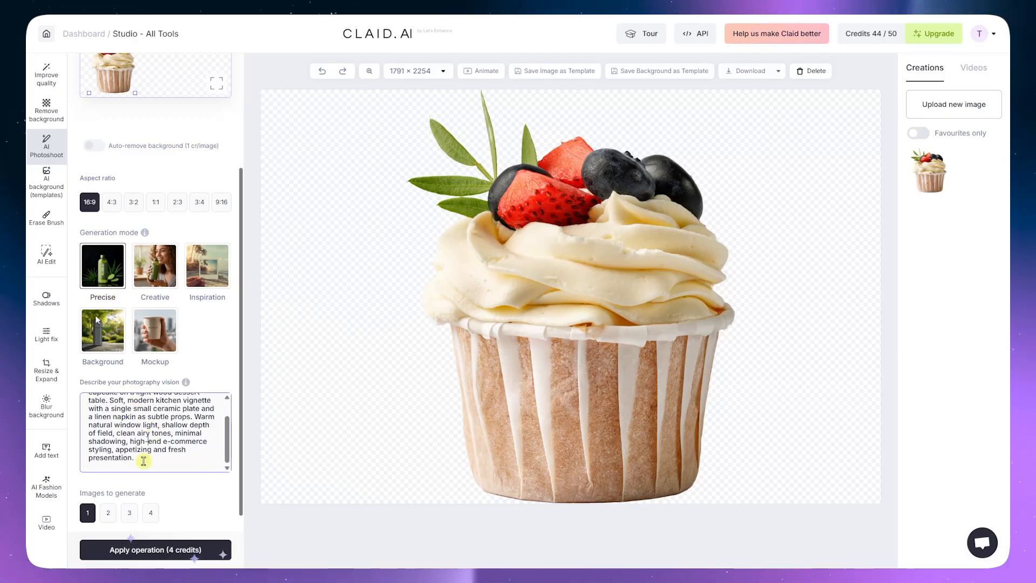
drag(143, 460, 86, 377)
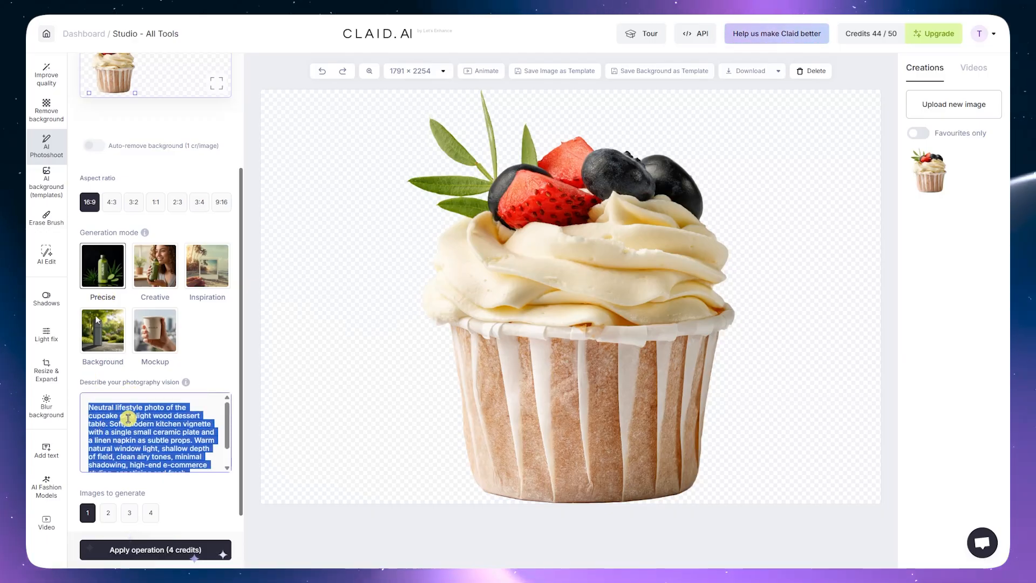
scroll(130, 420, down, 1)
click(152, 430)
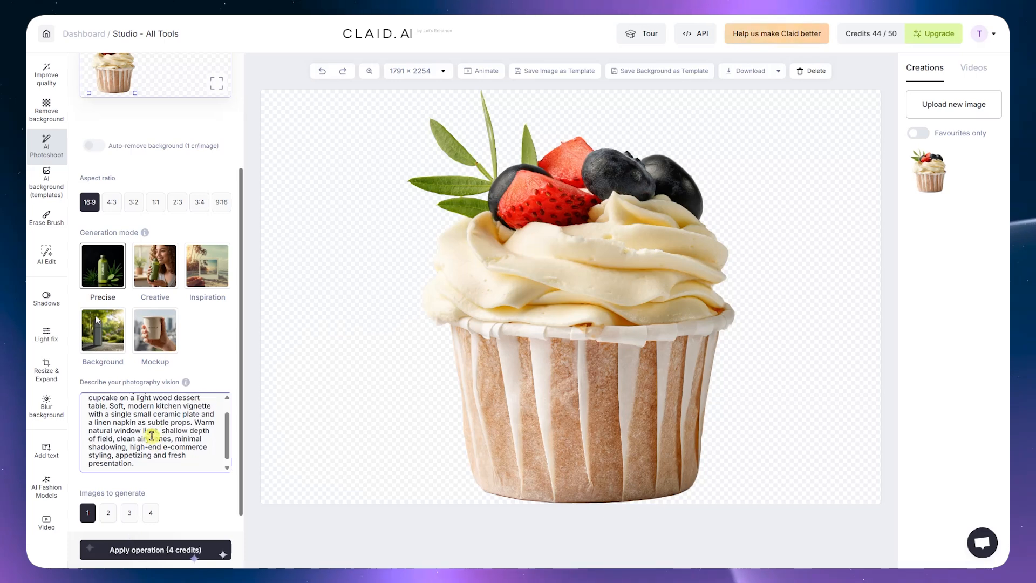
scroll(152, 435, up, 1)
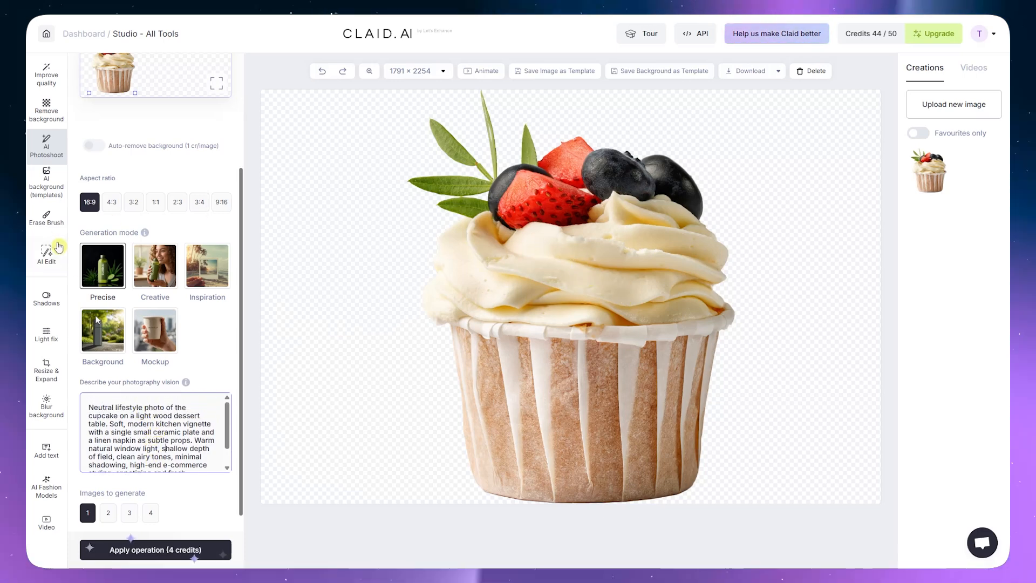
Replace the photography vision prompt with "A simple orange background." and generate one Precise-mode image of the cupcake
scroll(164, 444, down, 2)
drag(155, 442, 45, 334)
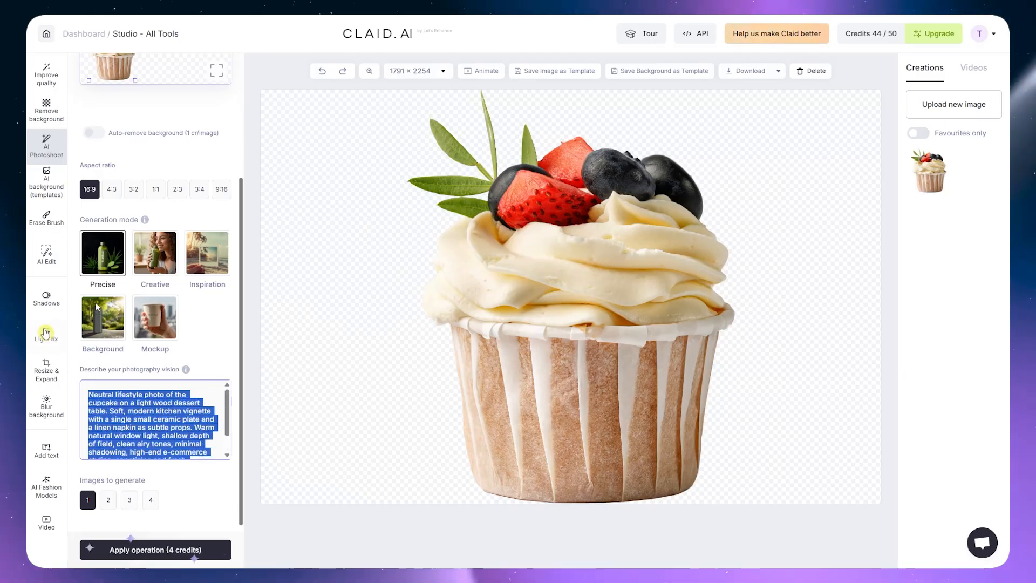
key(BackSpace)
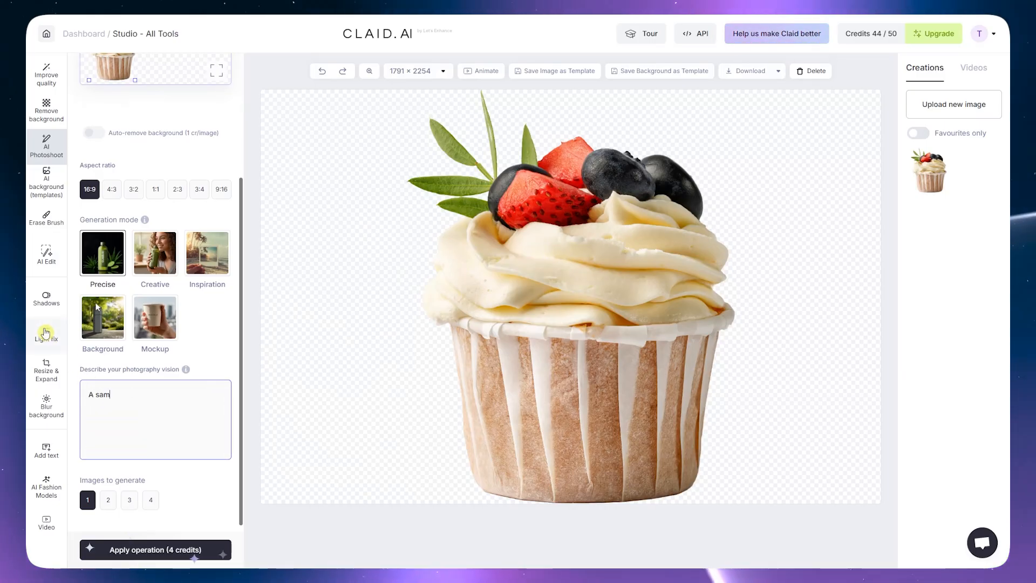
text(A samp)
key(BackSpace)
key(BackSpace)
key(BackSpace)
text(imple orange)
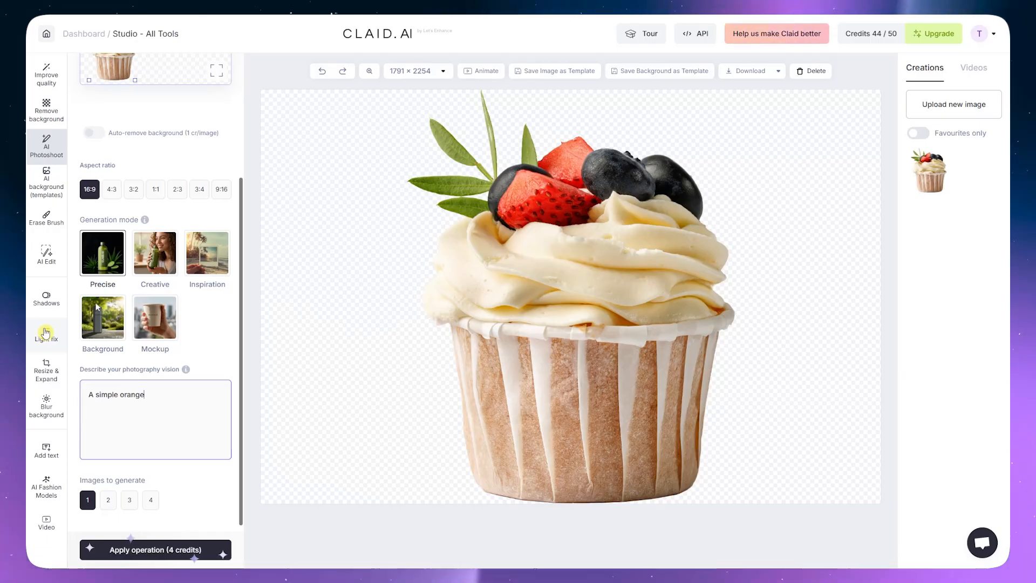
text( backgro)
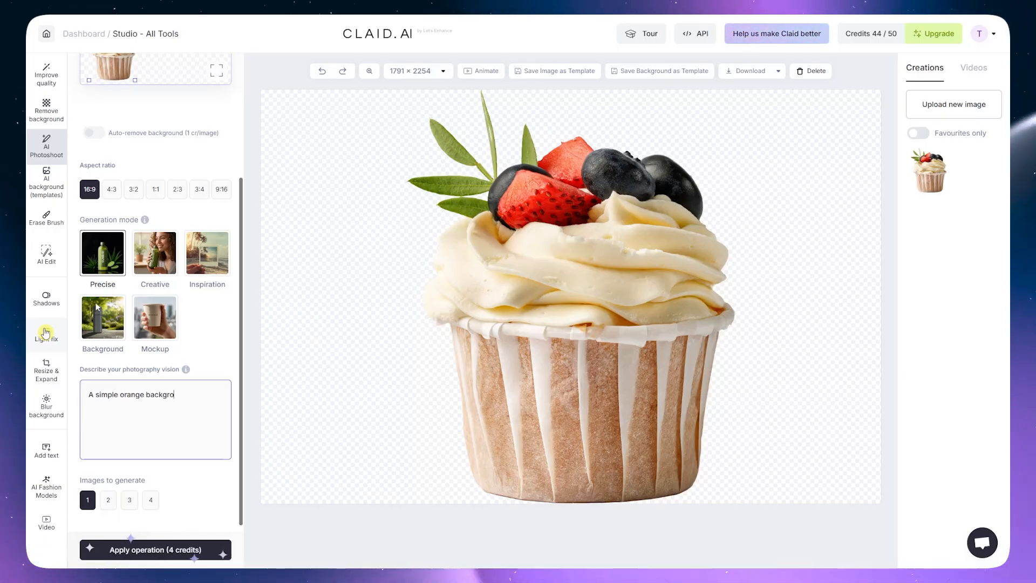
text(und.)
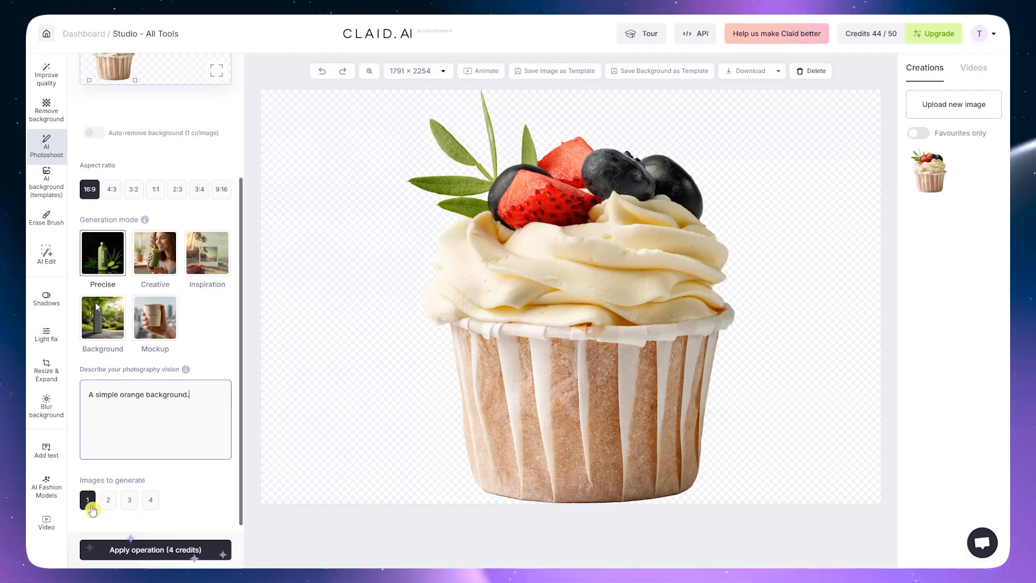
click(139, 544)
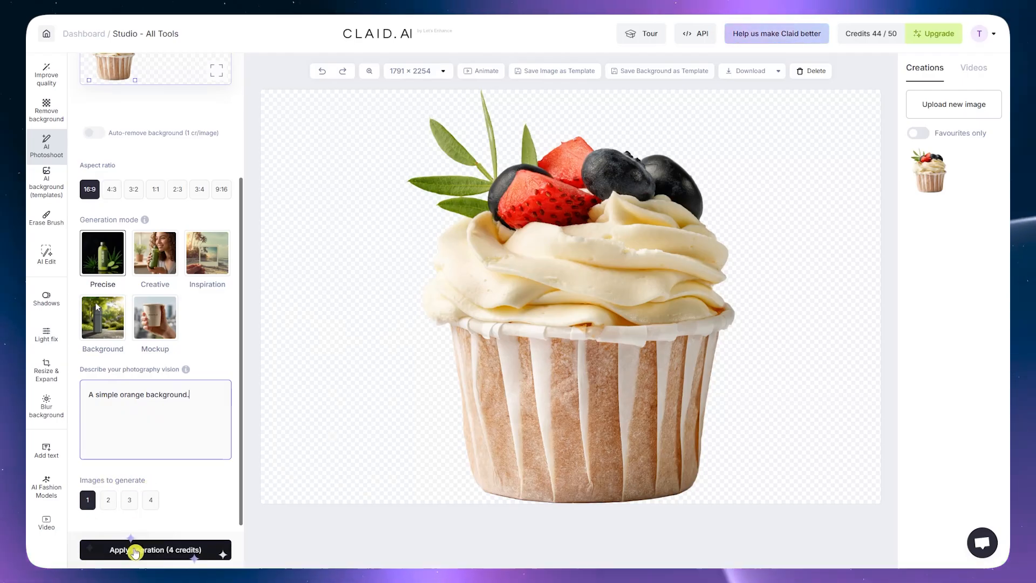
click(178, 551)
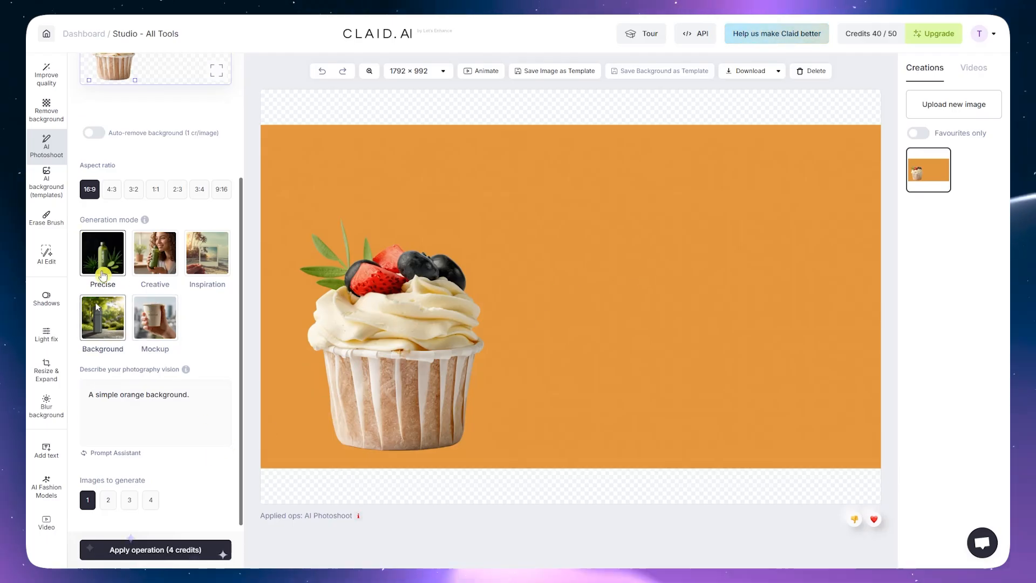
Compare the cupcake's placement options in Precise and Creative modes, leaving the photoshoot set to Creative generation mode
click(166, 401)
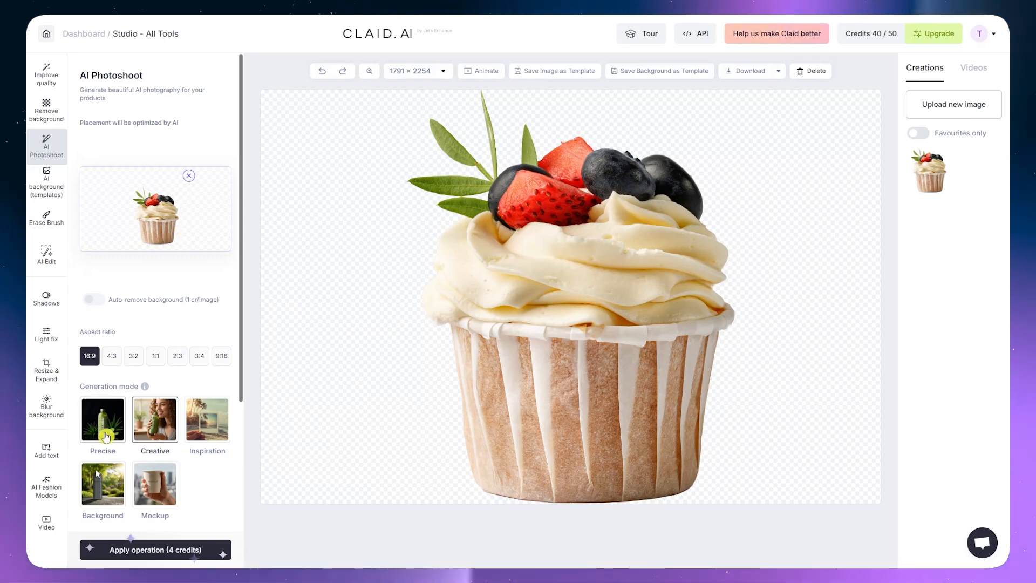
click(108, 425)
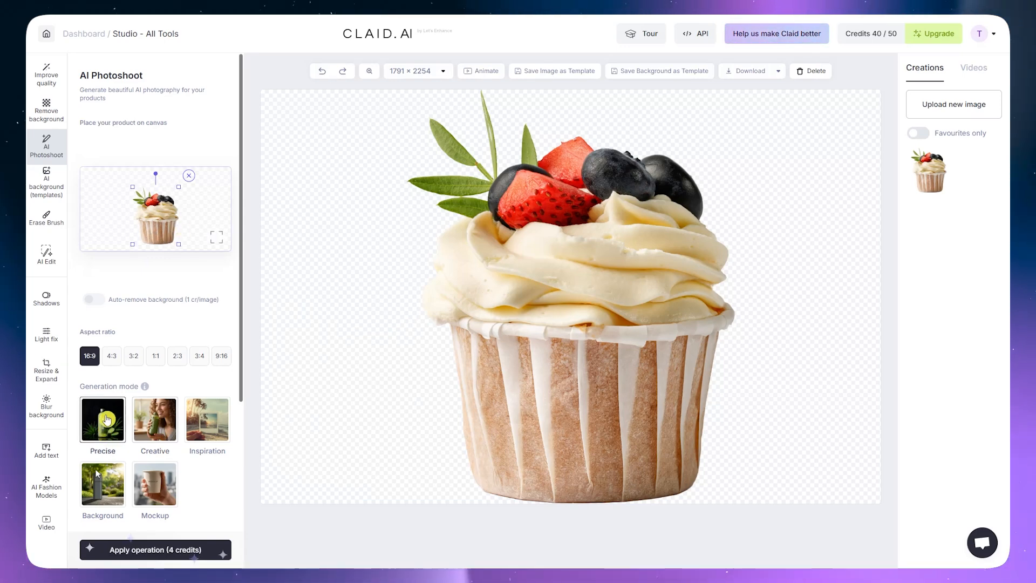
click(157, 426)
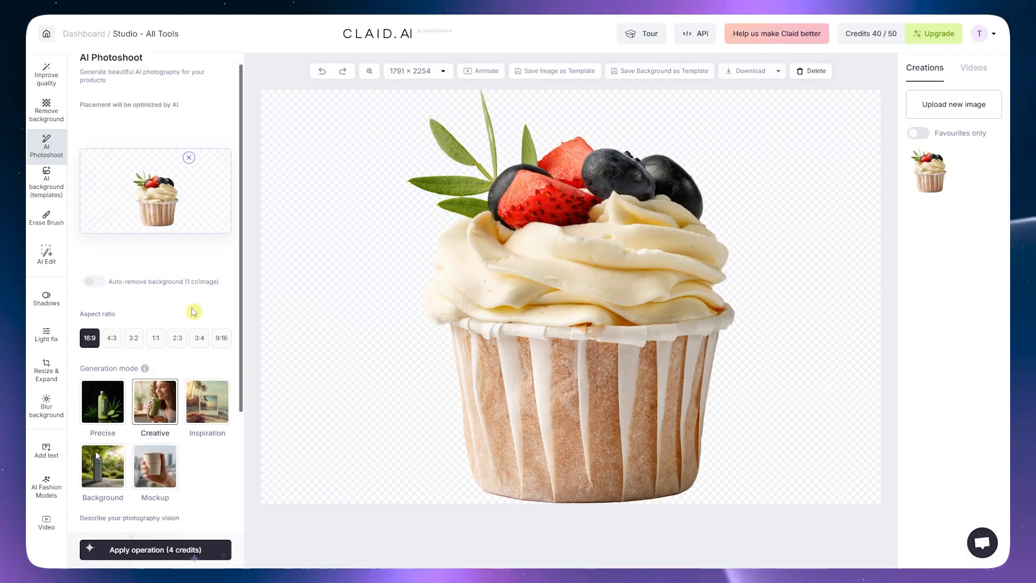
Replace the Creative prompt with "A woman taking a bite of the muffin sitting in a chair." and generate one image
scroll(194, 307, down, 3)
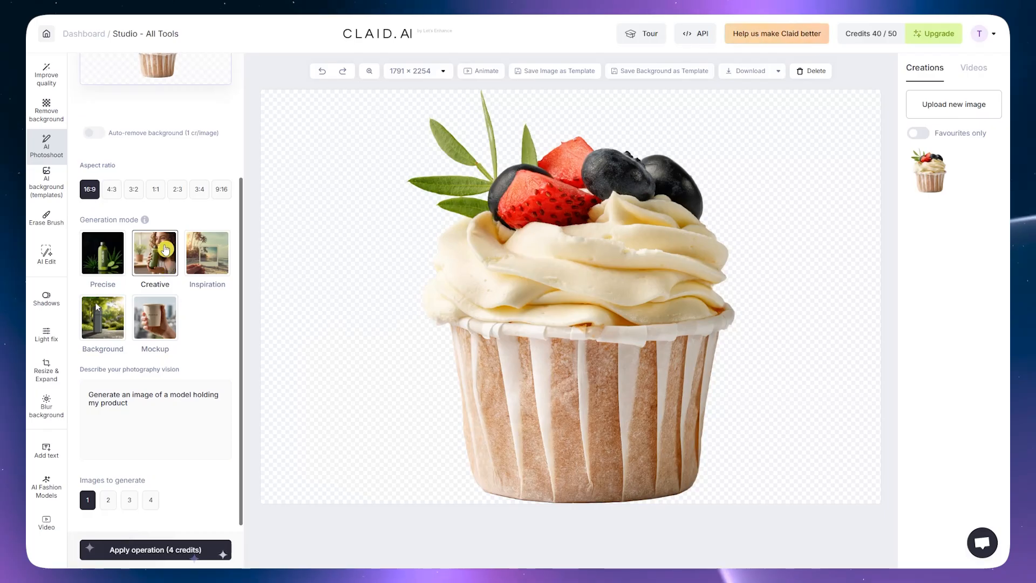
triple_click(135, 405)
text(A)
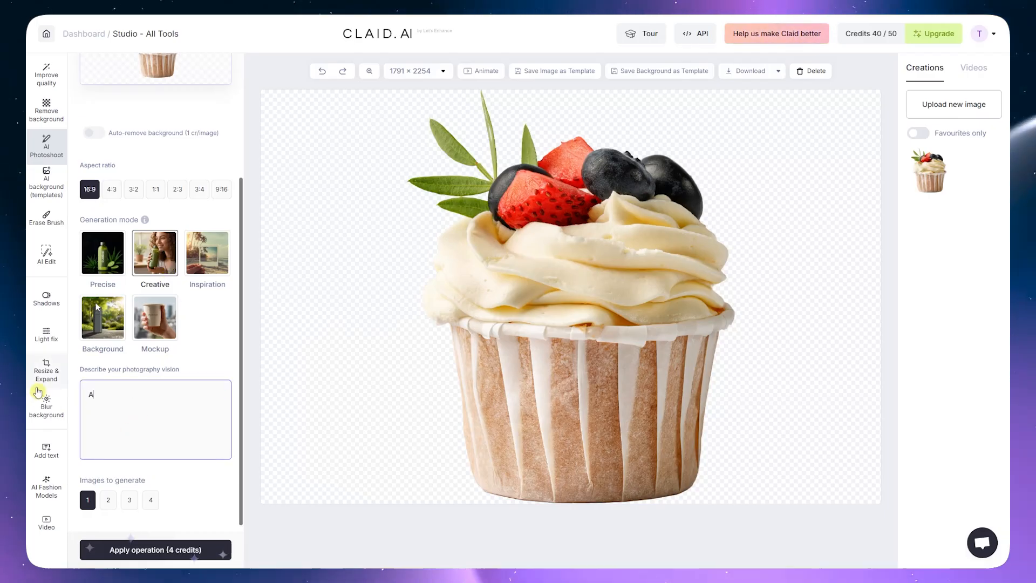
text( WOMA)
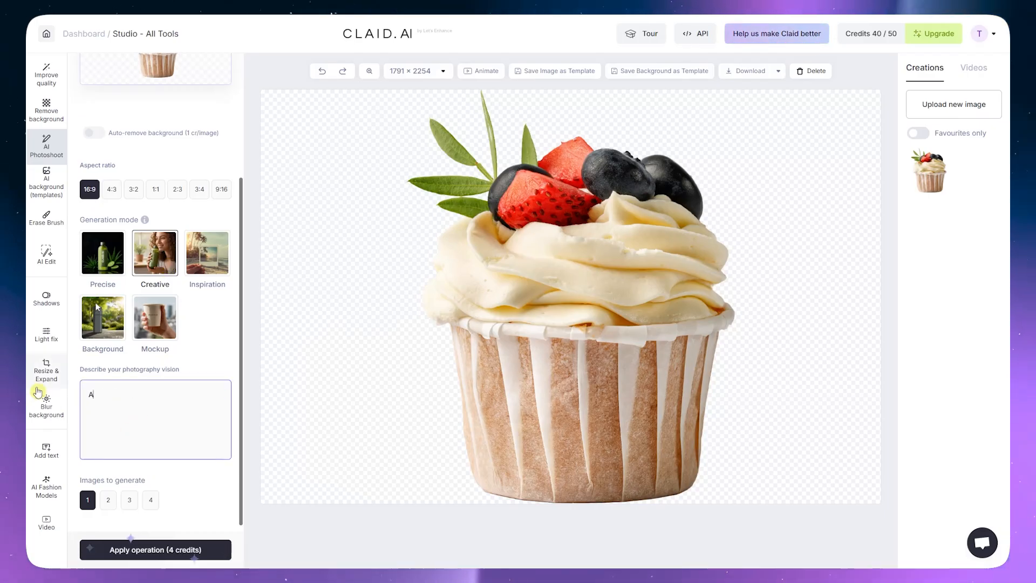
text(n t)
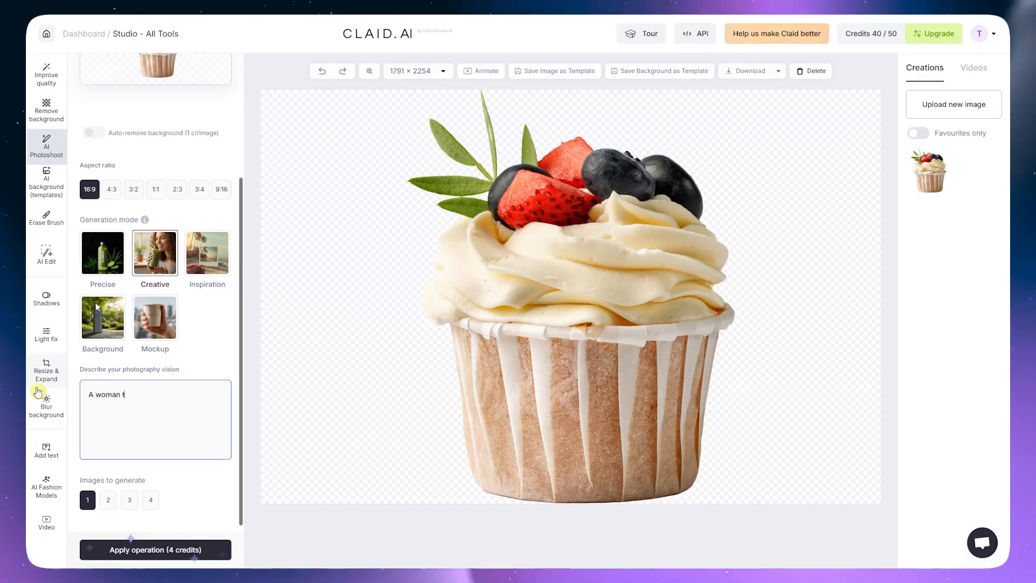
text(aking a bite of the muffin)
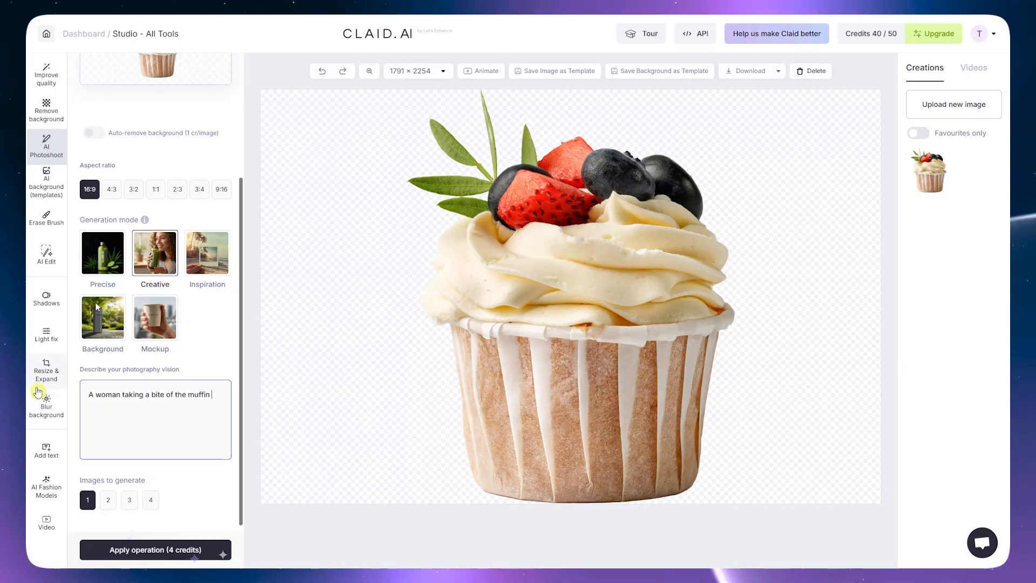
text( a chair)
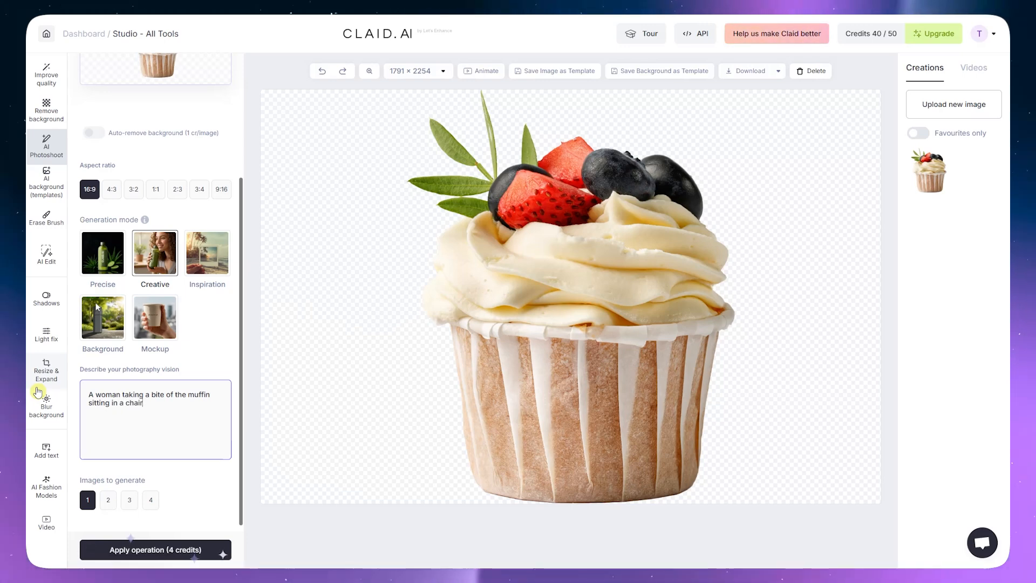
text(.)
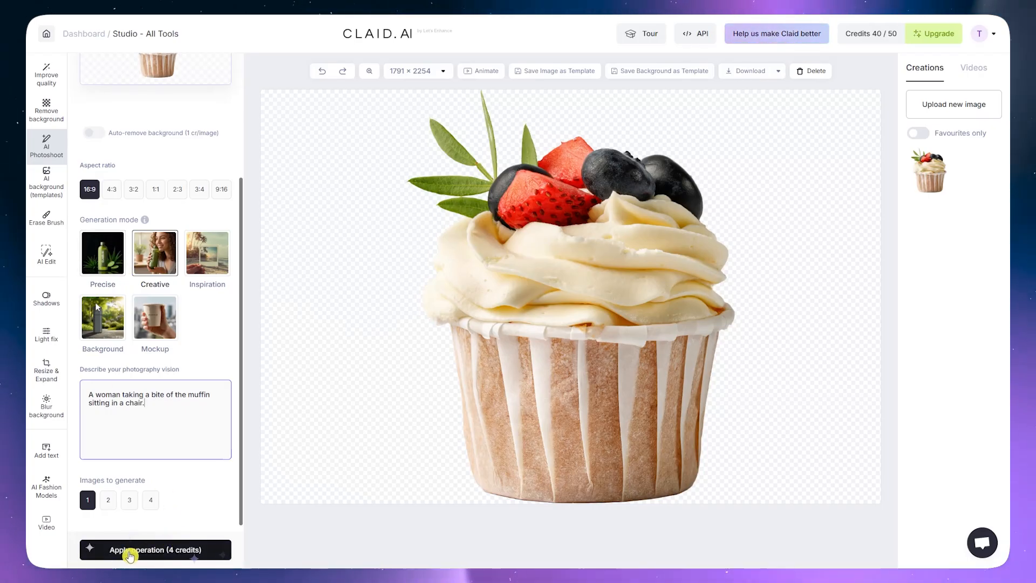
click(167, 556)
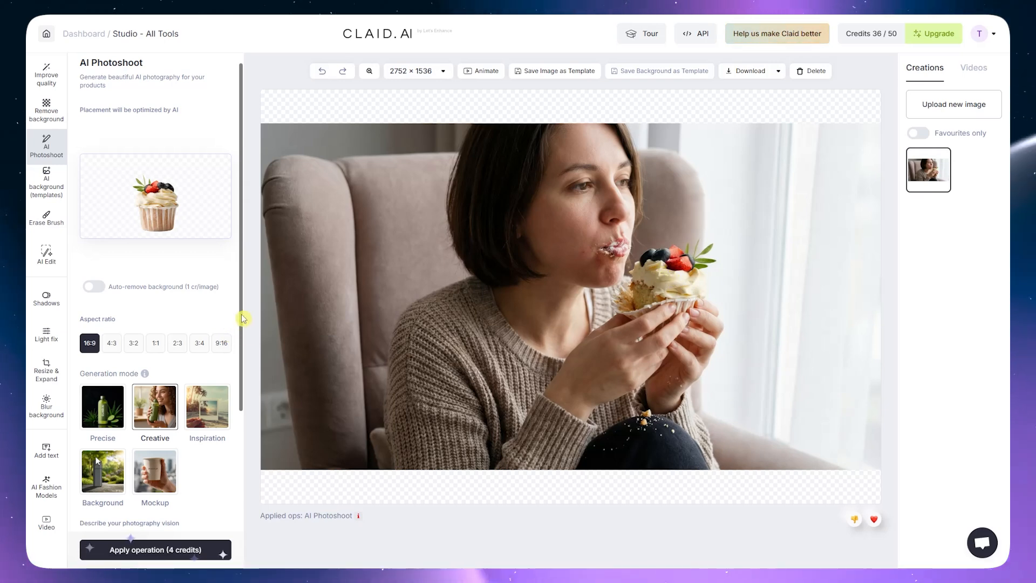
Review the Creative result, switch the cupcake photoshoot to Inspiration generation mode and look over its settings
scroll(241, 318, down, 3)
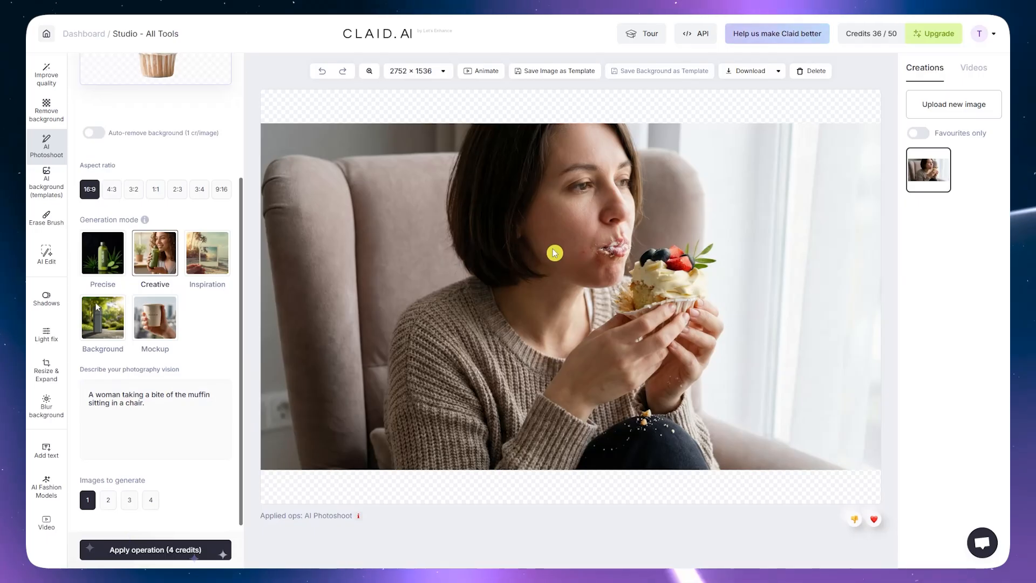
click(148, 394)
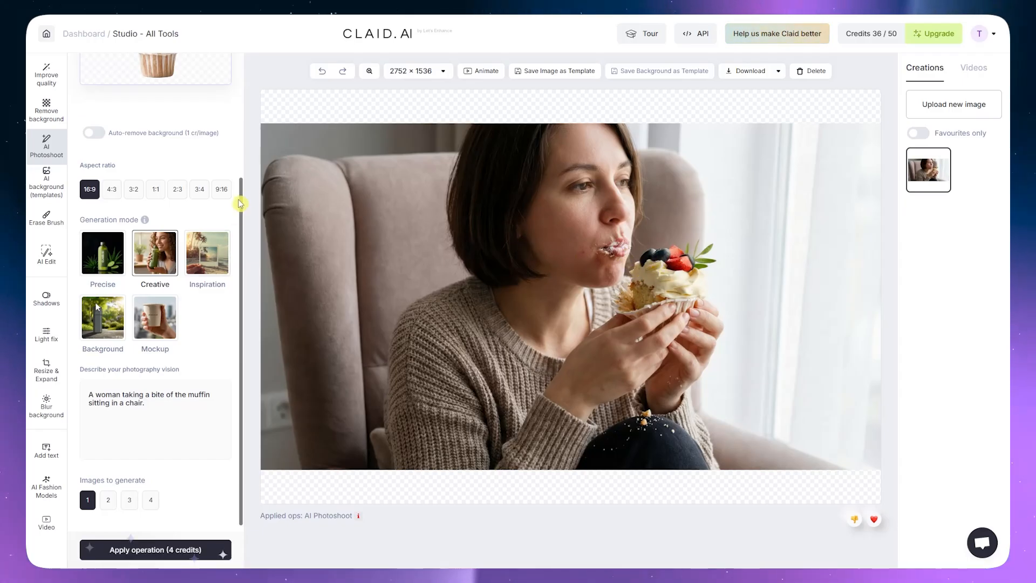
drag(241, 202, 249, 103)
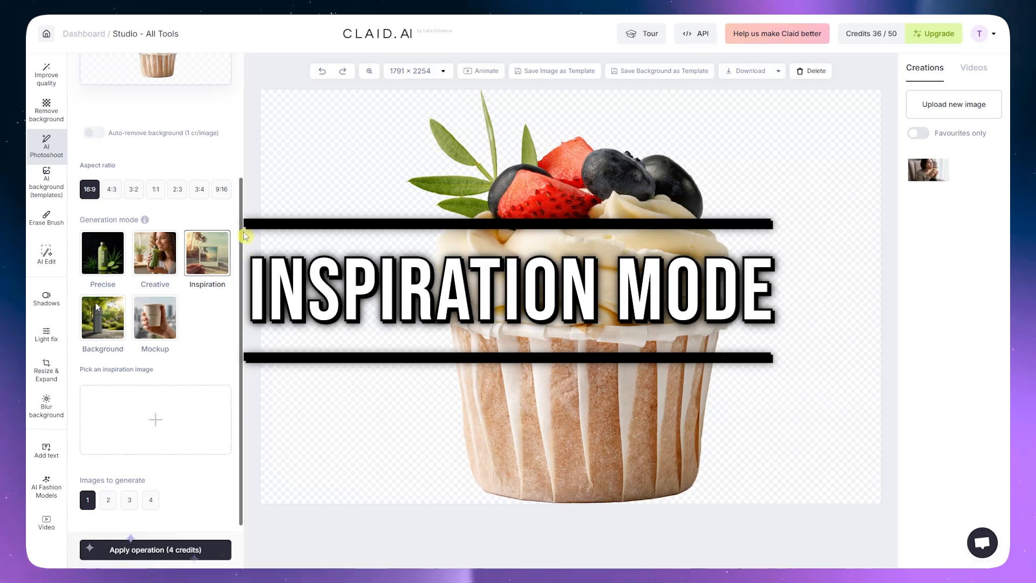
scroll(200, 417, up, 3)
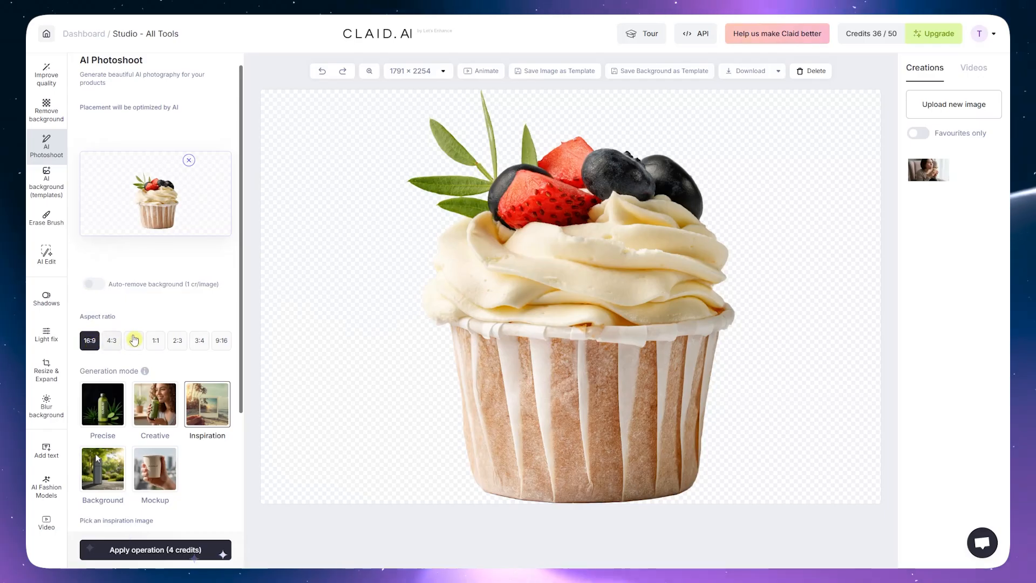
scroll(229, 447, down, 2)
scroll(229, 447, down, 1)
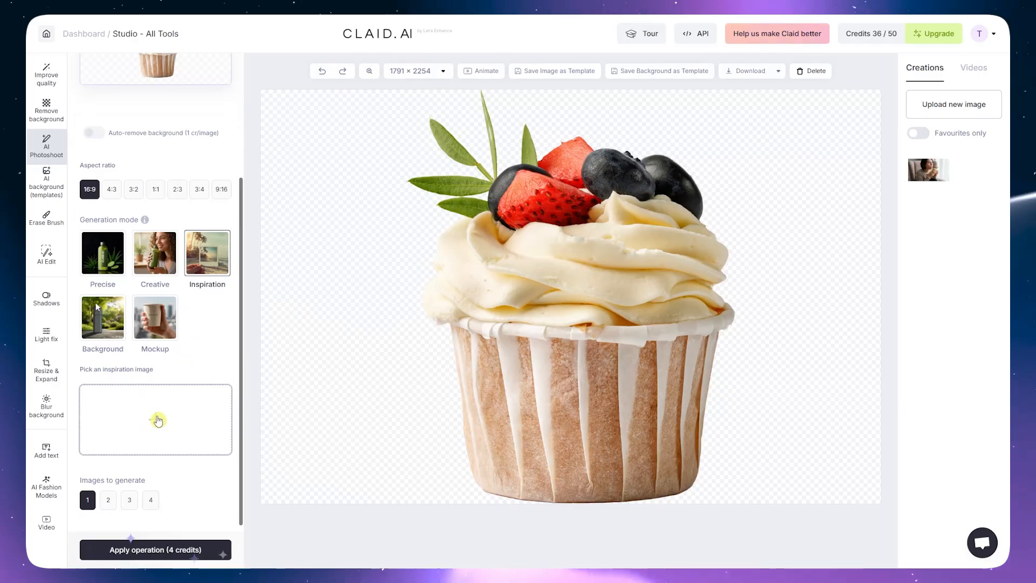
Upload the photo of three blue-frosted cupcakes as the inspiration image and generate one photoshoot image from it
click(123, 419)
click(373, 292)
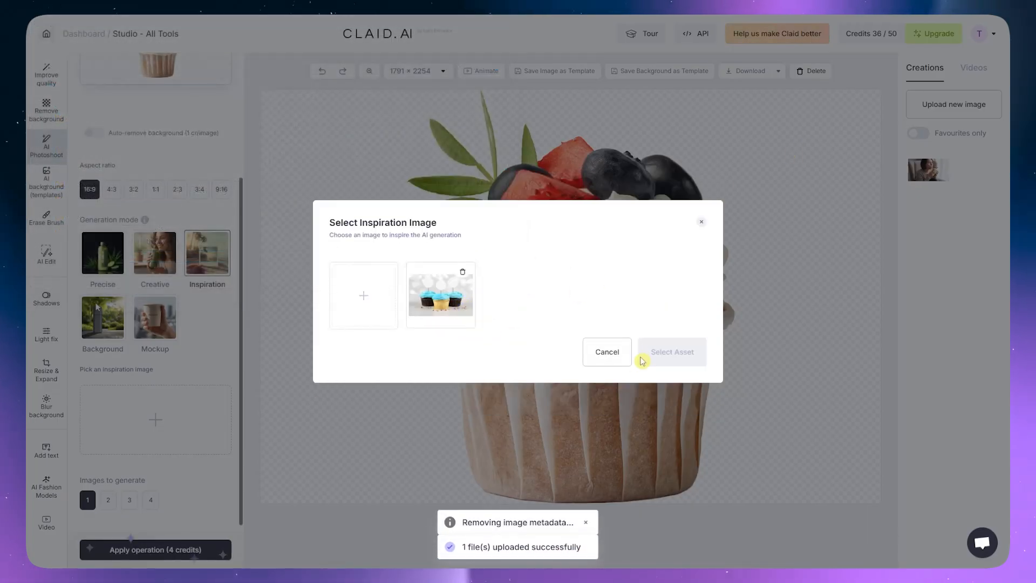
click(450, 304)
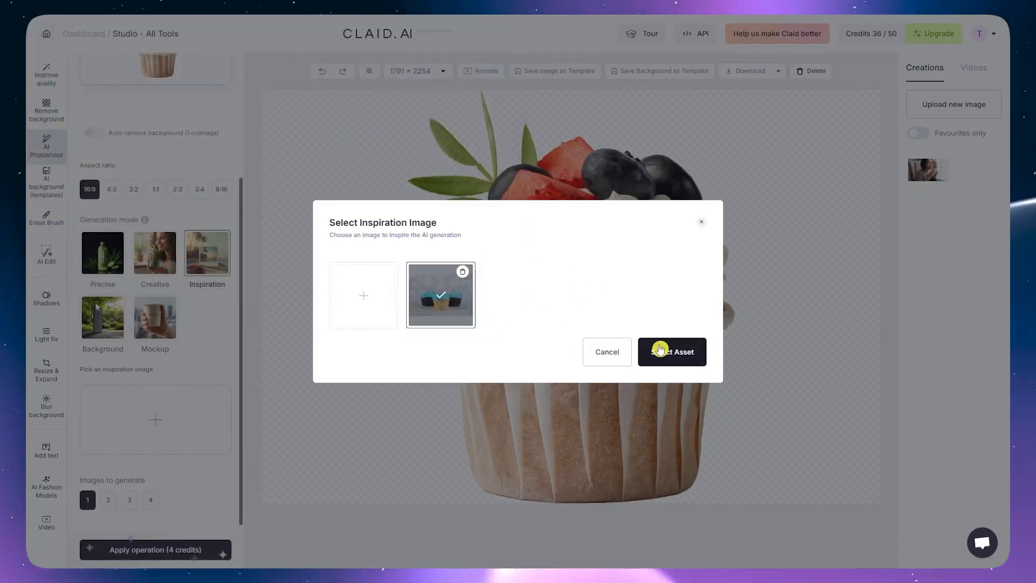
click(662, 349)
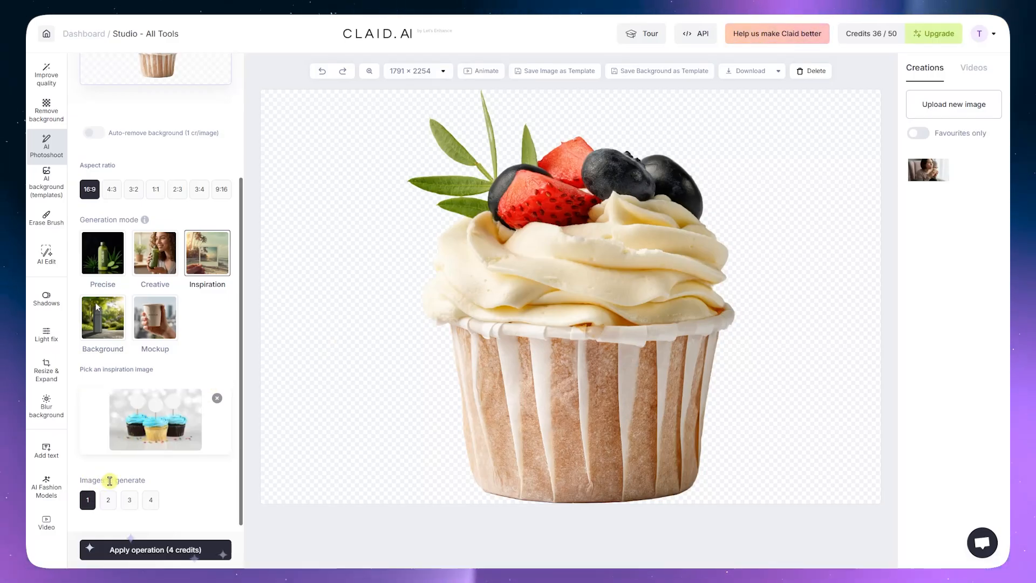
click(169, 554)
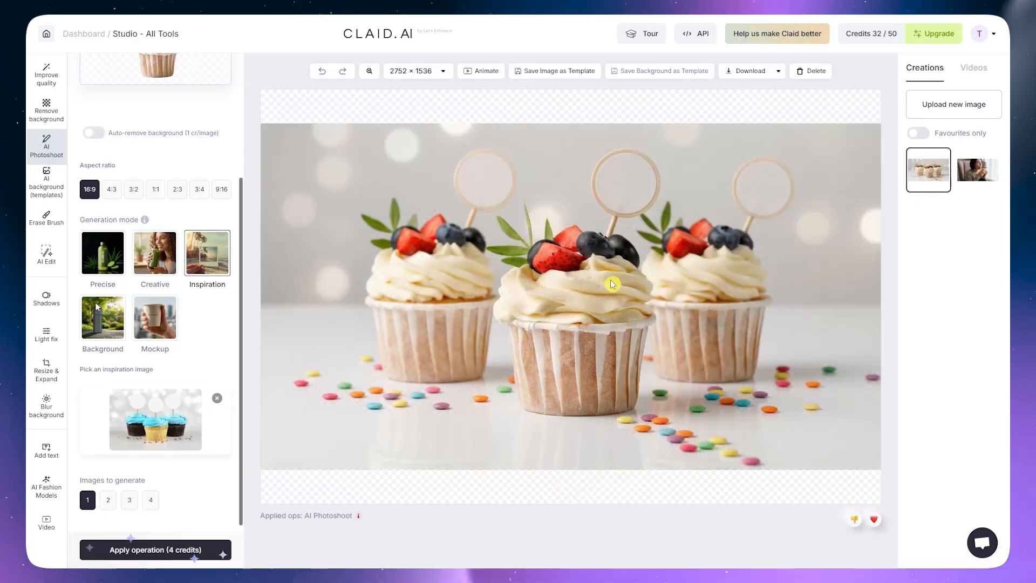
Switch the photoshoot to Background generation mode and choose the cupcake from the sample assets as the product
drag(239, 215, 240, 110)
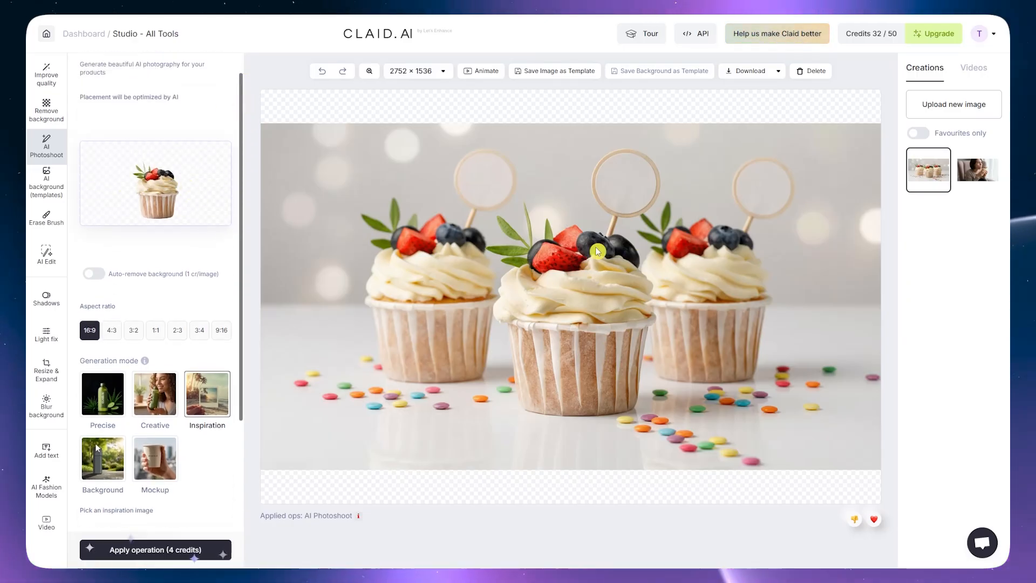
drag(241, 240, 241, 396)
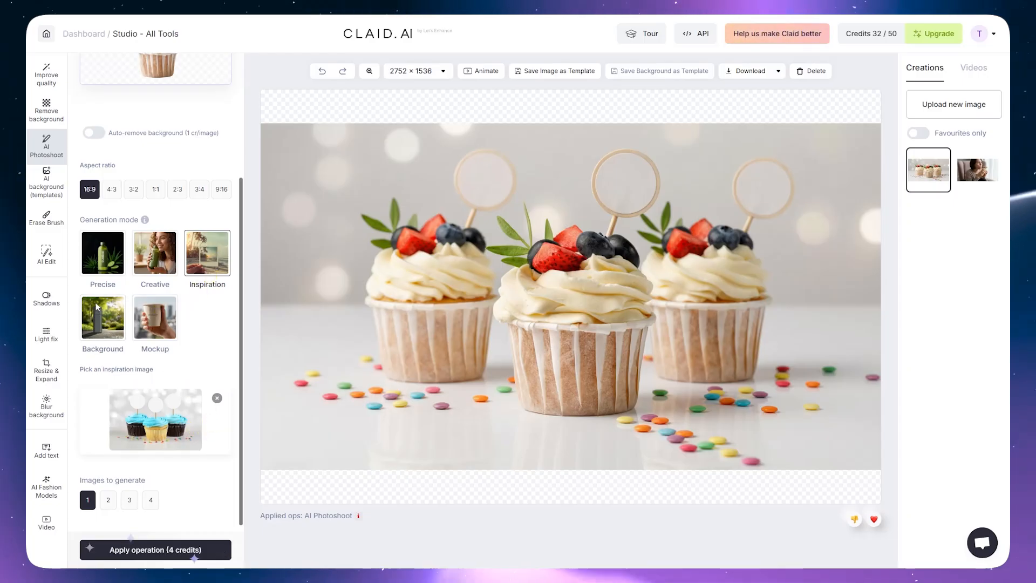
click(97, 306)
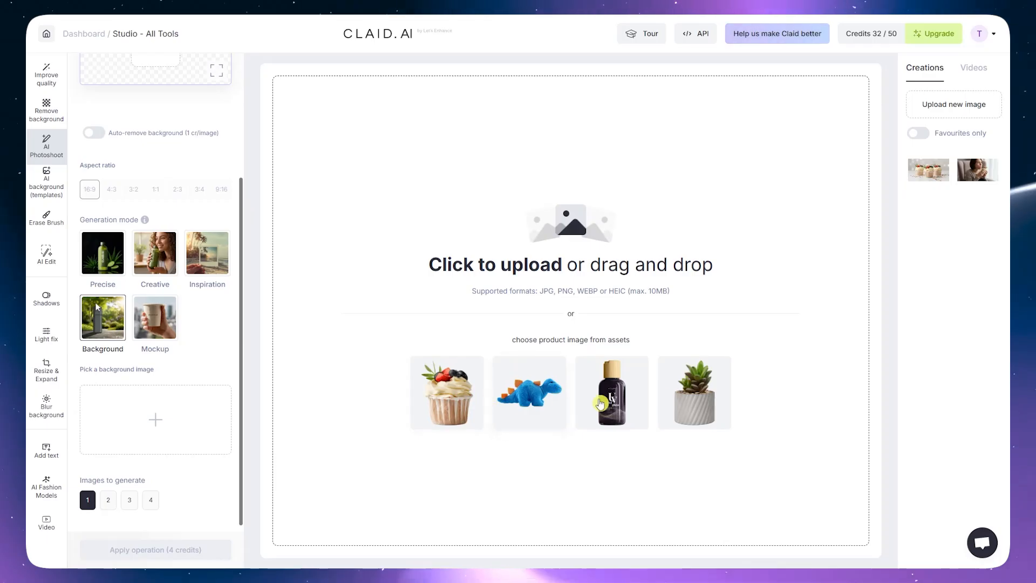
click(462, 410)
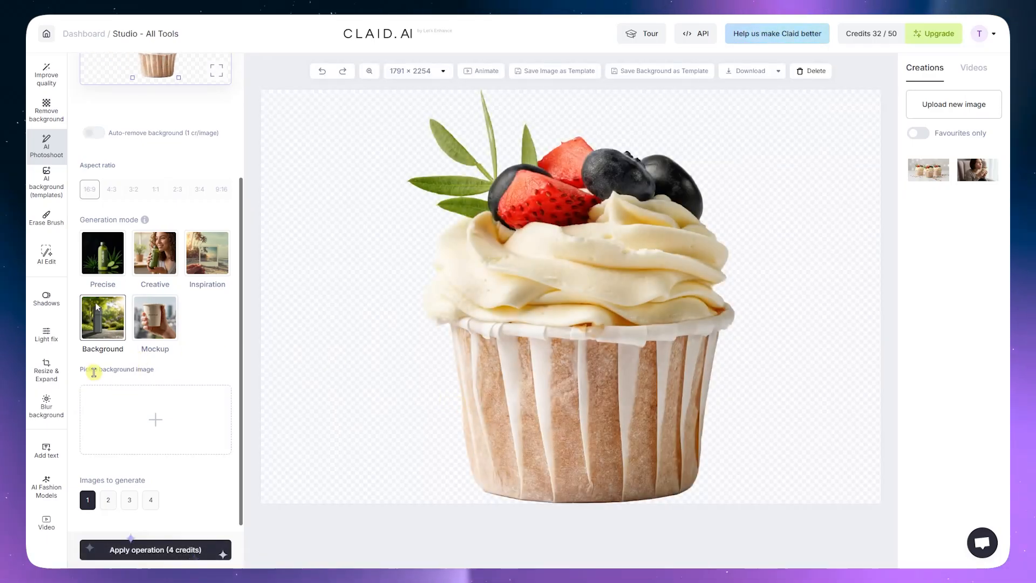
Upload the photo of a wooden tabletop with blurred warm lights and select it as the photoshoot's background image
click(164, 422)
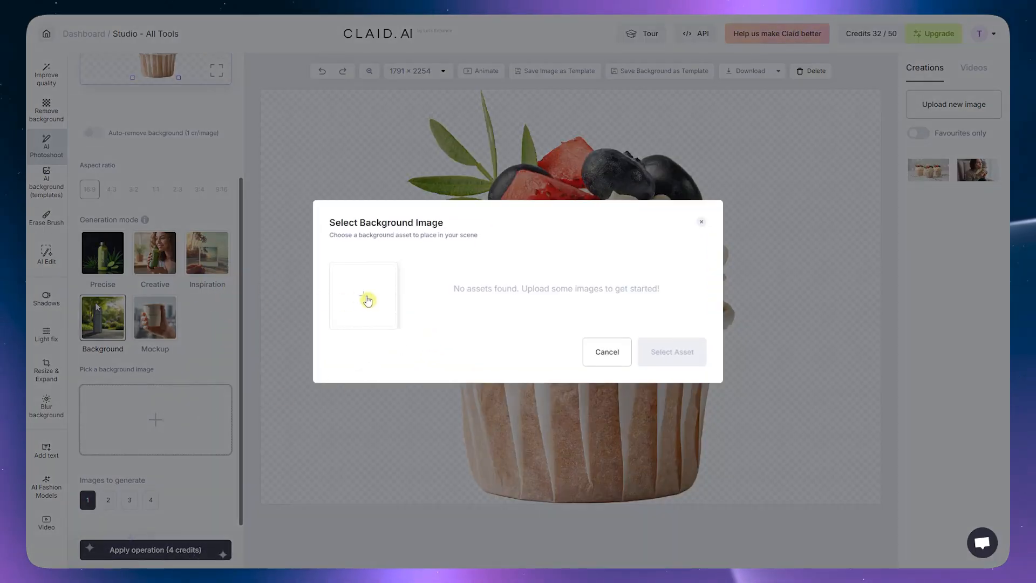
click(367, 300)
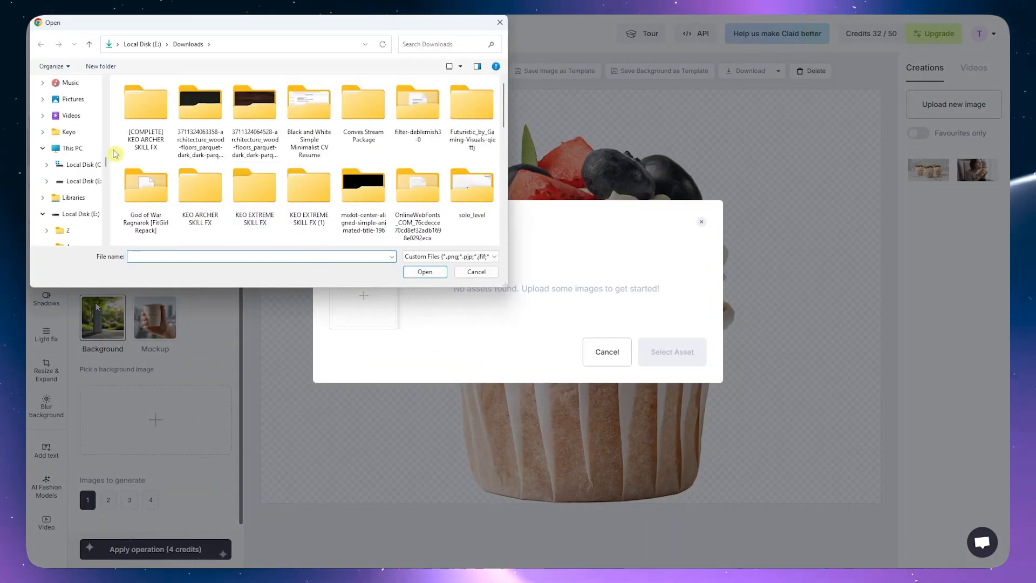
scroll(112, 130, down, 8)
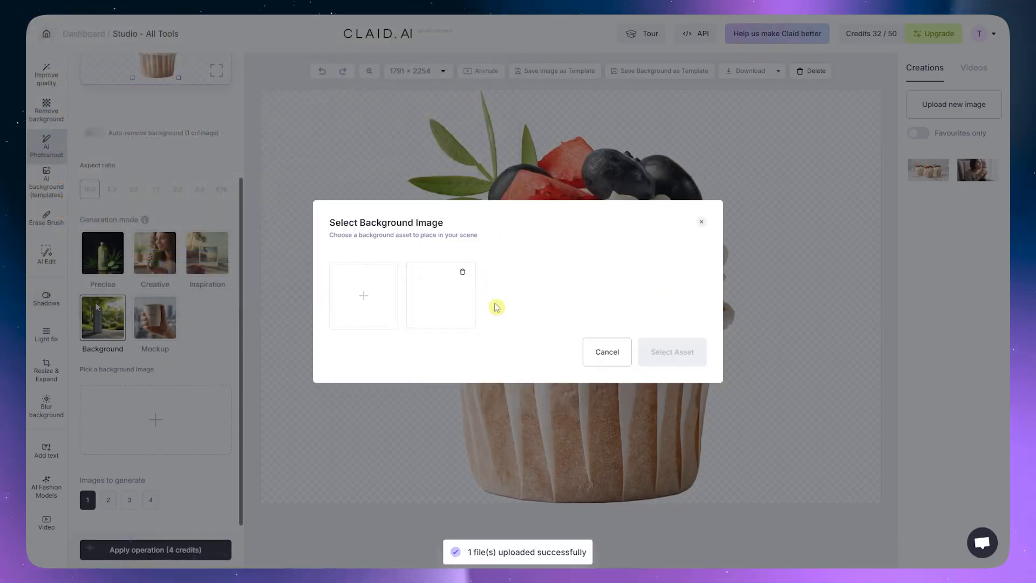
click(446, 310)
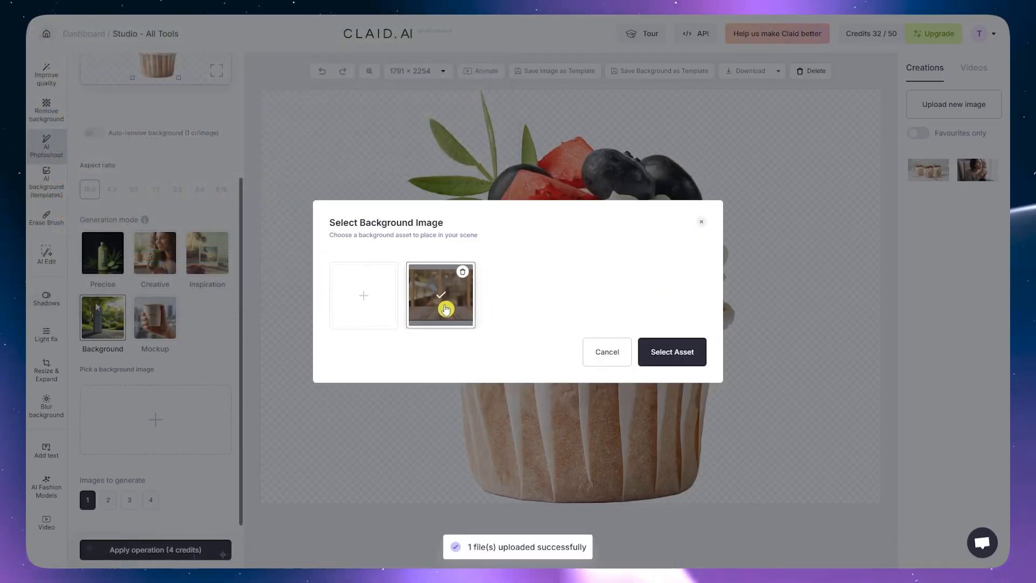
click(672, 348)
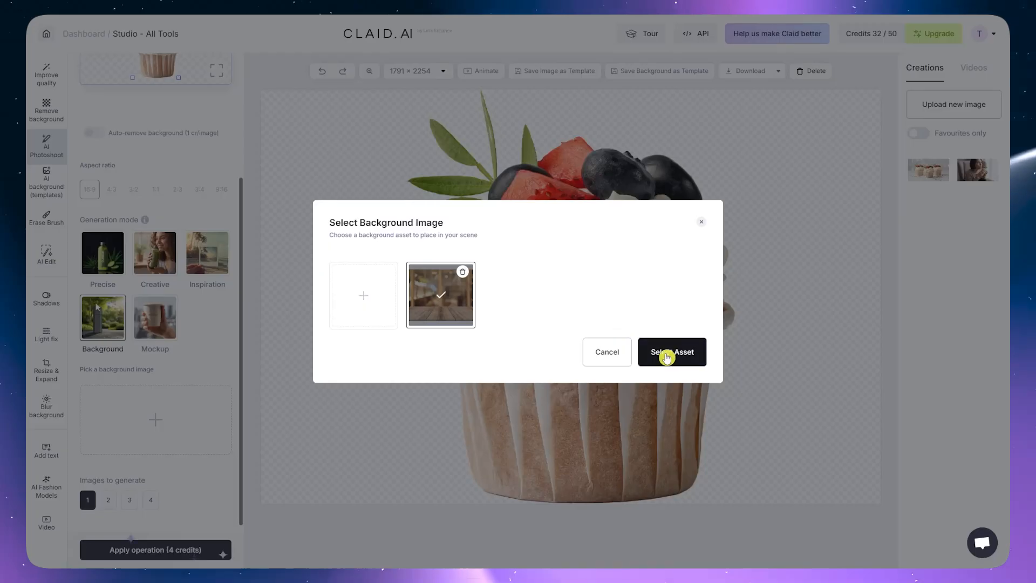
click(667, 354)
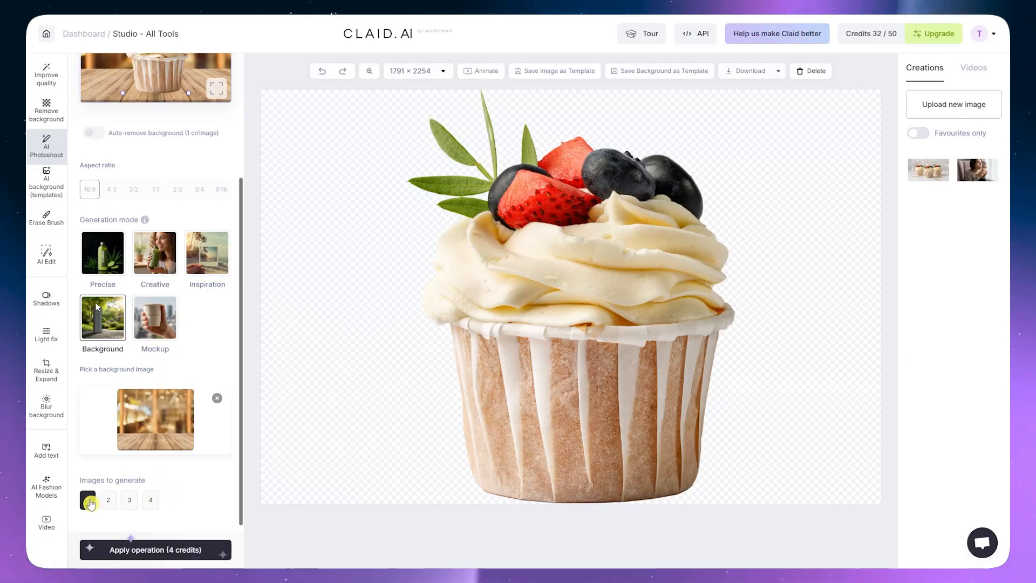
Set the number of images to generate to 1 and generate the cupcake photoshoot with the chosen background
click(145, 502)
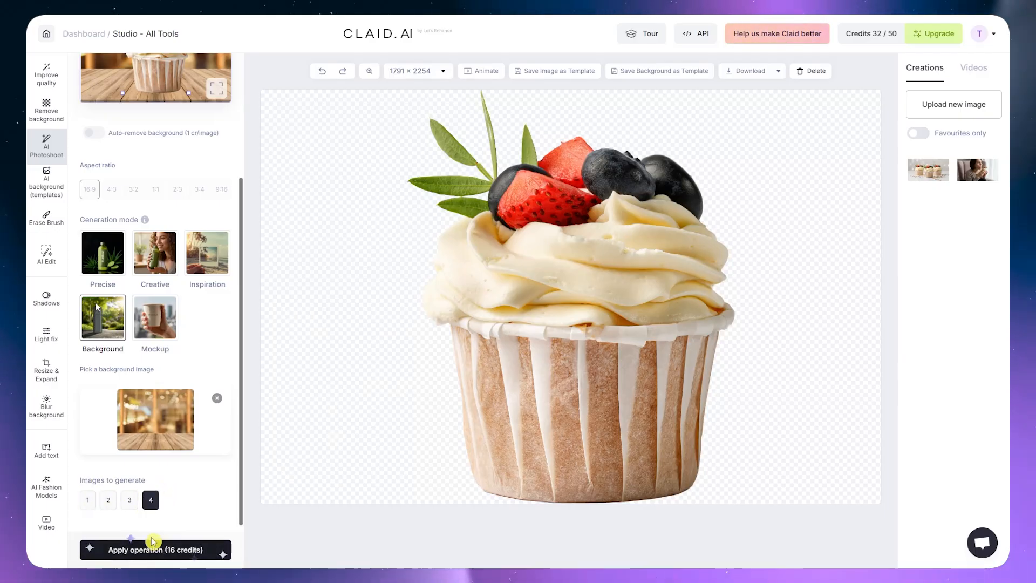
click(88, 502)
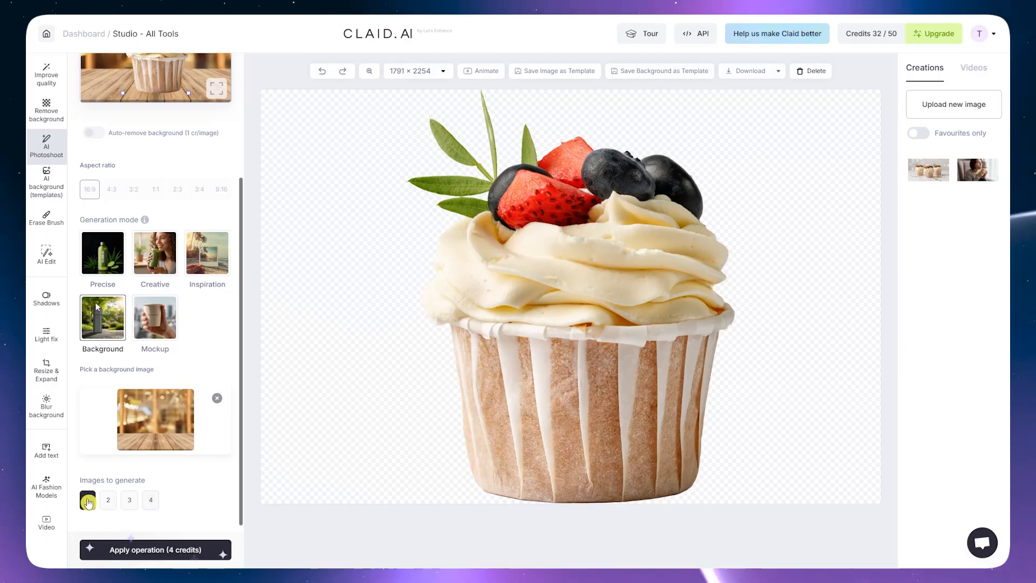
click(187, 550)
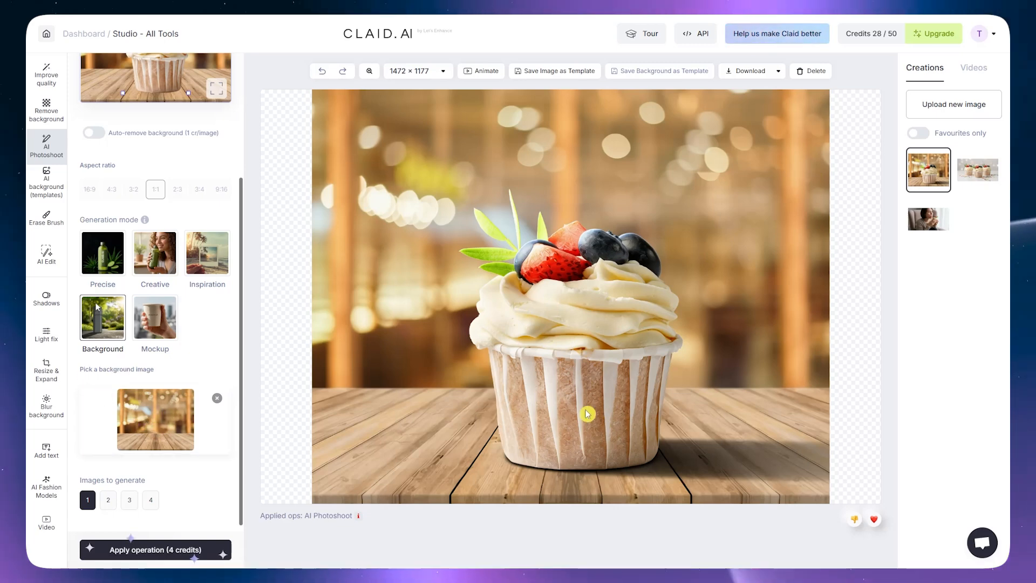
Move the cupcake to the left side of the wooden table on the product placement canvas
scroll(240, 193, up, 3)
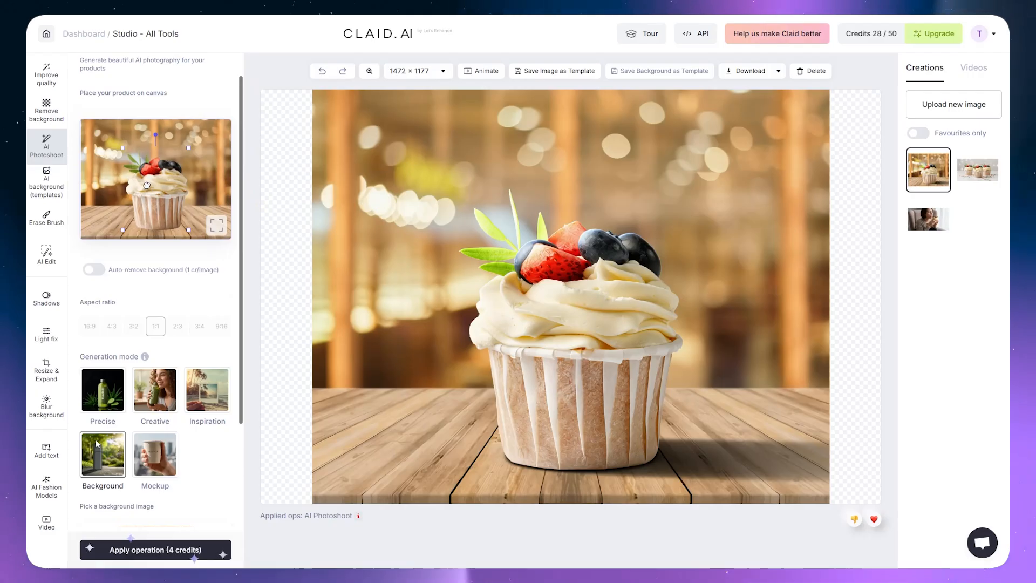
drag(156, 188, 117, 191)
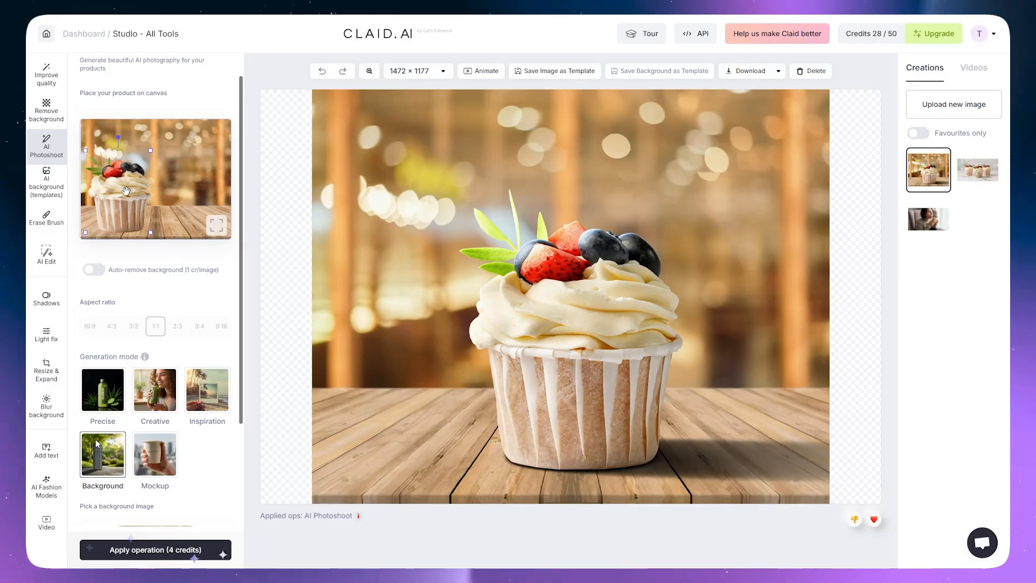
drag(126, 190, 103, 188)
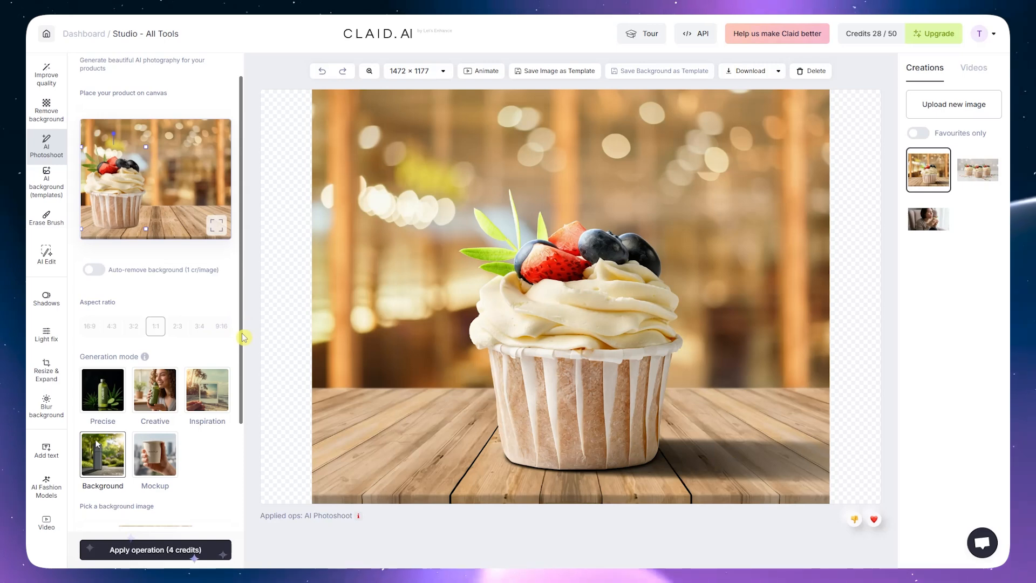
Switch the photoshoot to Mockup generation mode and choose the blue plush dinosaur from the sample assets as the product
drag(241, 338, 248, 462)
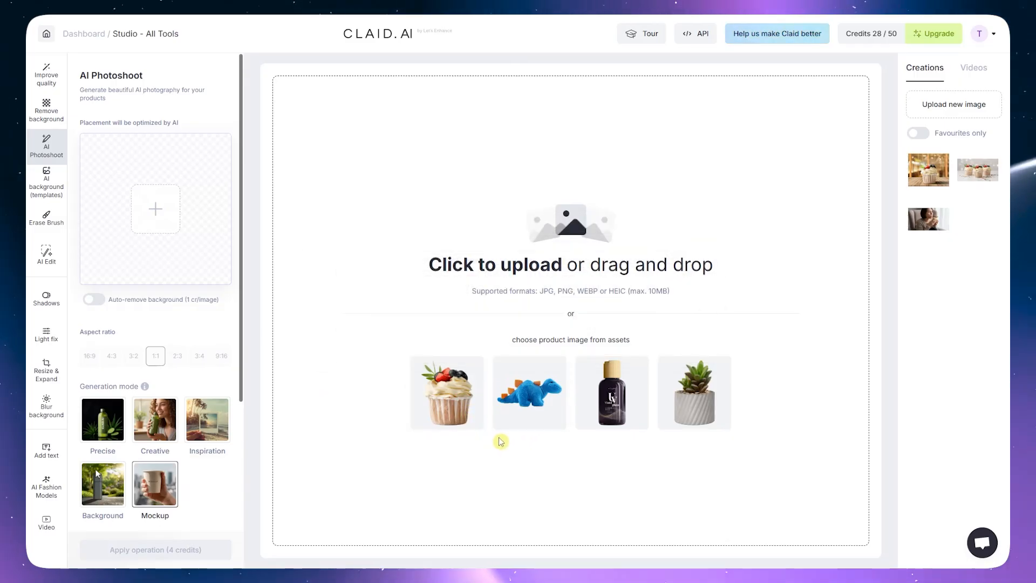
click(533, 404)
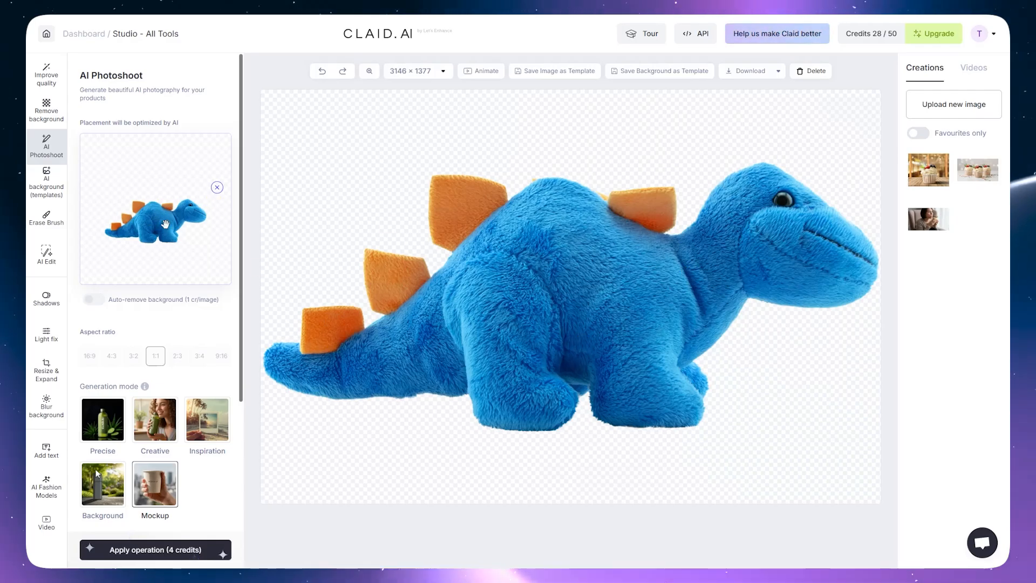
Upload the picture of two hands holding a smartphone as the mockup image and generate one photoshoot image of the dinosaur
scroll(188, 218, down, 3)
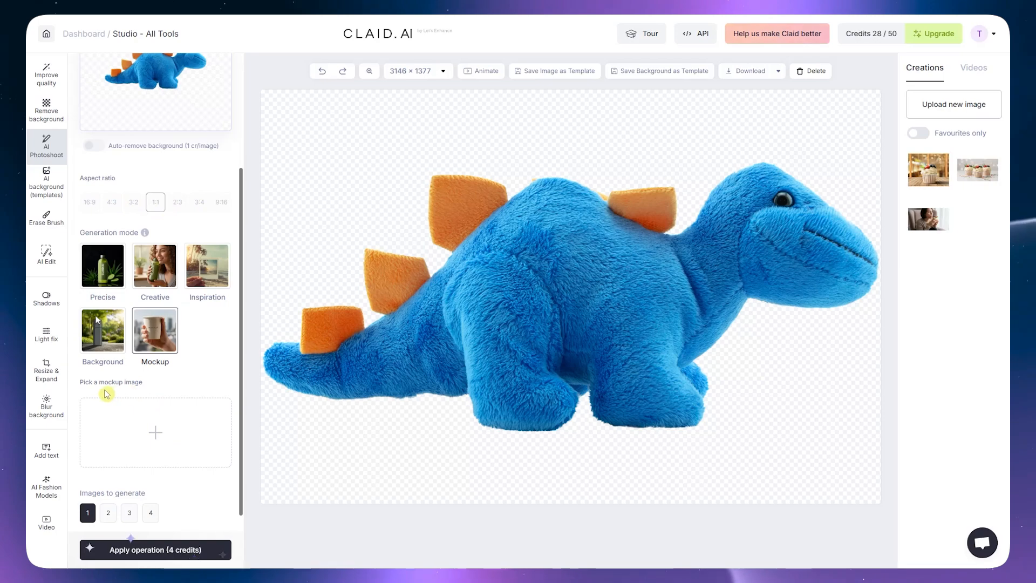
scroll(171, 433, down, 1)
click(172, 406)
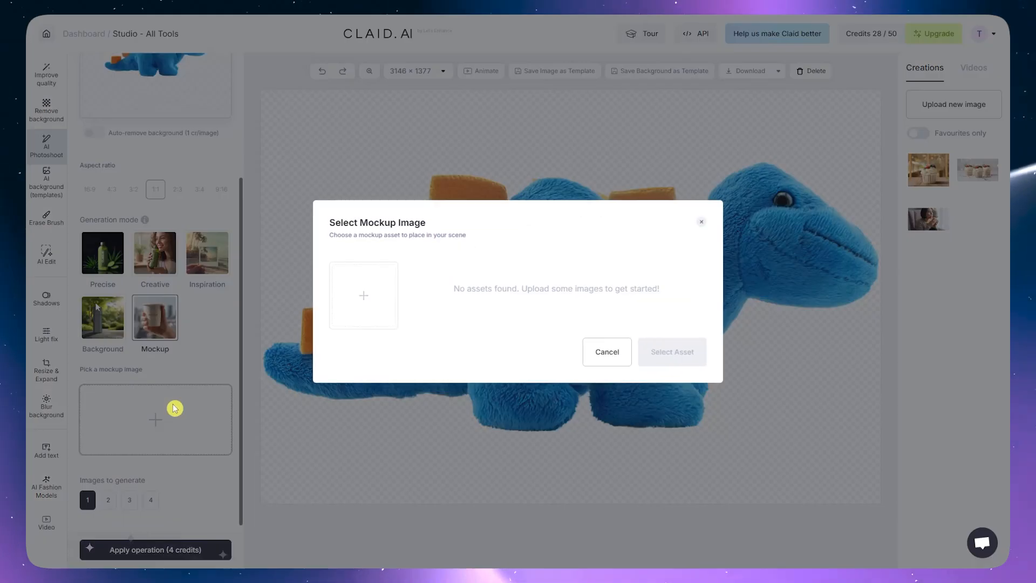
click(364, 293)
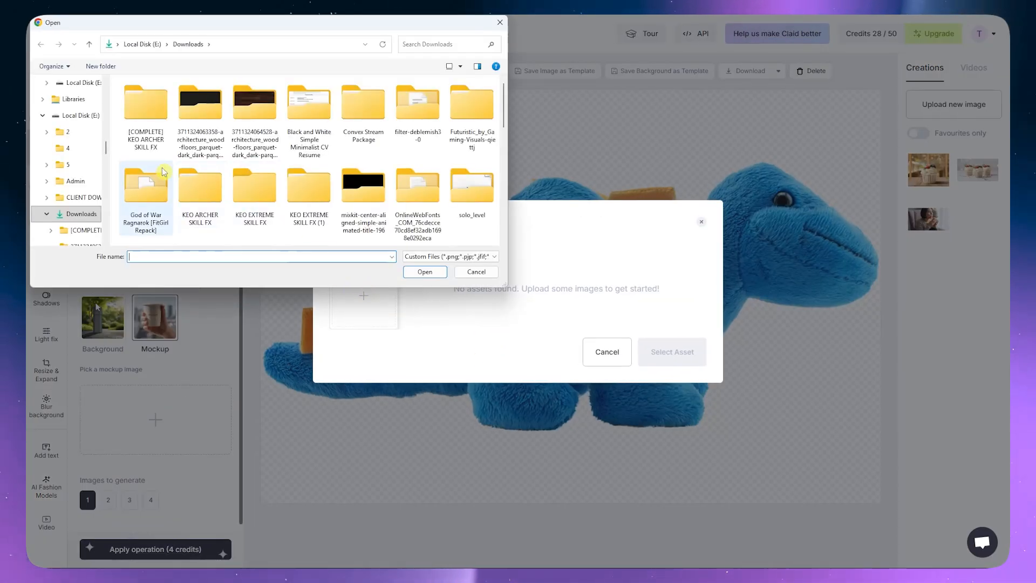
drag(107, 147, 109, 83)
click(76, 141)
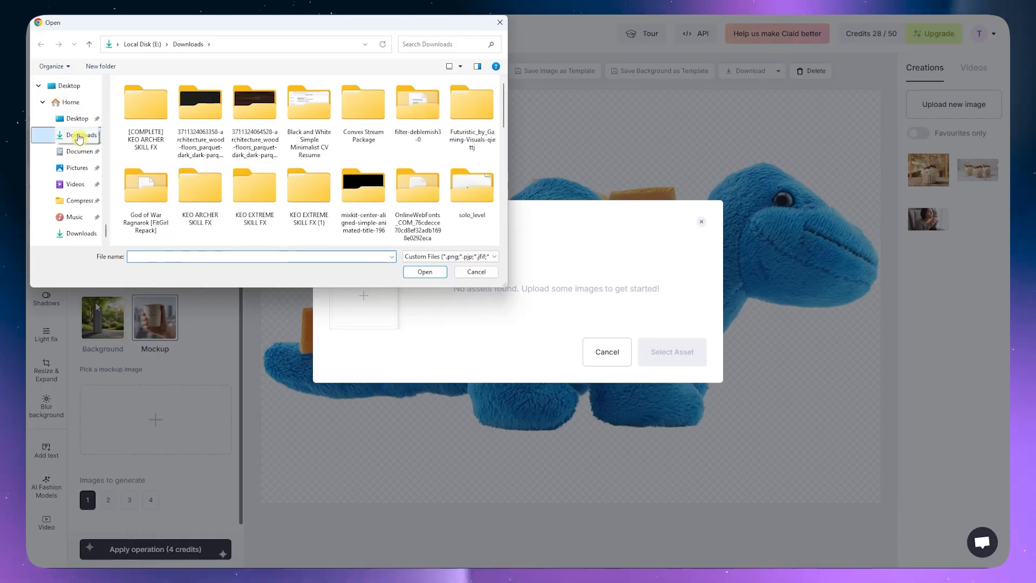
click(186, 105)
click(425, 273)
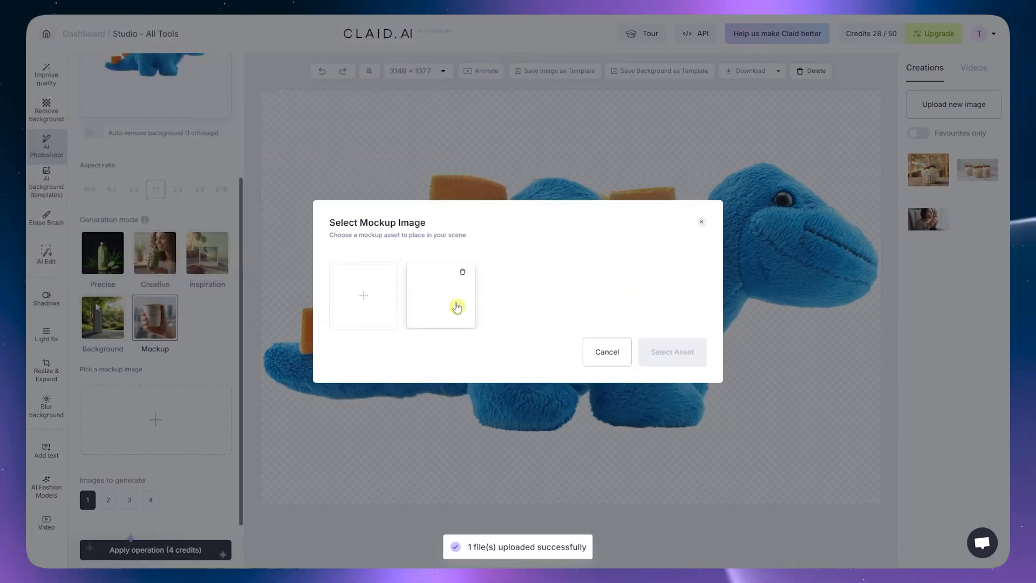
click(451, 313)
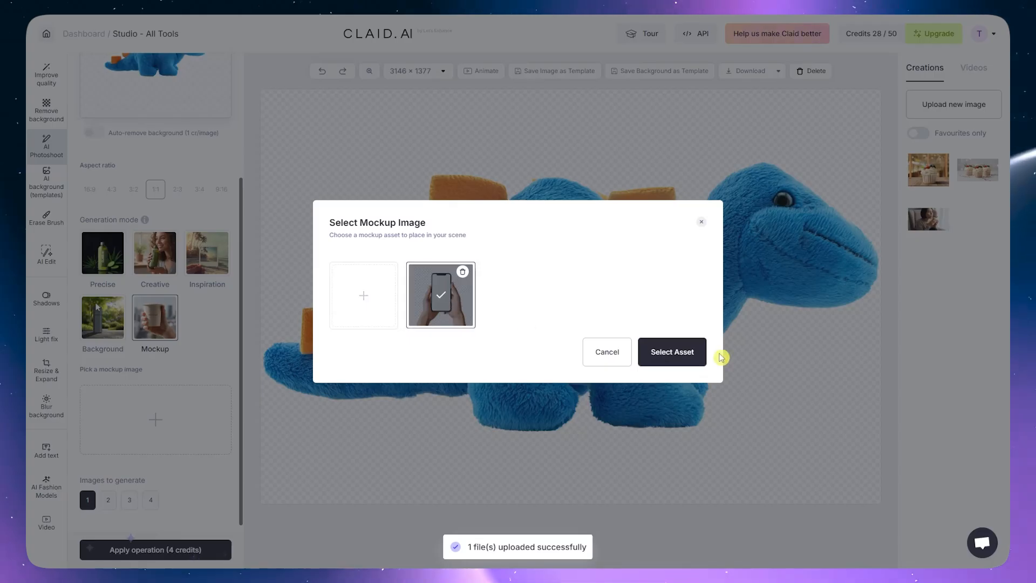
click(696, 355)
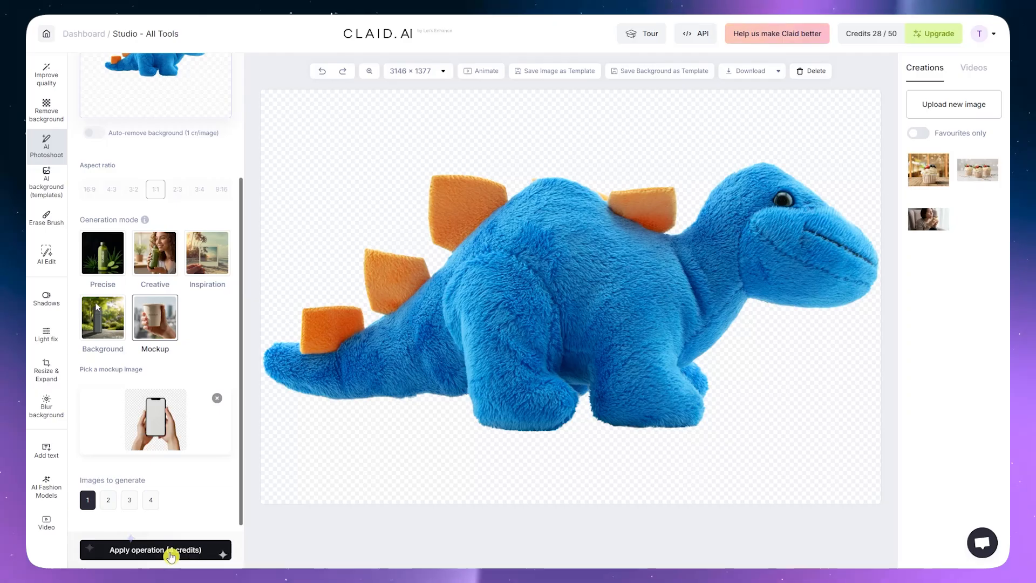
click(170, 556)
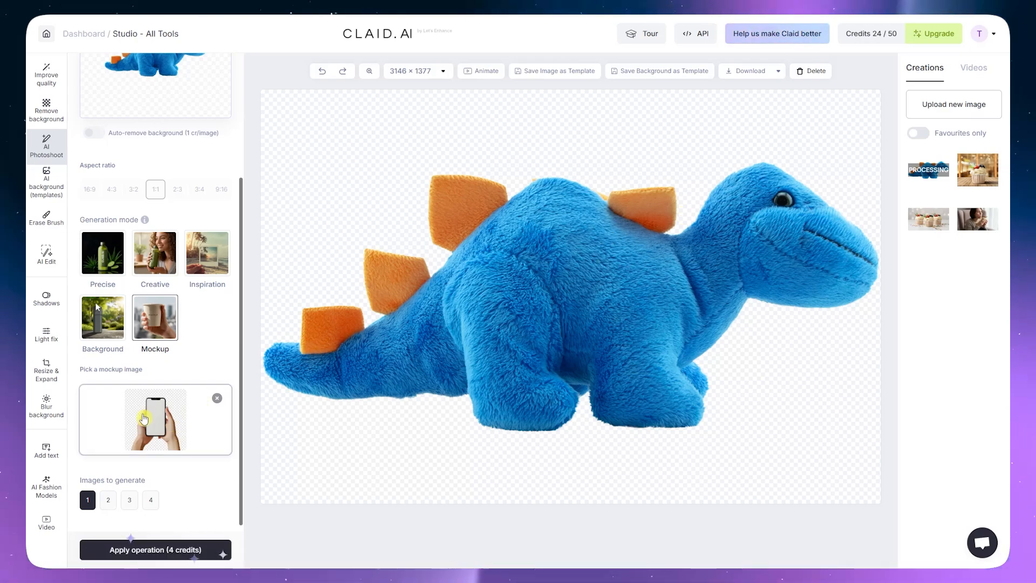
Open AI background (templates) and browse the Claid template categories, including Humans, Popular, Nature and Flatlays
click(47, 183)
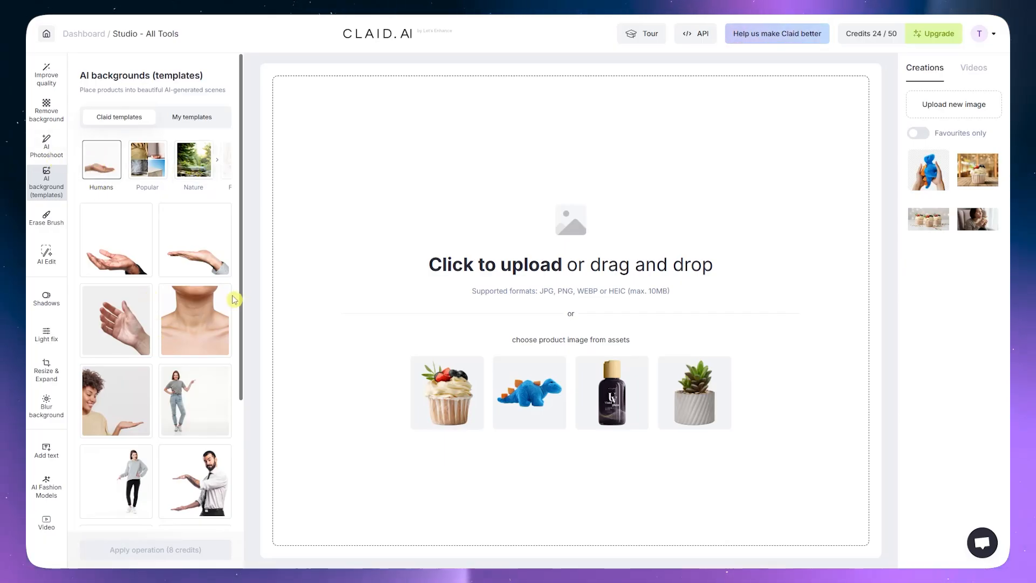
drag(241, 295, 241, 435)
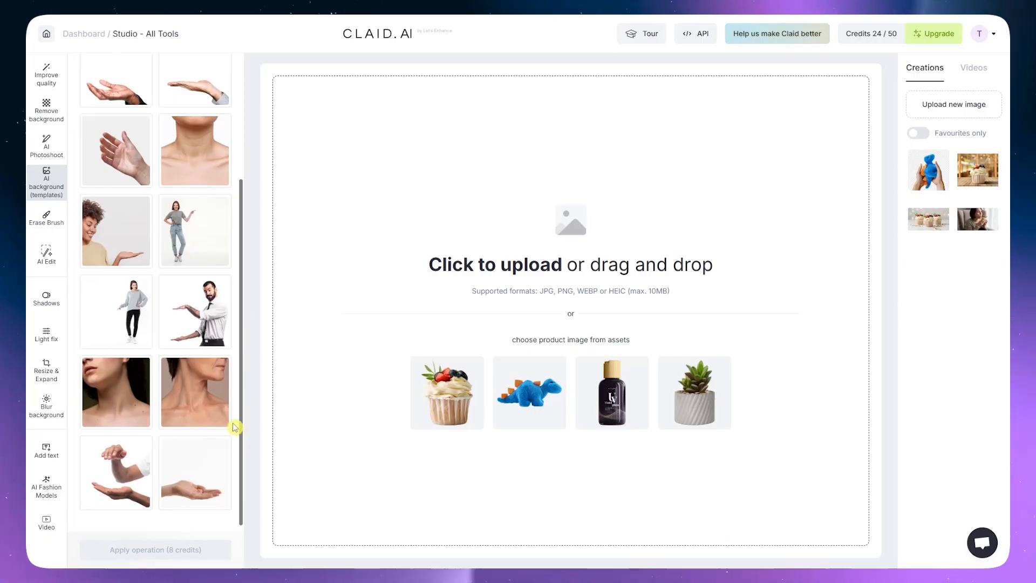
scroll(162, 397, up, 4)
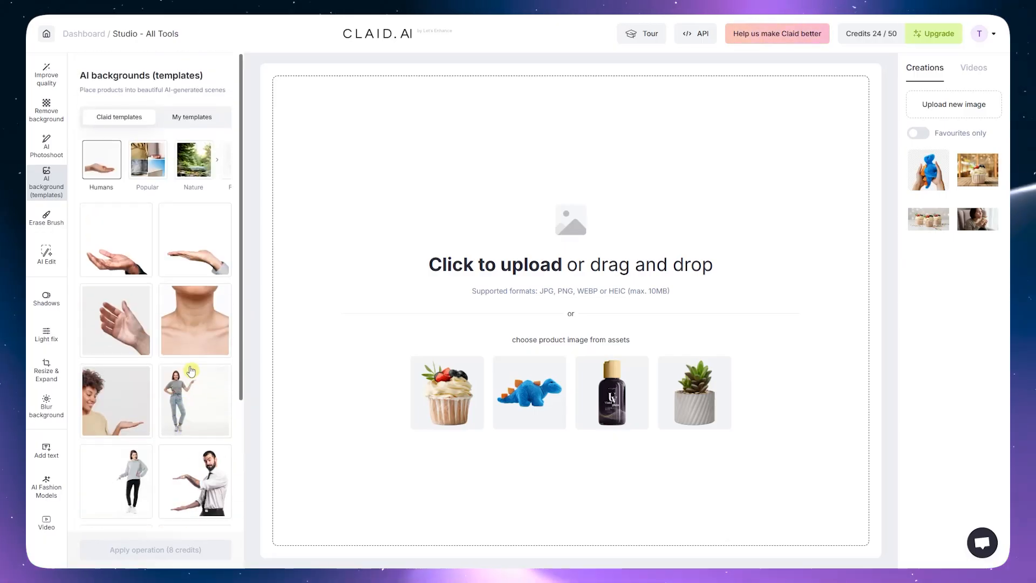
click(140, 152)
scroll(163, 310, down, 3)
scroll(165, 270, up, 3)
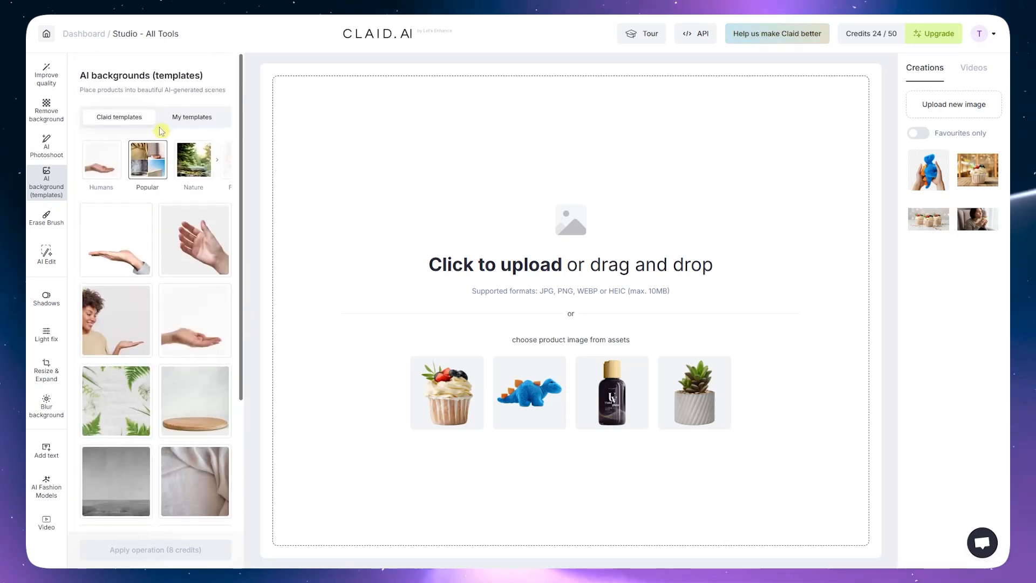
click(192, 165)
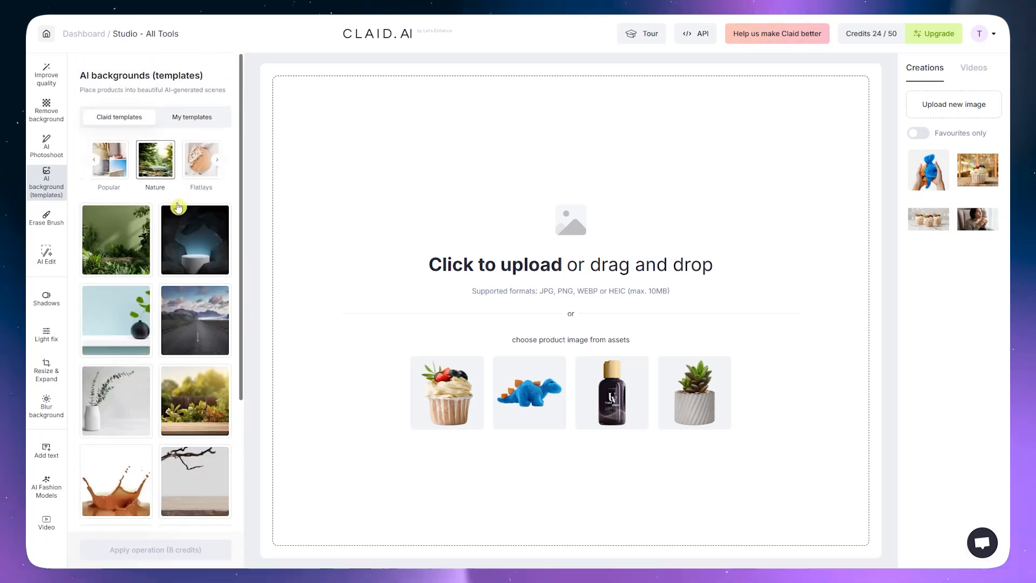
click(201, 160)
scroll(154, 356, down, 2)
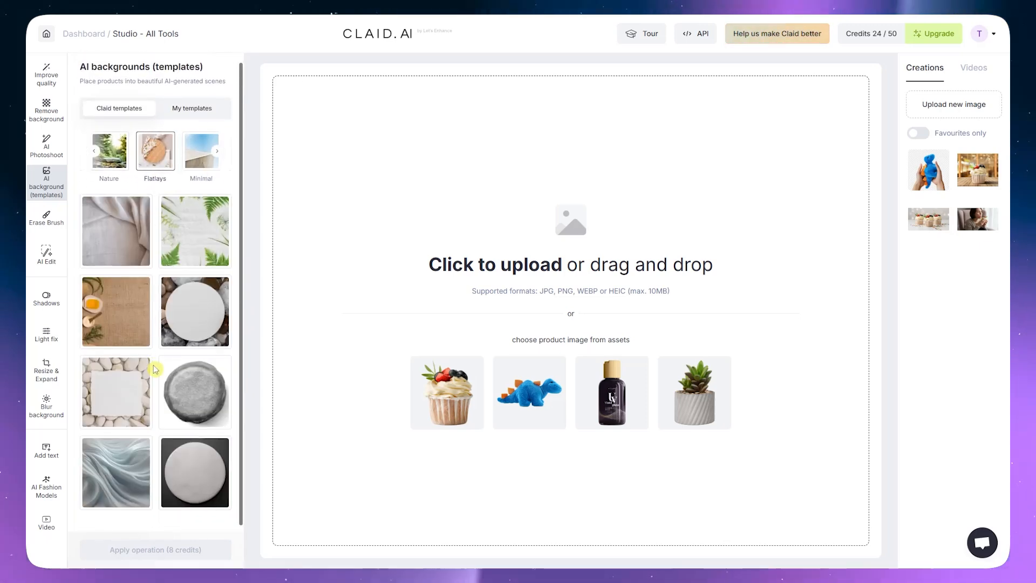
click(216, 151)
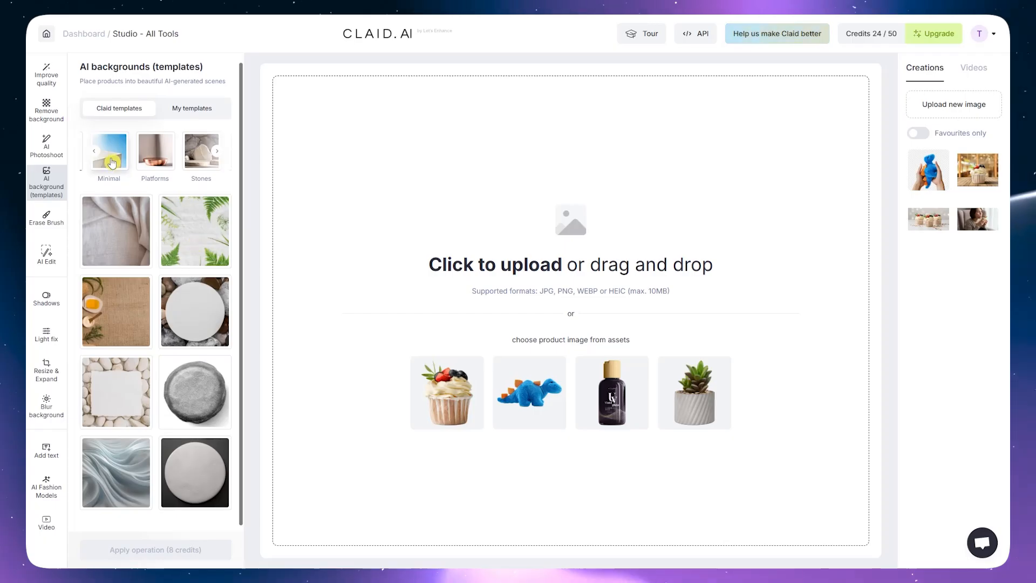
click(96, 154)
click(95, 155)
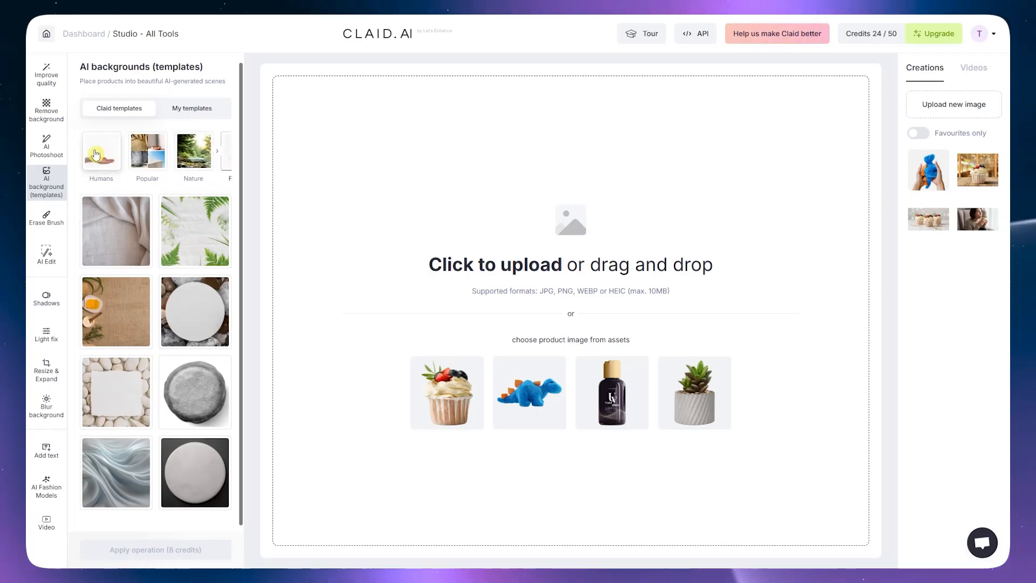
Choose the Humans template of the smiling curly-haired woman with an open palm, using generation model v2 and Medium creativity level
click(104, 149)
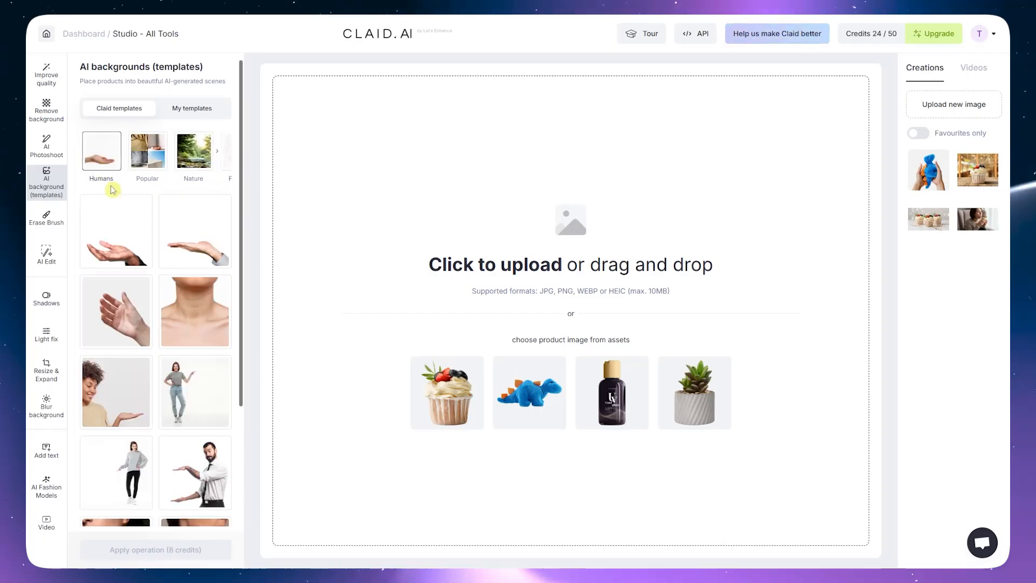
click(125, 384)
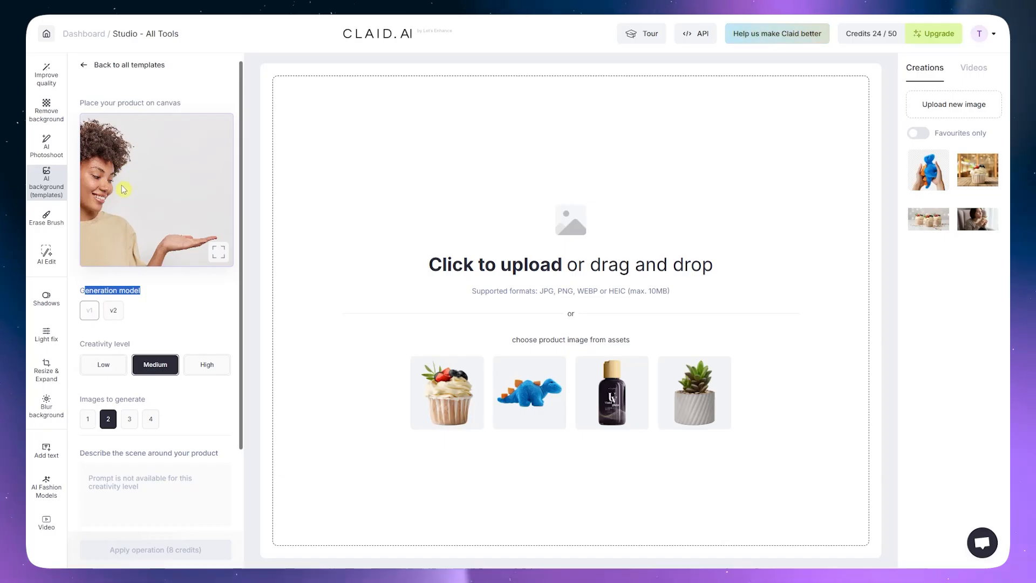
click(111, 315)
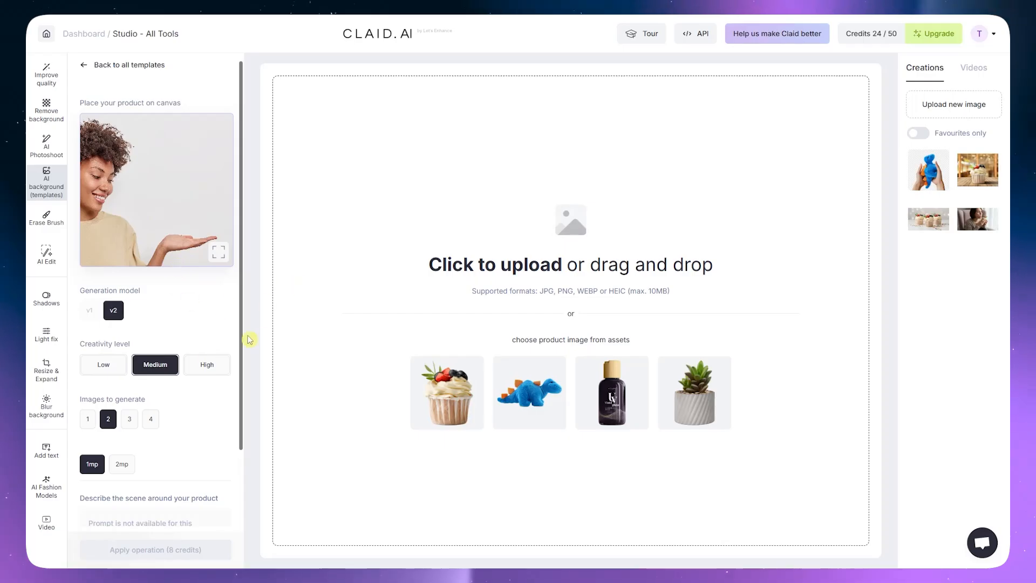
click(210, 370)
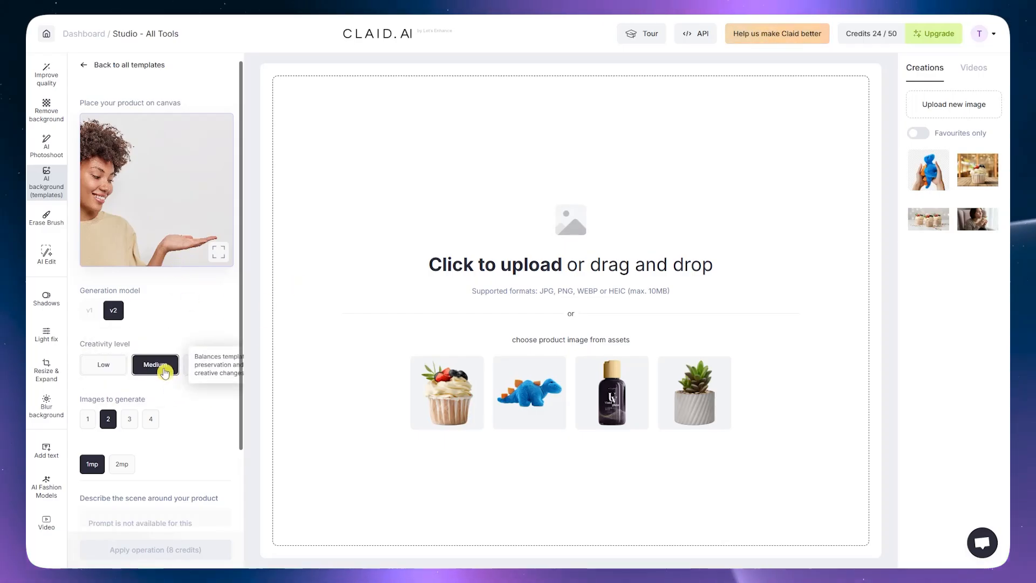
scroll(164, 372, down, 3)
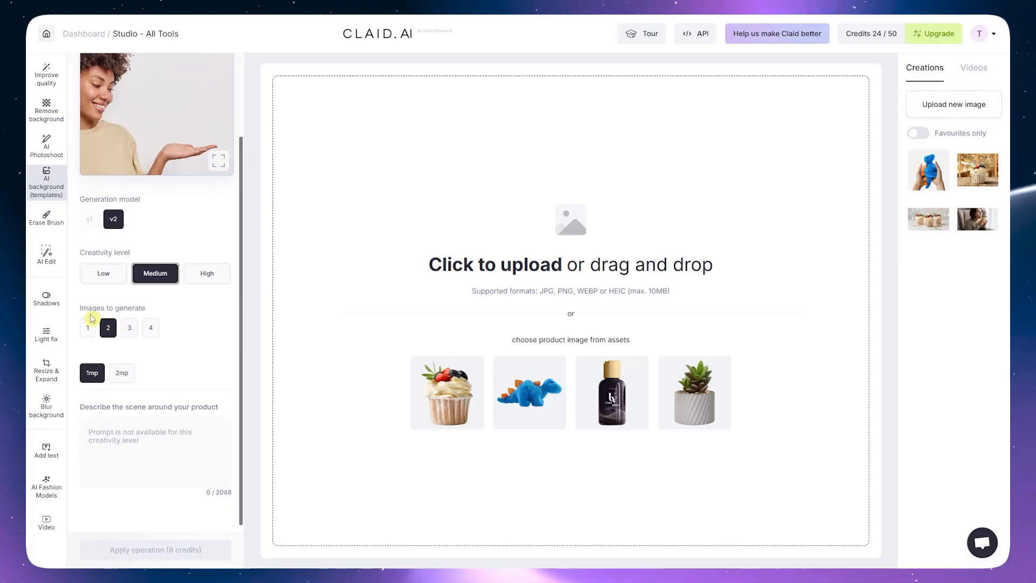
Set the woman-with-open-palm template to generate 1 image at 2mp
click(87, 328)
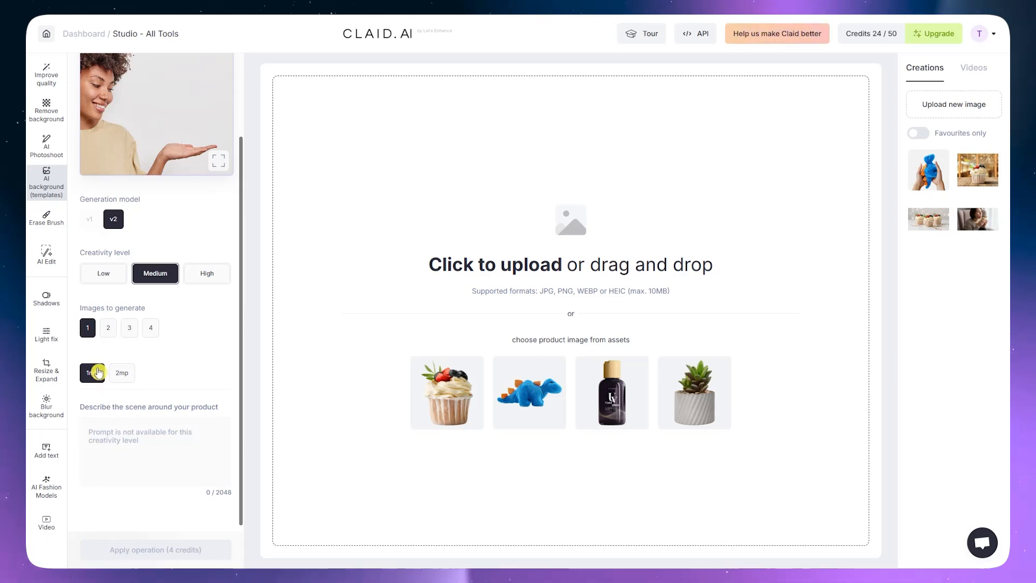
click(121, 374)
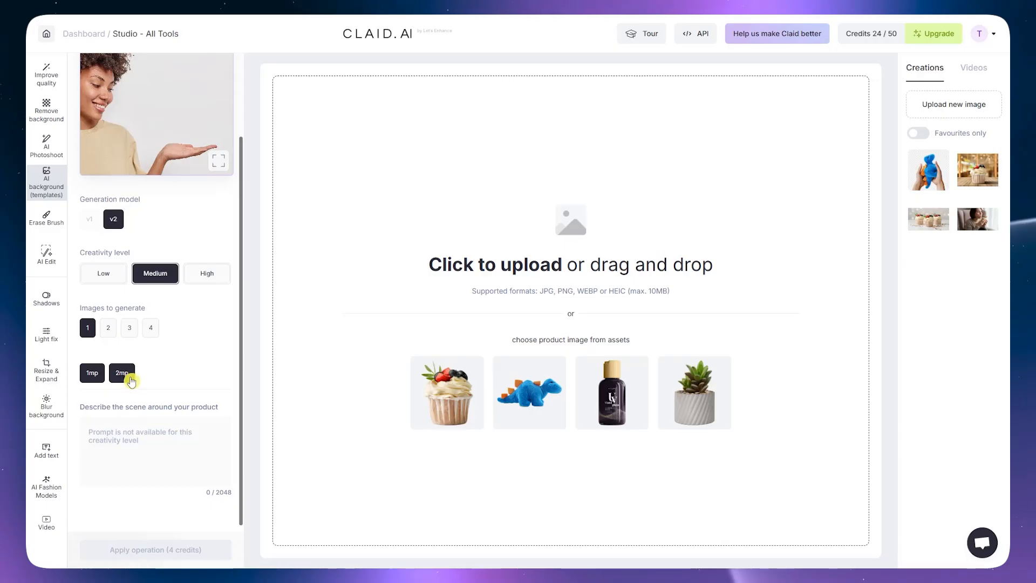
click(129, 375)
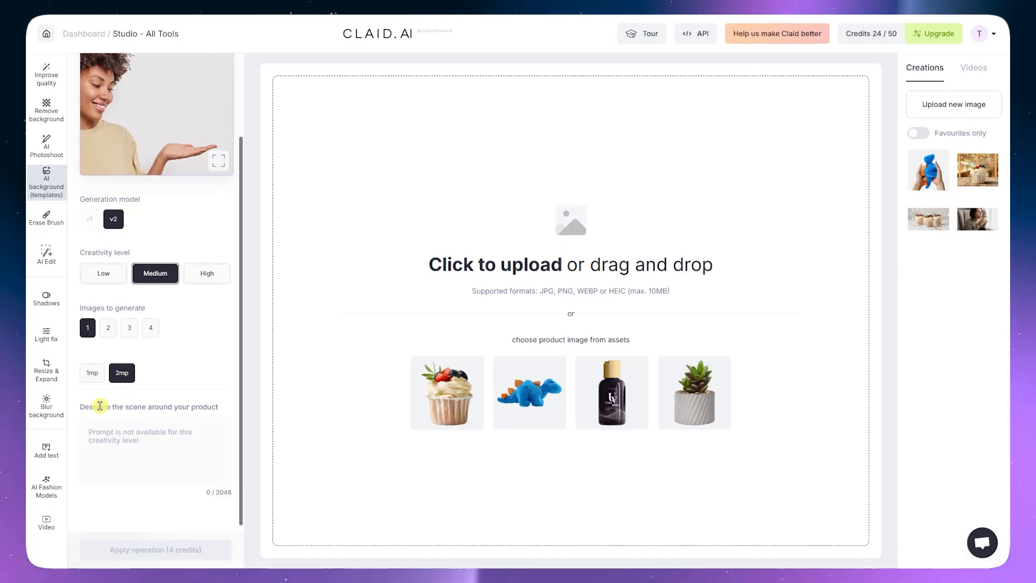
click(172, 441)
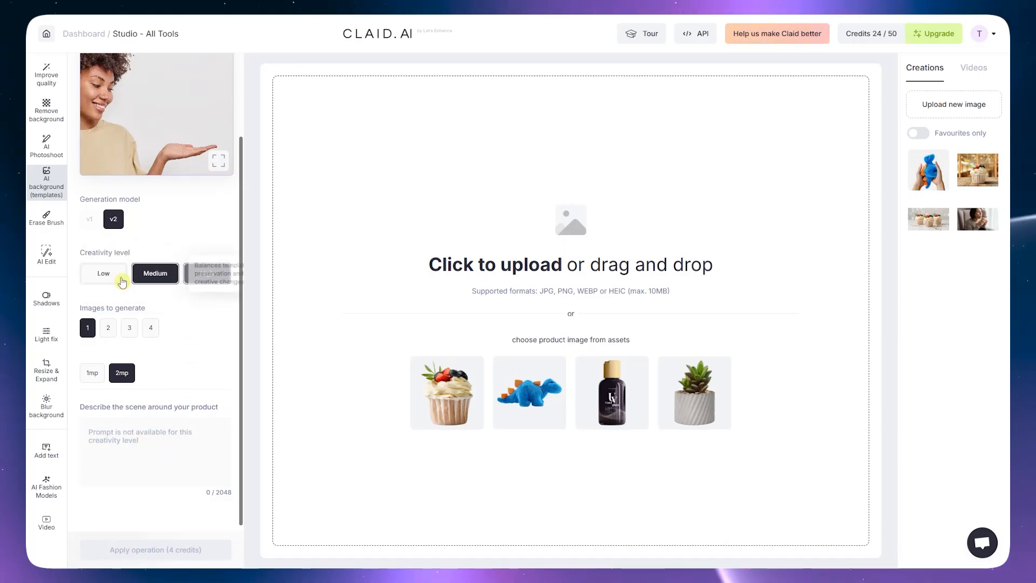
Try the Low and High creativity levels and set the creativity level back to Medium
click(104, 273)
click(204, 273)
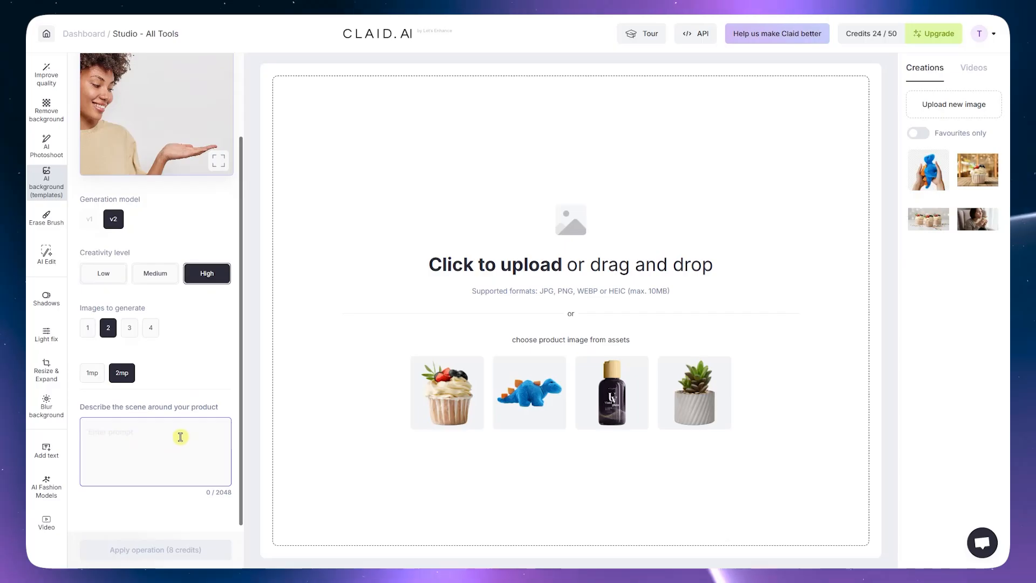
double_click(164, 280)
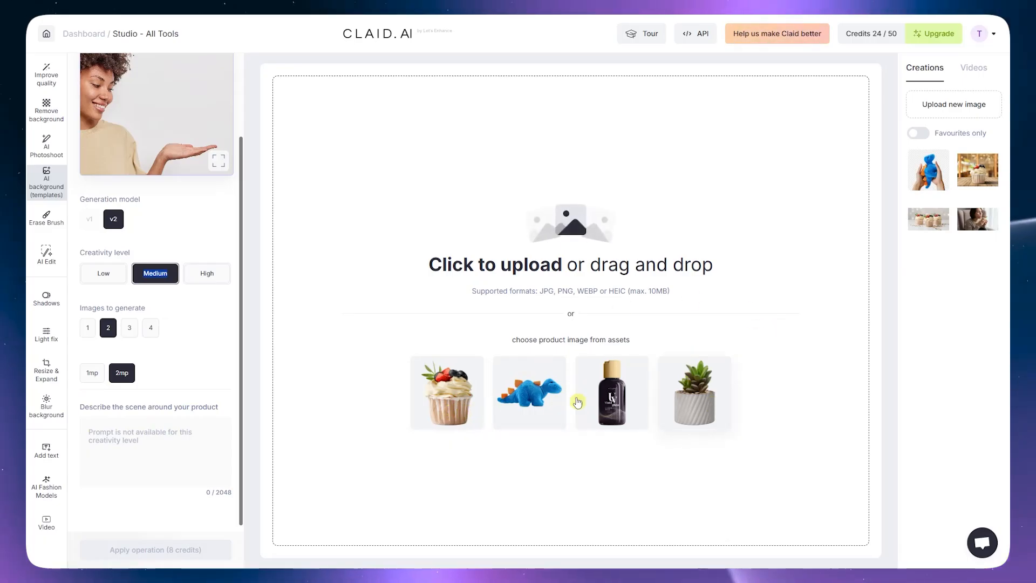
Choose the cupcake from the sample assets as the product and position it on the woman's open palm
click(455, 396)
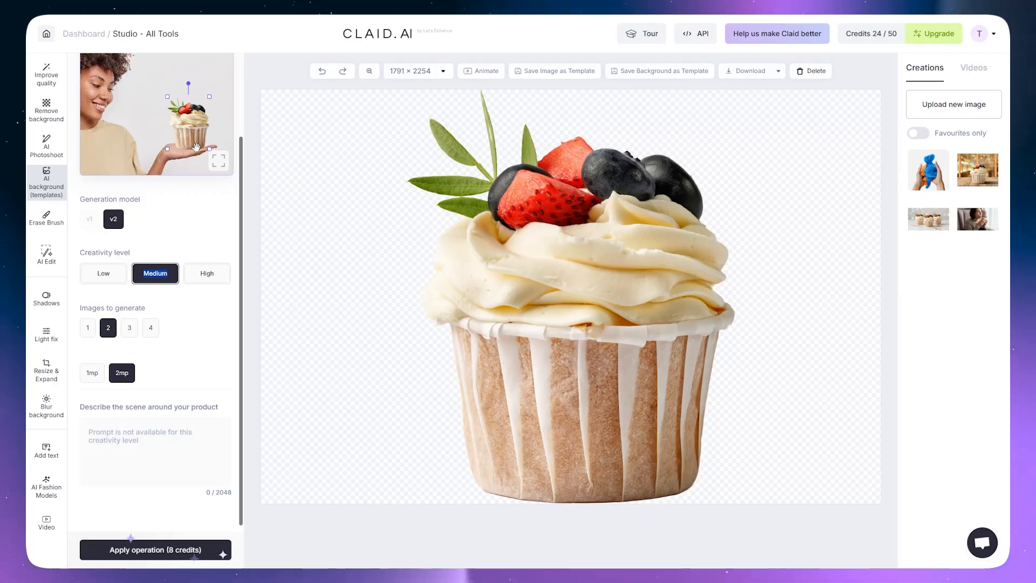
scroll(196, 147, up, 2)
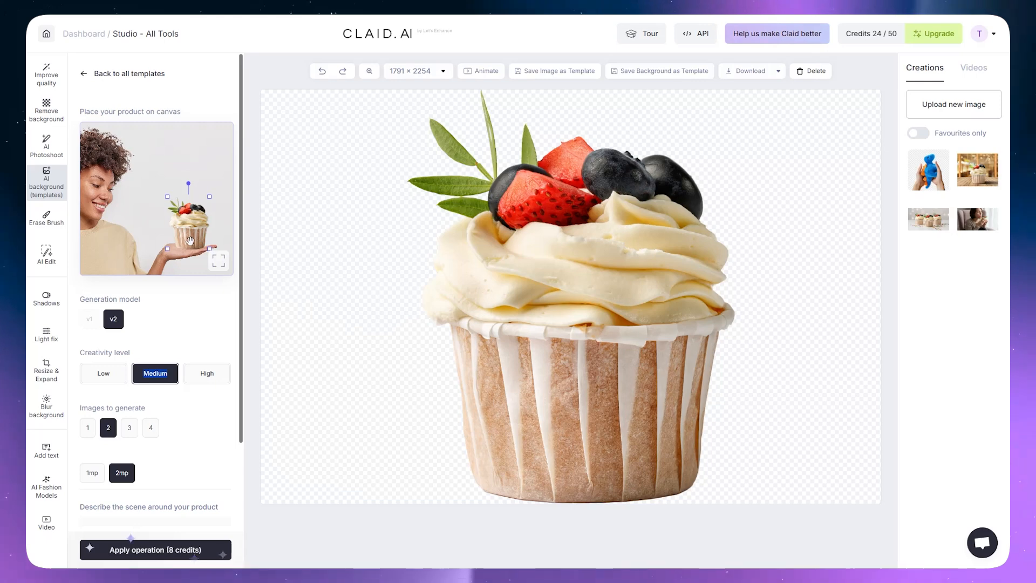
drag(190, 240, 184, 220)
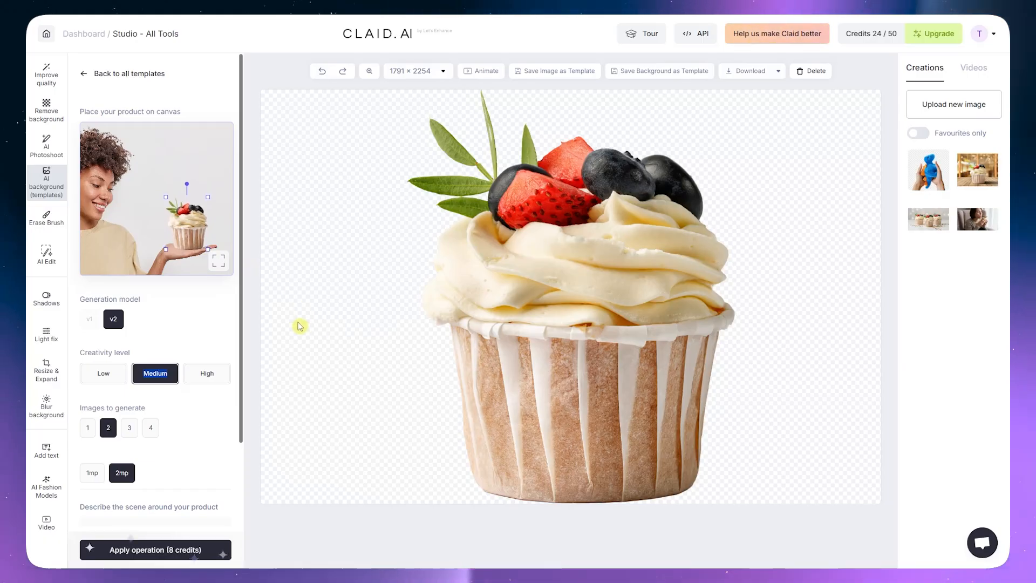
Generate 2 images of the cupcake on the woman's palm and open the second result
scroll(197, 282, down, 3)
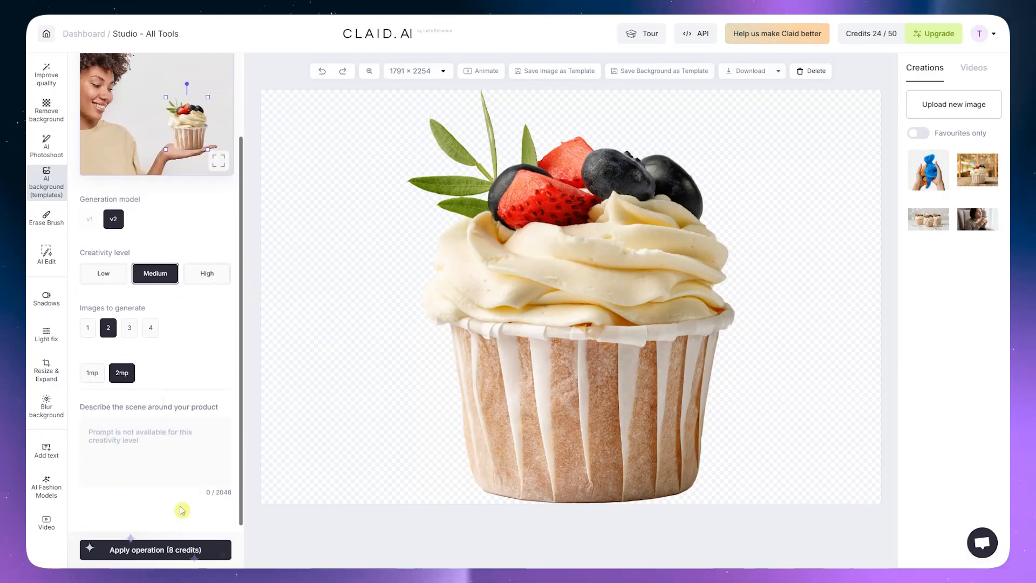
click(179, 549)
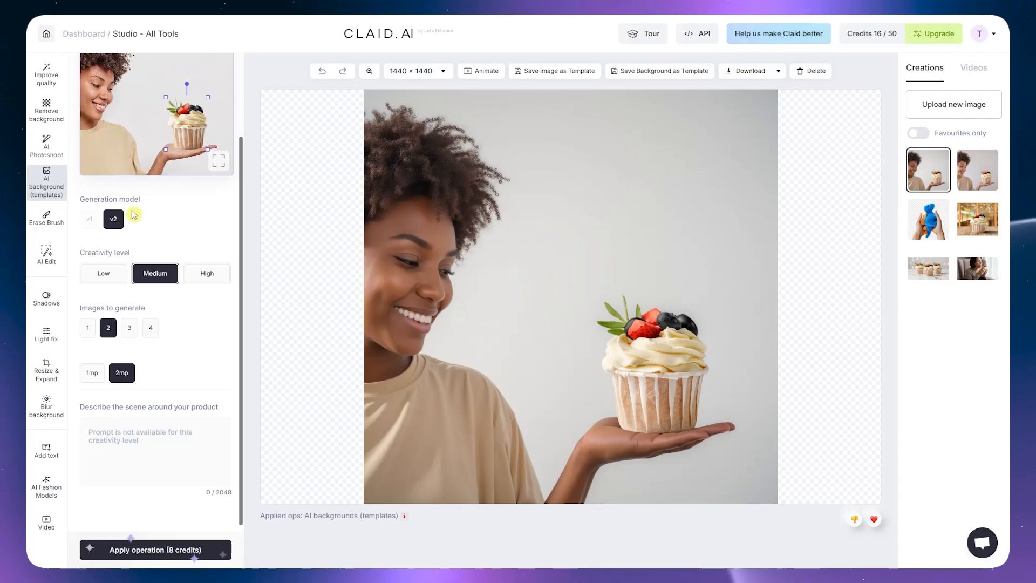
scroll(242, 172, up, 3)
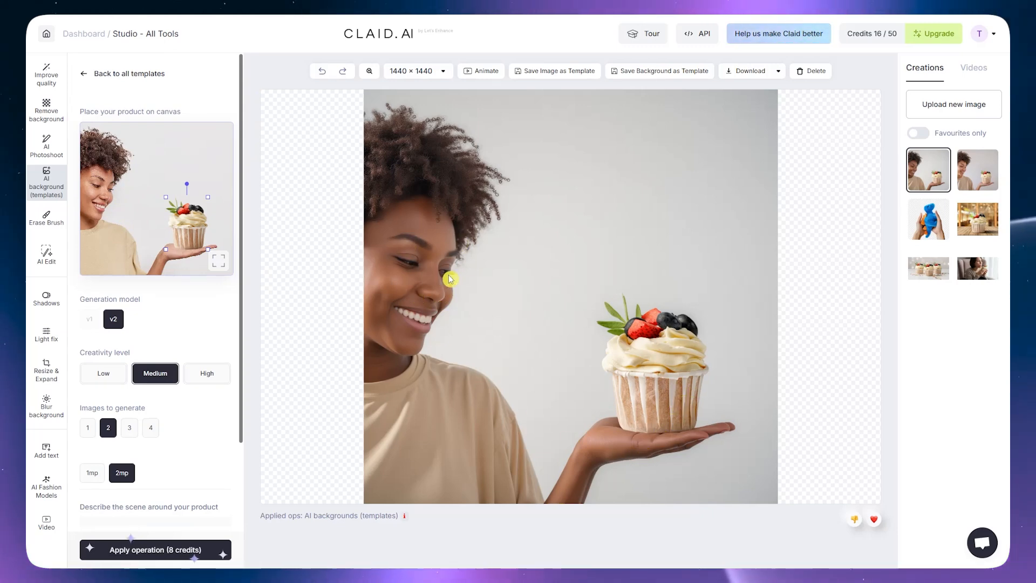
click(964, 178)
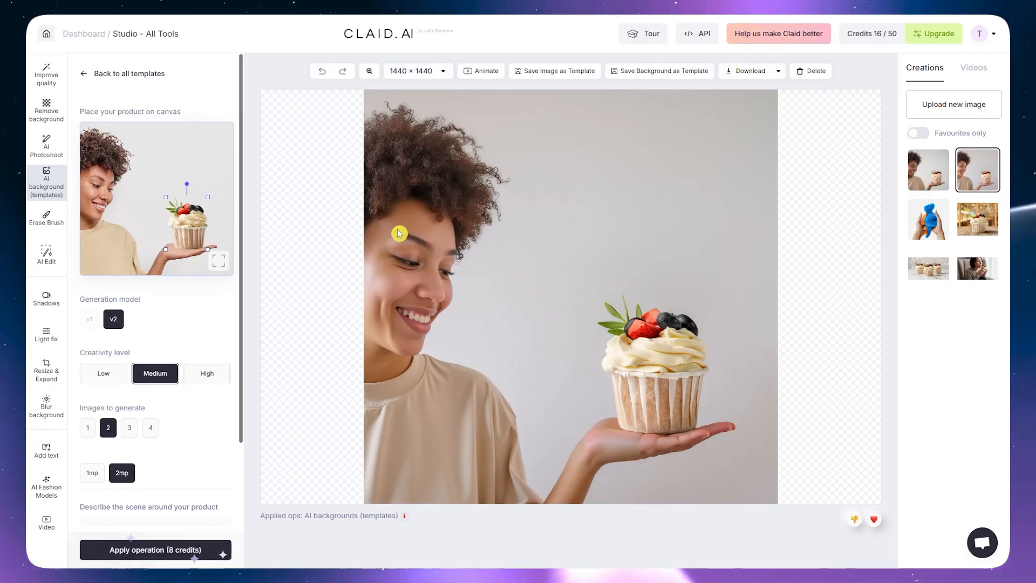
Return to all templates and choose the two hands holding a smartphone from My templates
click(86, 74)
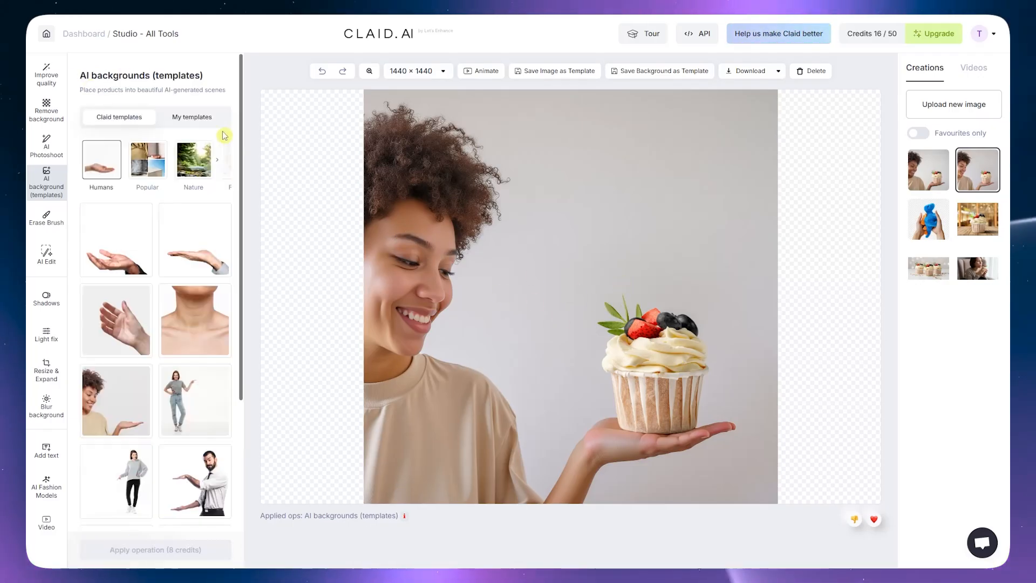
click(189, 120)
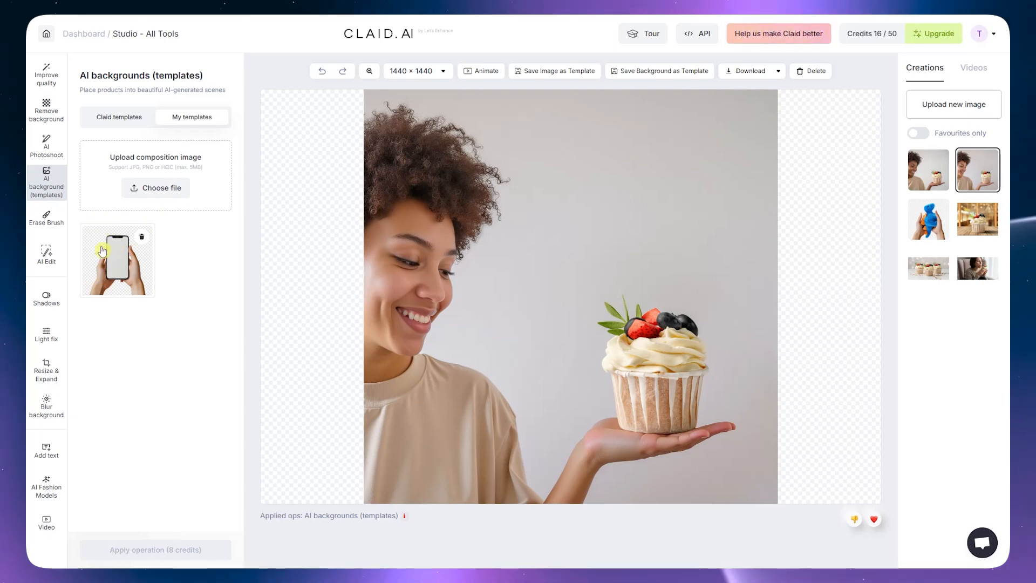
click(165, 191)
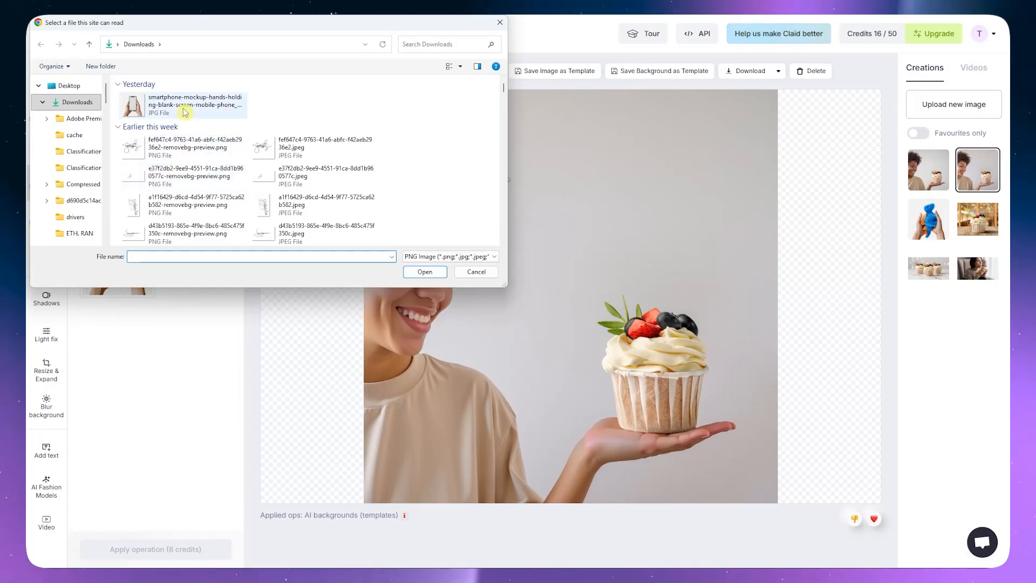
click(499, 23)
click(114, 259)
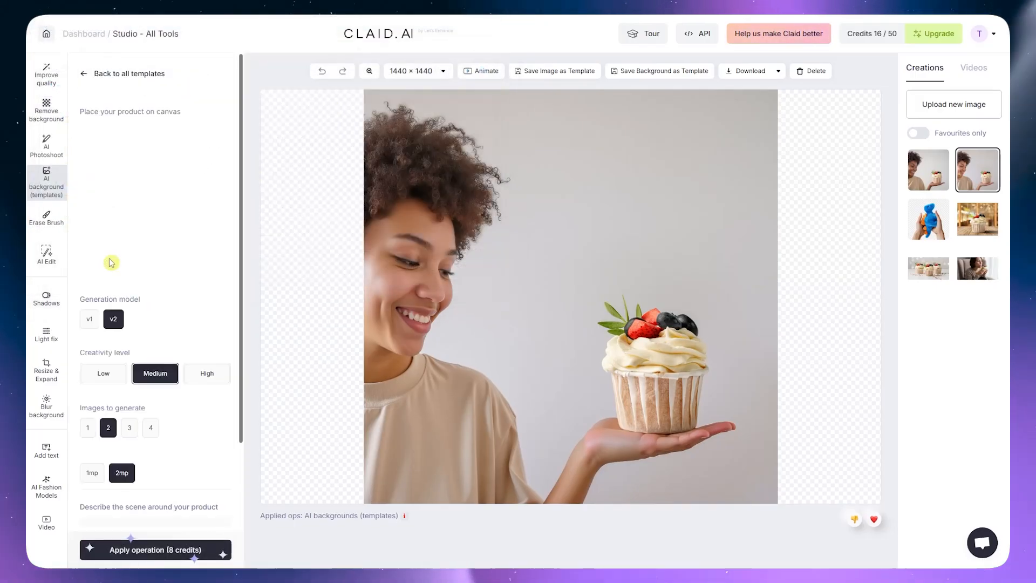
Choose the dark cosmetic bottle from the sample assets as the product and shrink it to fit inside the phone screen
click(955, 111)
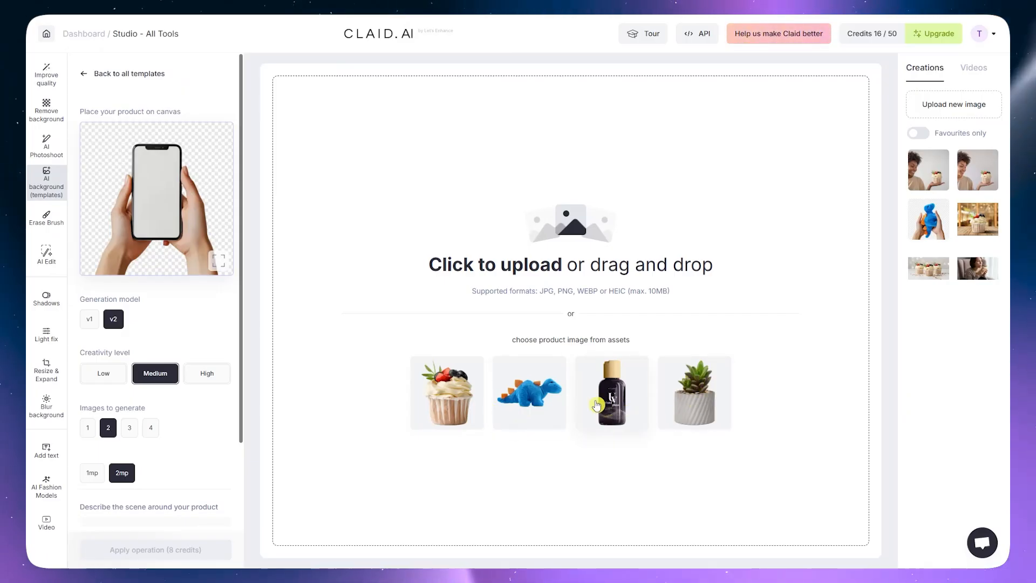
click(610, 404)
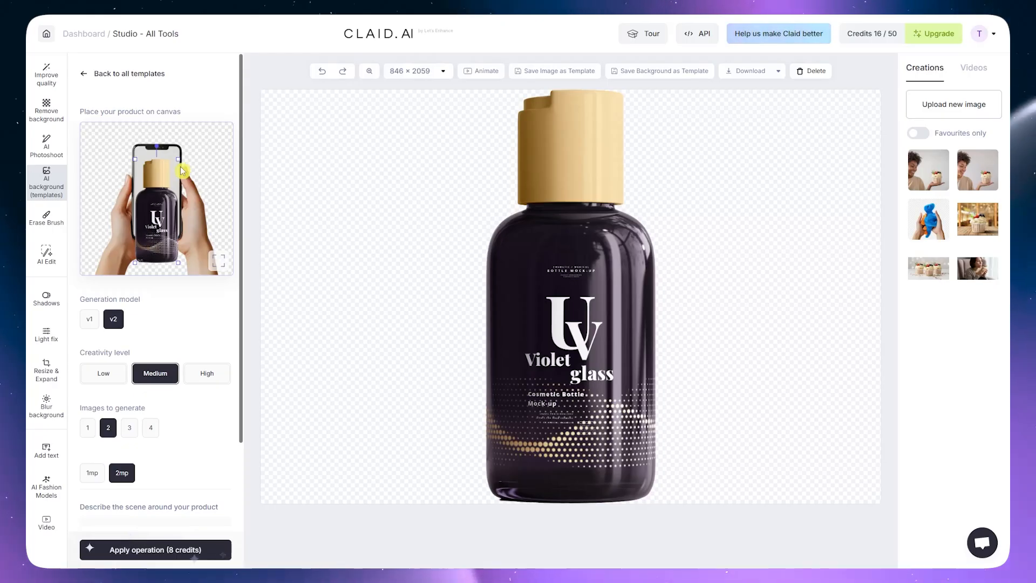
drag(178, 159, 168, 185)
drag(151, 244, 159, 197)
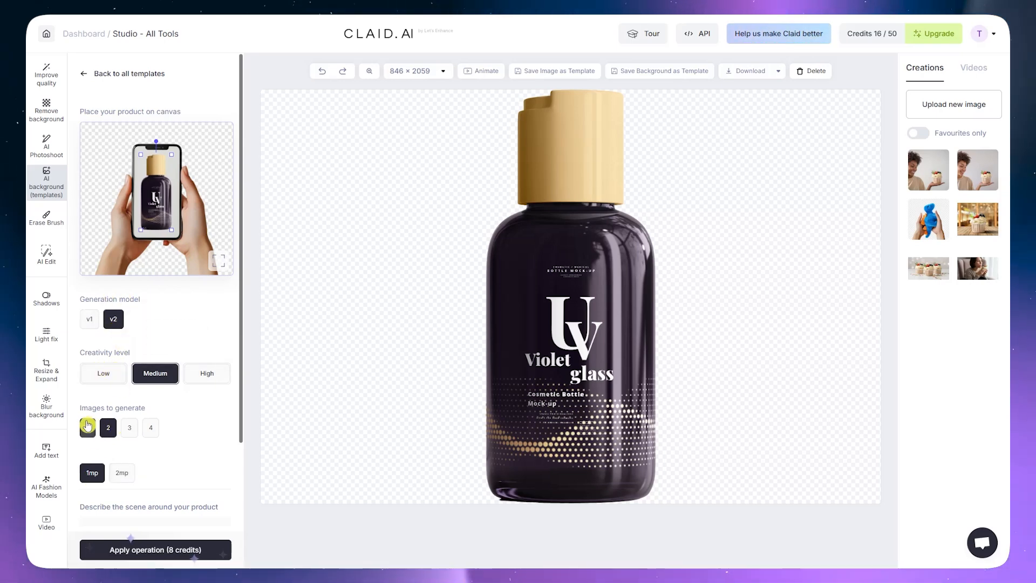
Generate 1 image of the bottle on the phone using generation model v1 and Medium creativity level
scroll(107, 481, down, 2)
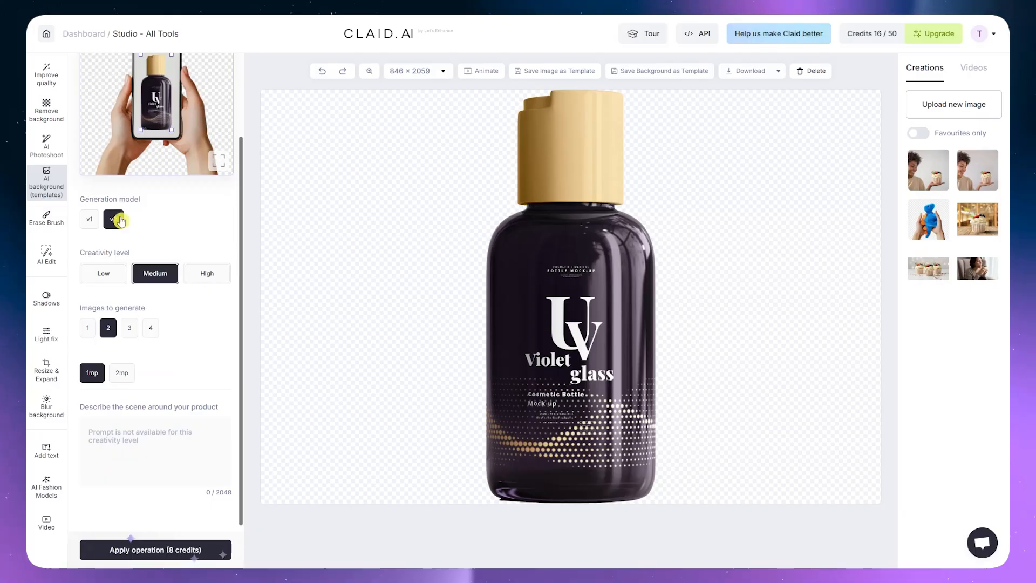
click(89, 220)
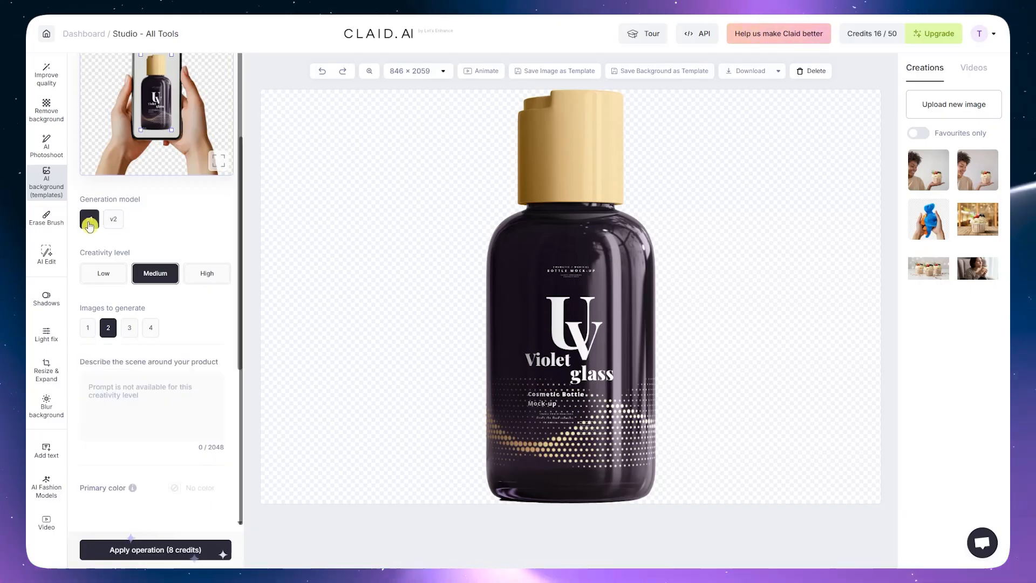
click(108, 277)
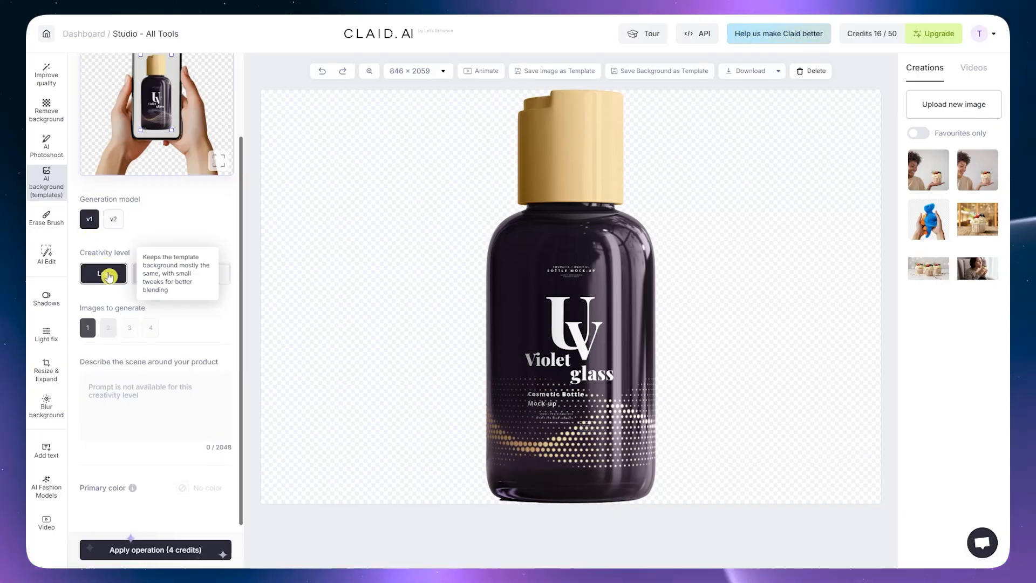
click(138, 276)
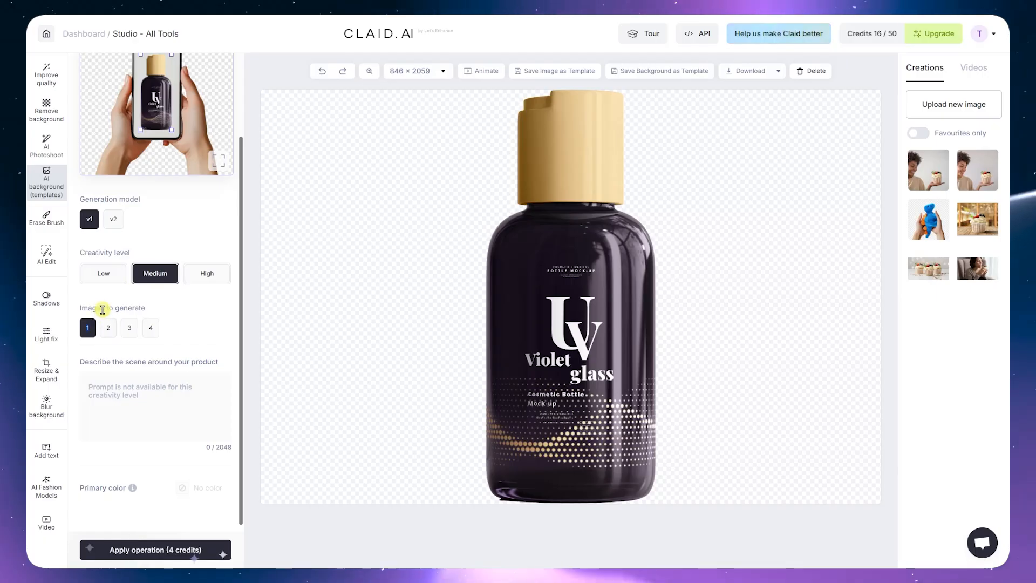
click(143, 550)
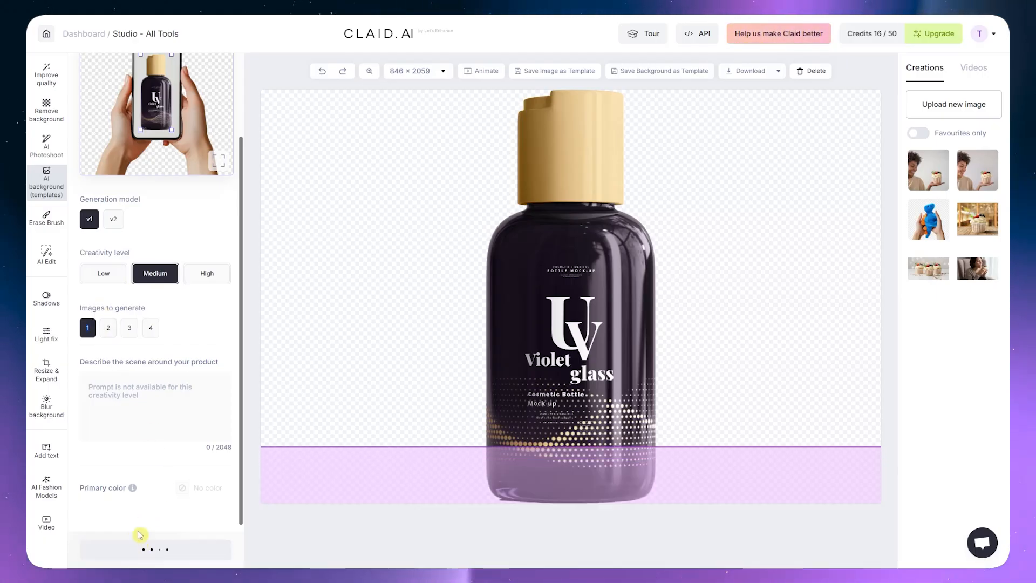
scroll(140, 237, up, 2)
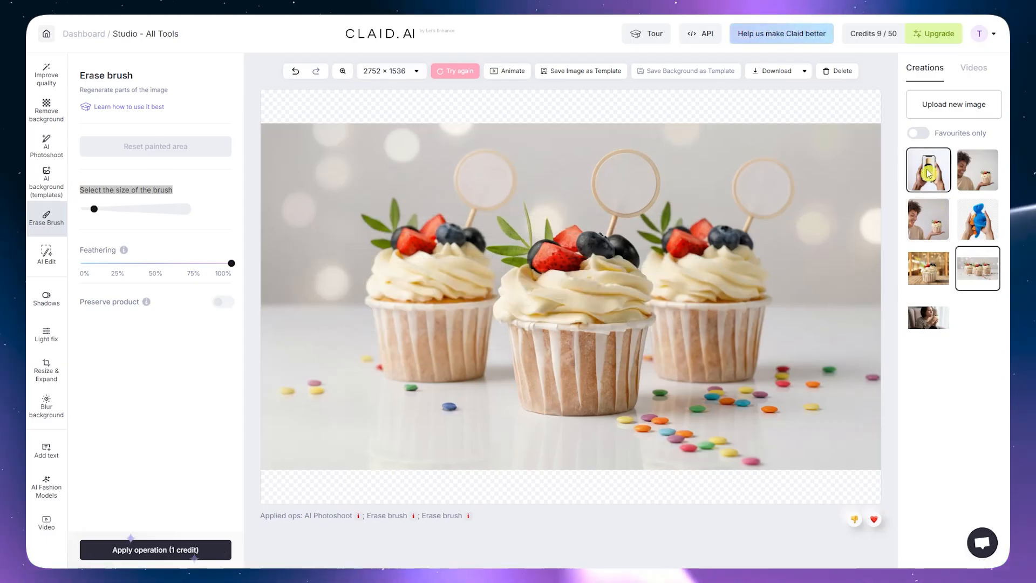
Select the three-cupcake creation for the Erase Brush and make the brush smaller
click(977, 268)
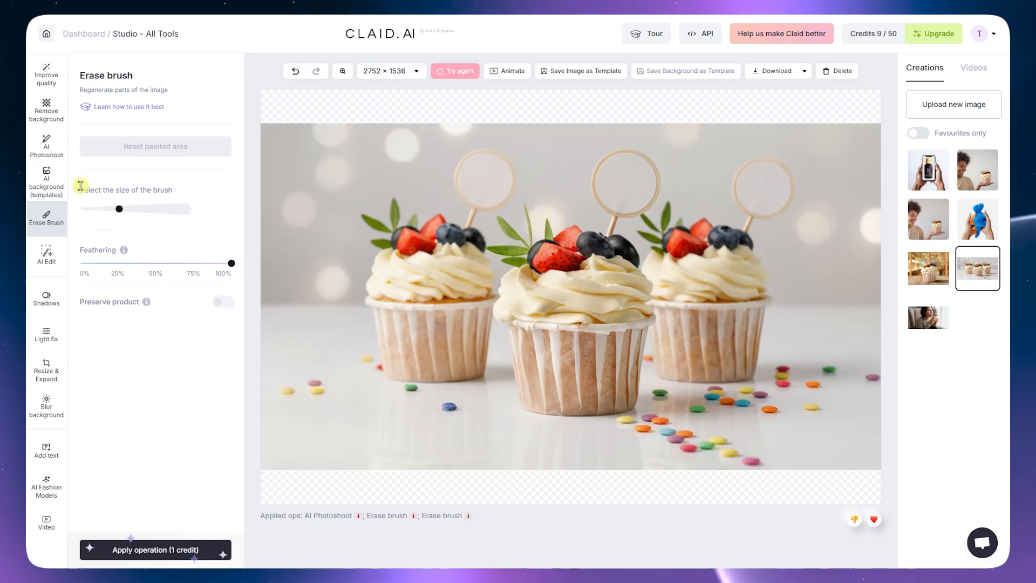
drag(121, 215, 176, 221)
drag(177, 221, 104, 221)
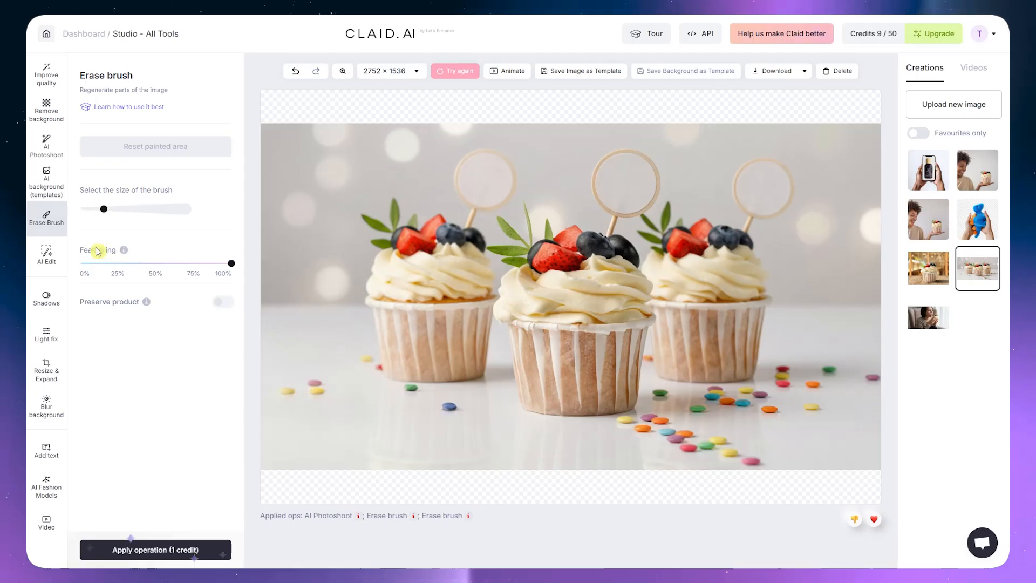
Erase the sprinkles on the table beside and in front of the leftmost cupcake with the Erase Brush at 100% feathering
mouse_move(124, 250)
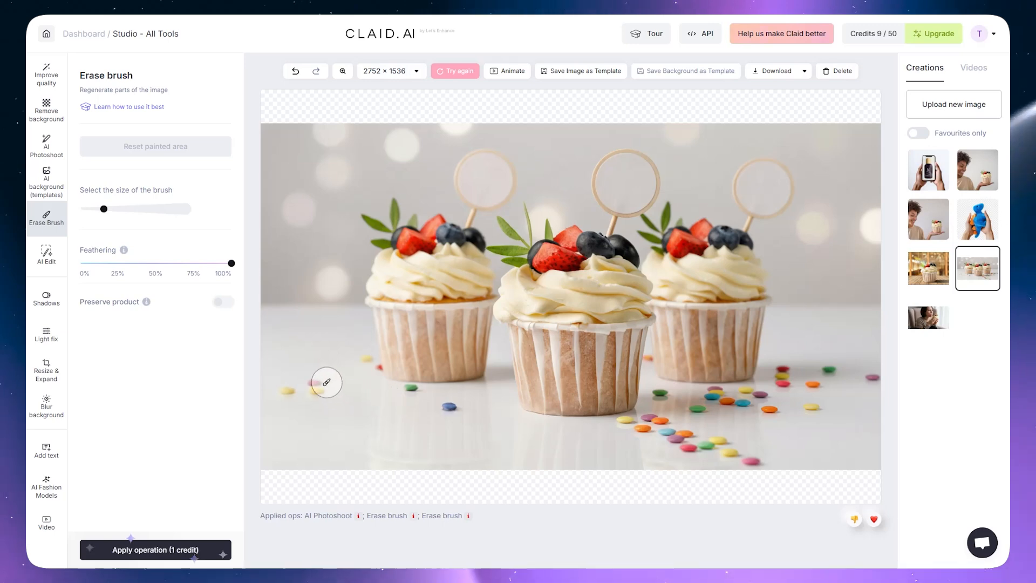
drag(323, 382, 282, 390)
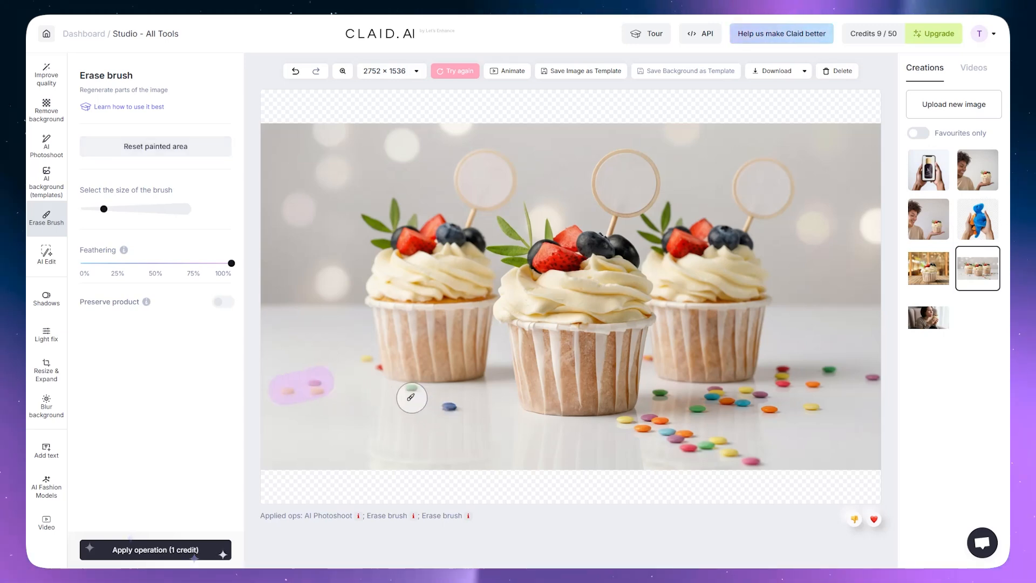
drag(409, 397, 458, 409)
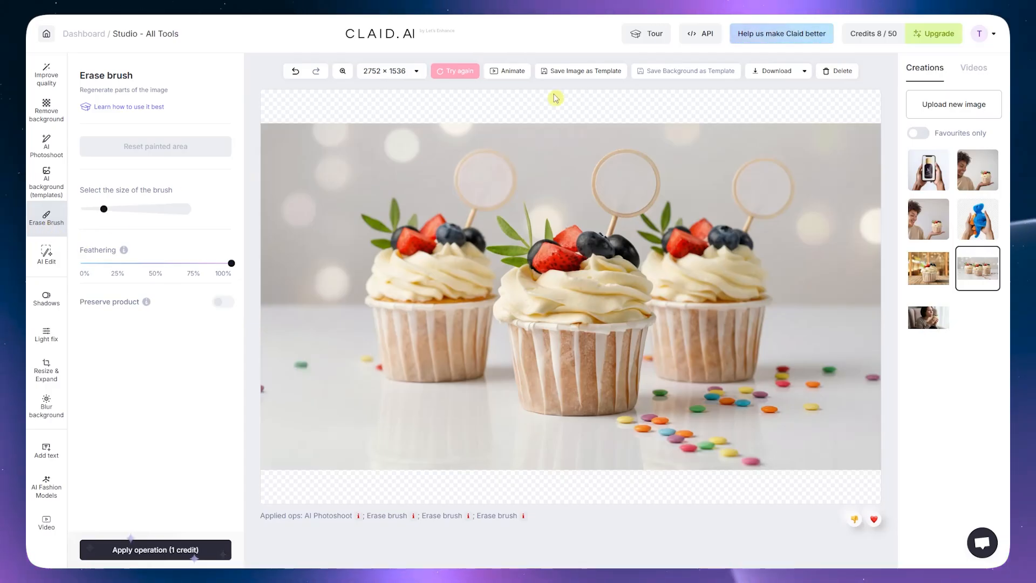
Generate 1 AI Edit version of the three-cupcake image with the prompt "Change the icing color of the muffin to color red"
click(46, 253)
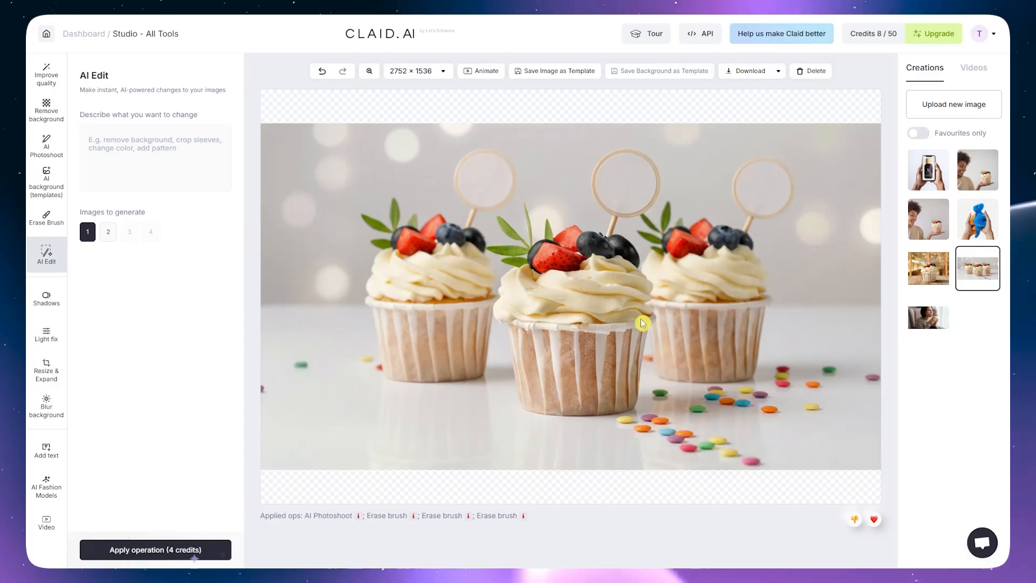
click(119, 140)
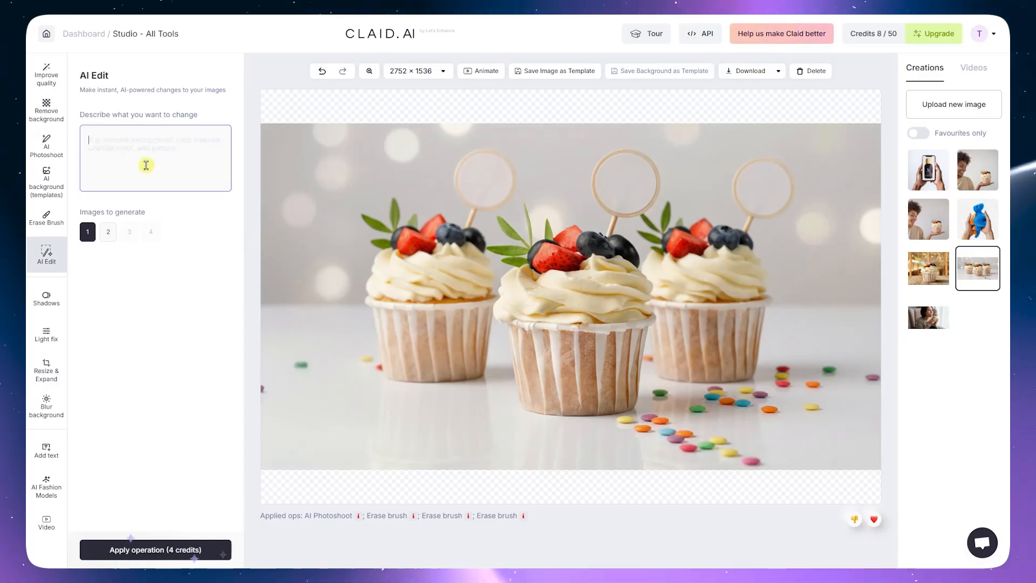
click(748, 251)
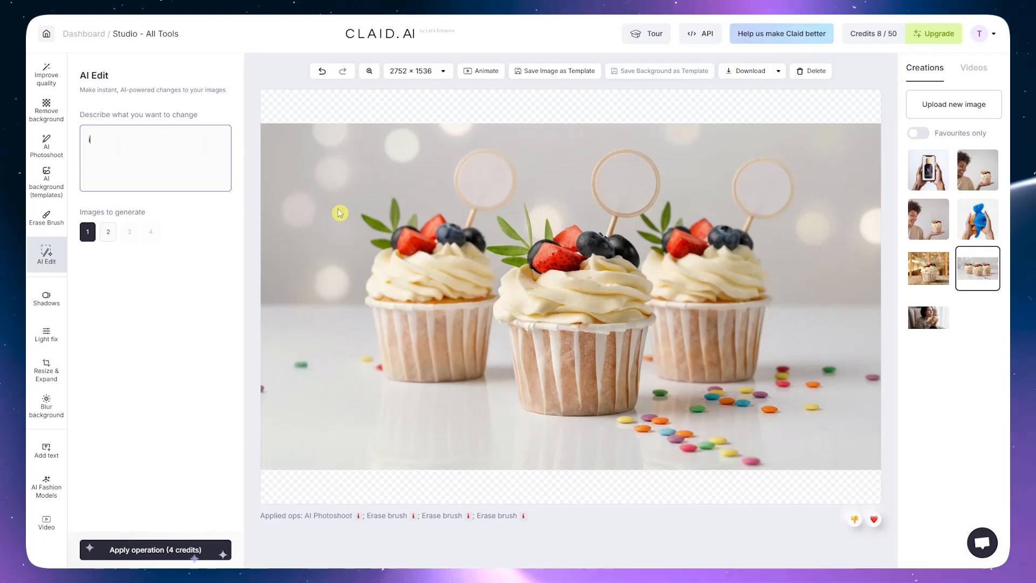
text(C)
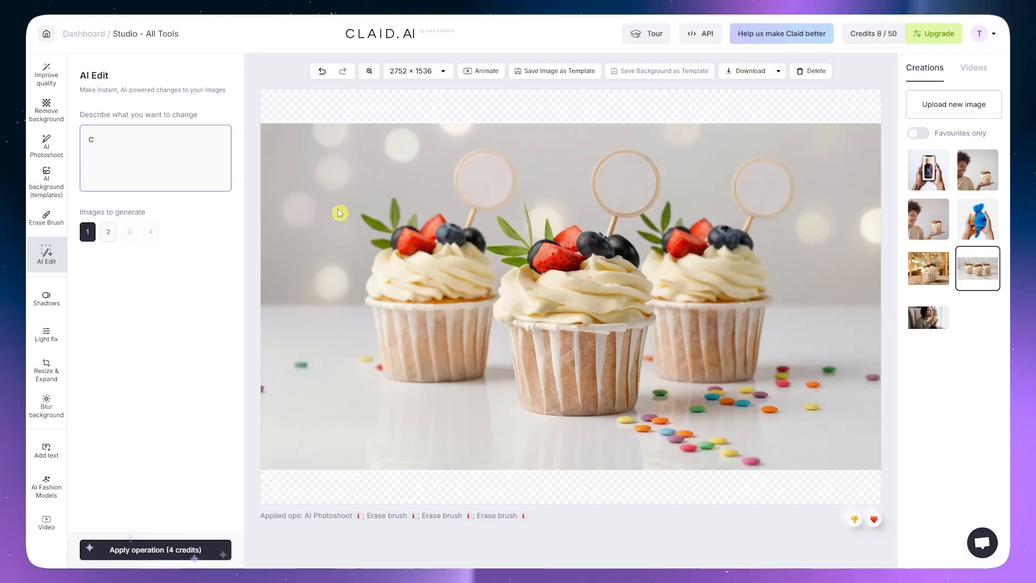
text(hange the ic)
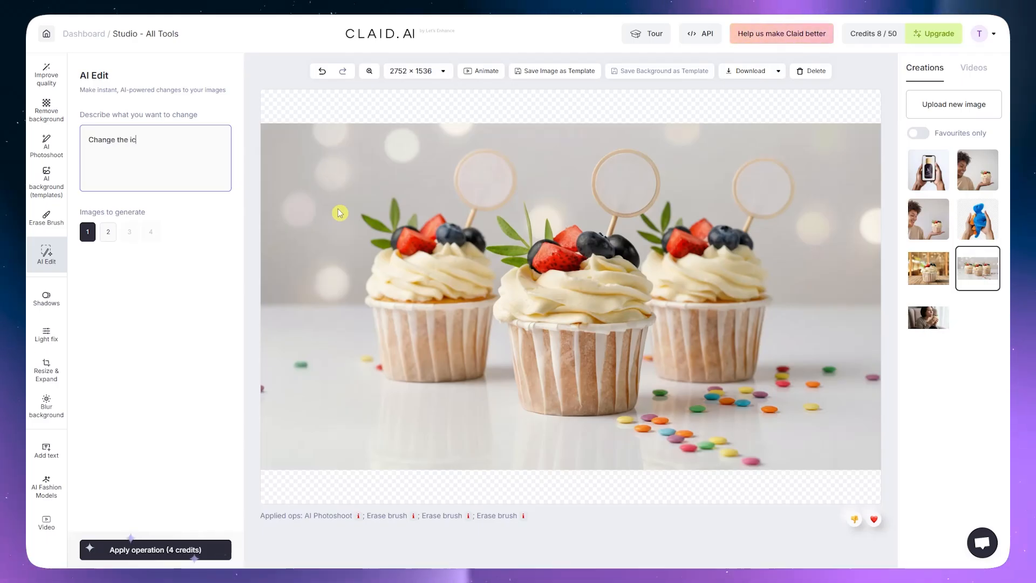
text(ing color of t)
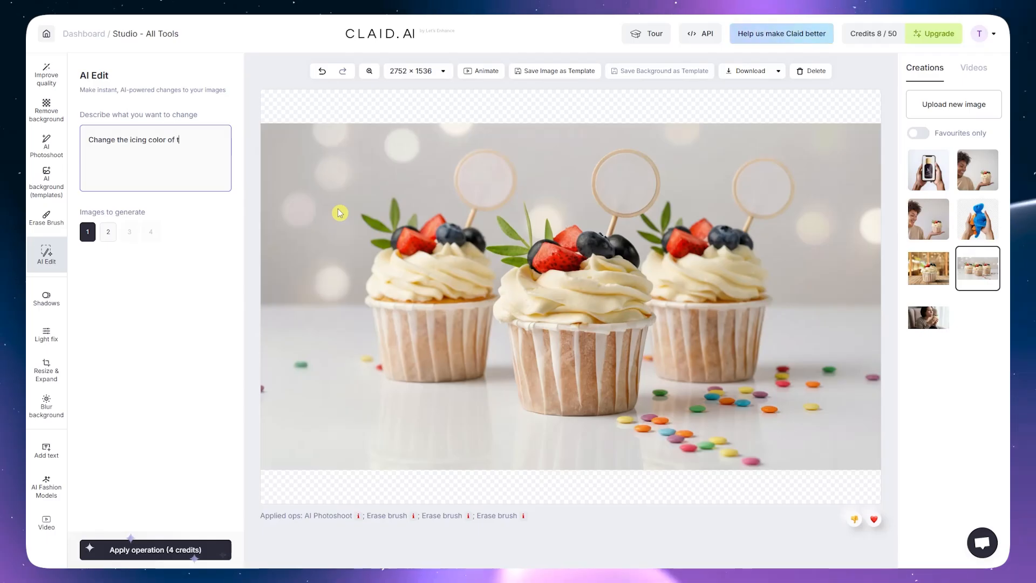
text(he muffin)
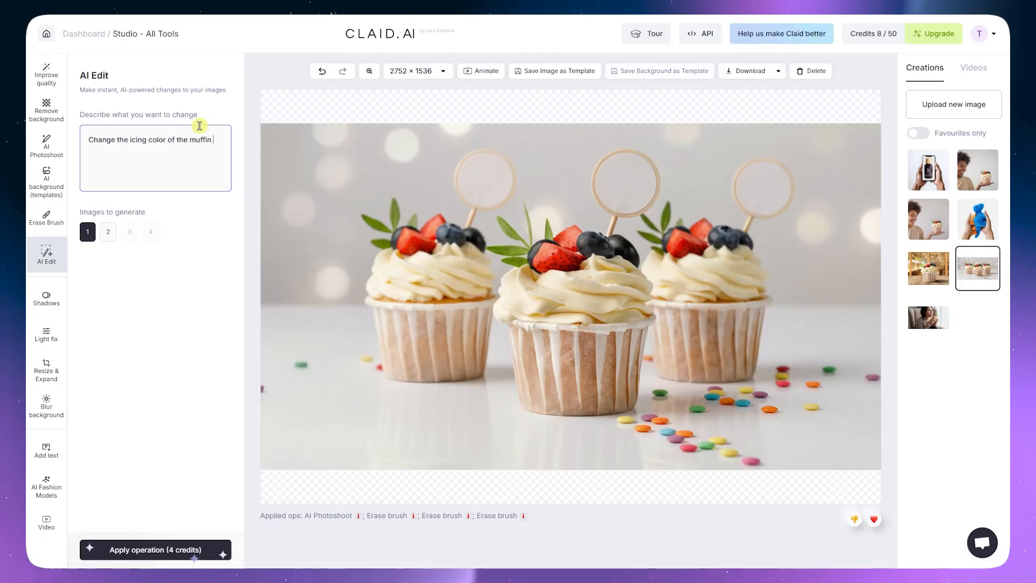
text(red)
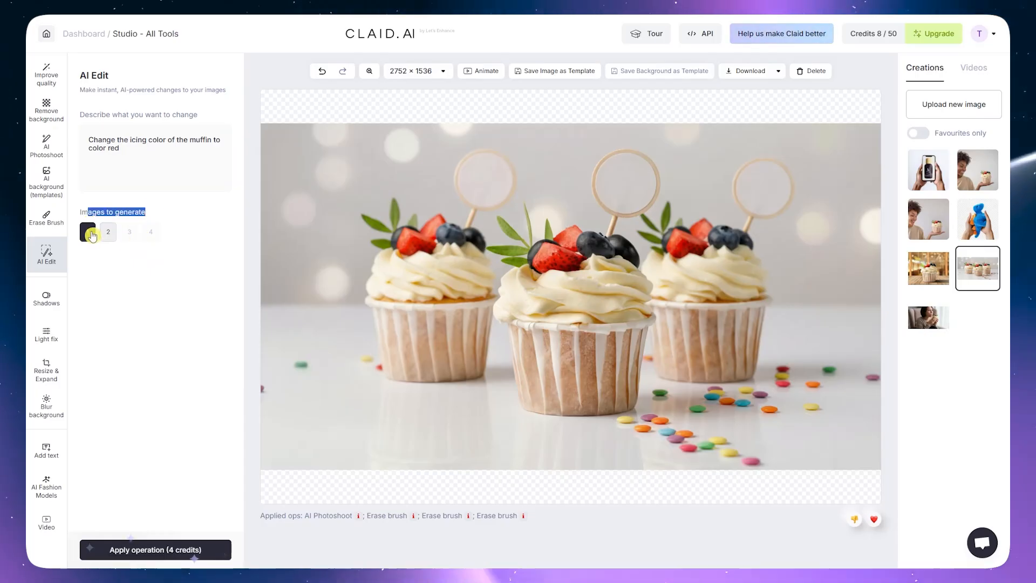
click(89, 235)
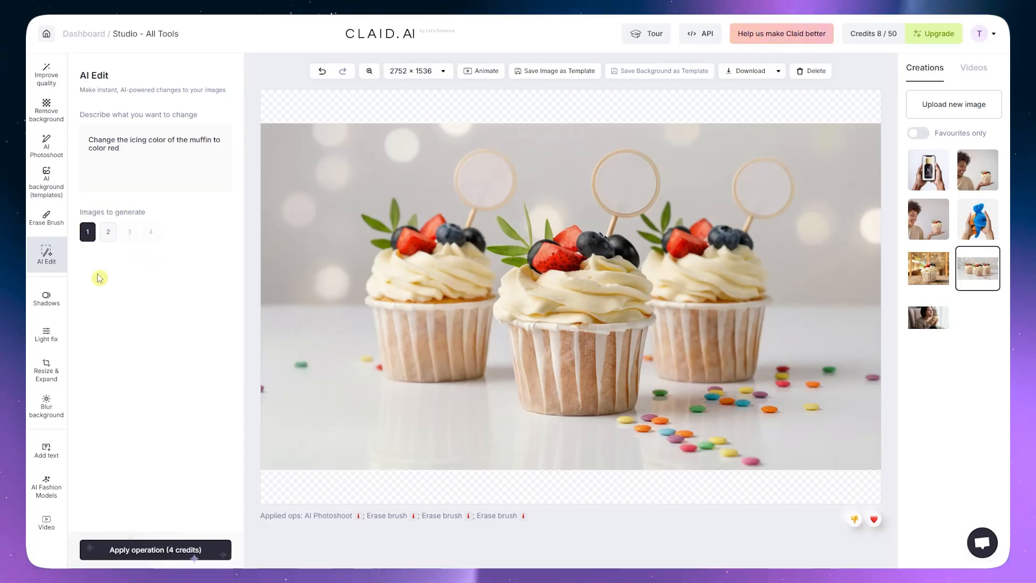
click(149, 553)
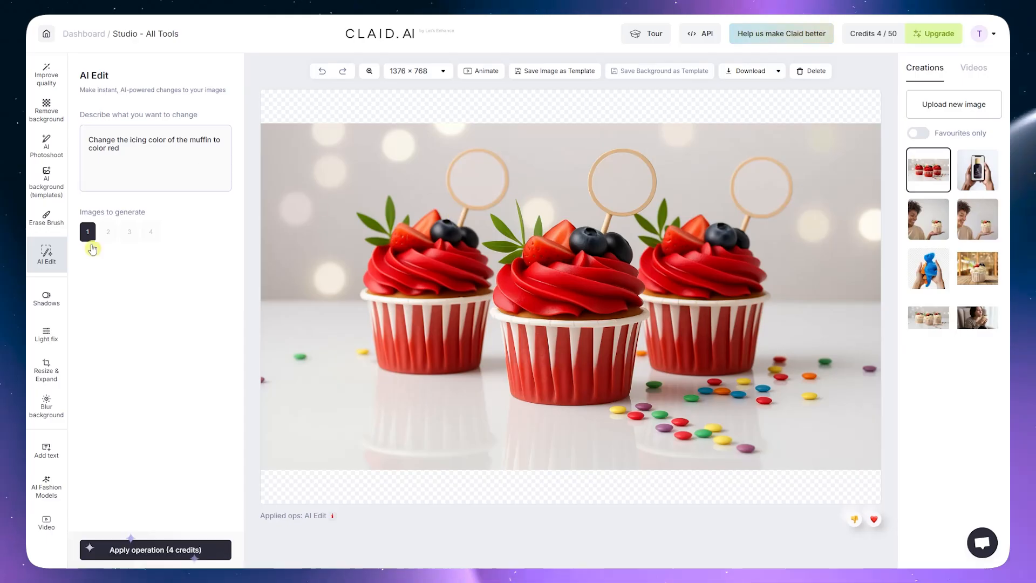
double_click(136, 139)
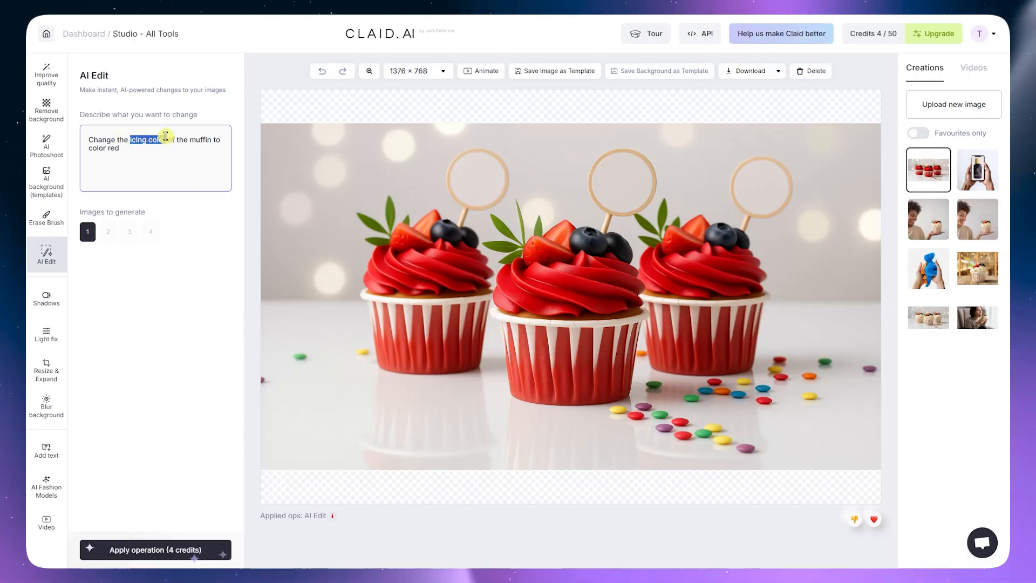
click(165, 140)
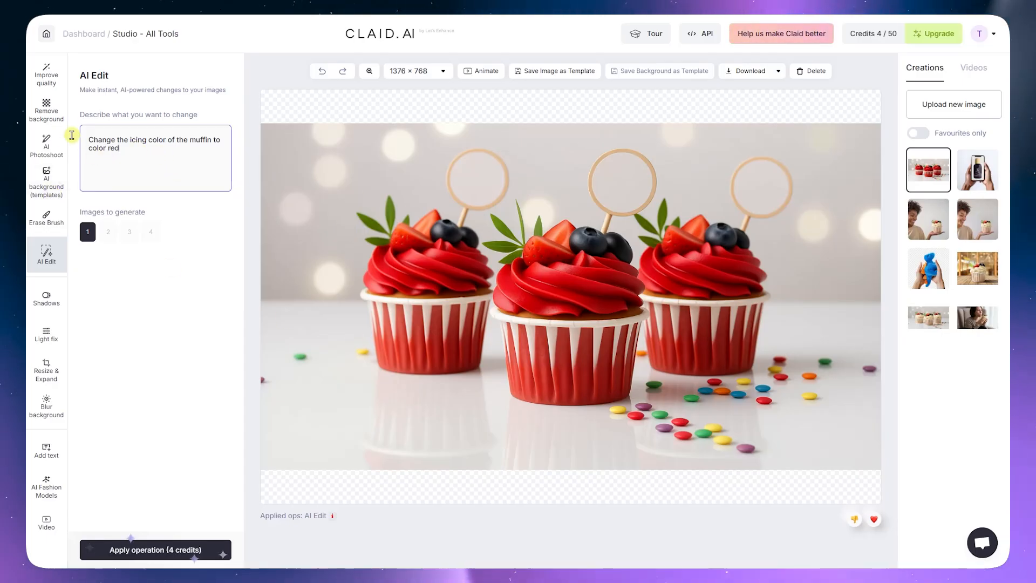
key(ctrl+a)
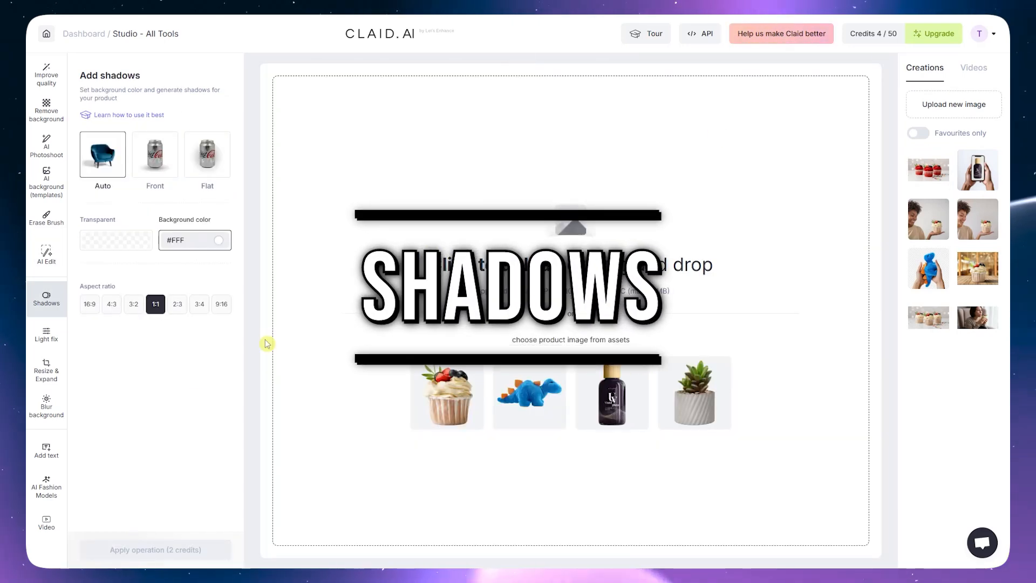
Choose the dark cosmetic bottle from the sample assets for the Shadows tool and give it the Flat shadow style
click(43, 298)
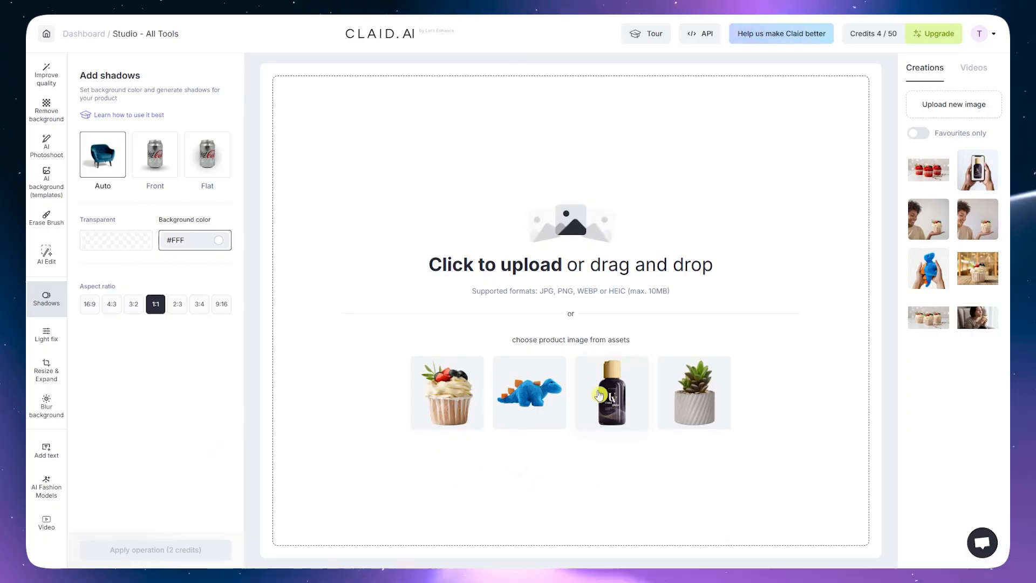
click(614, 395)
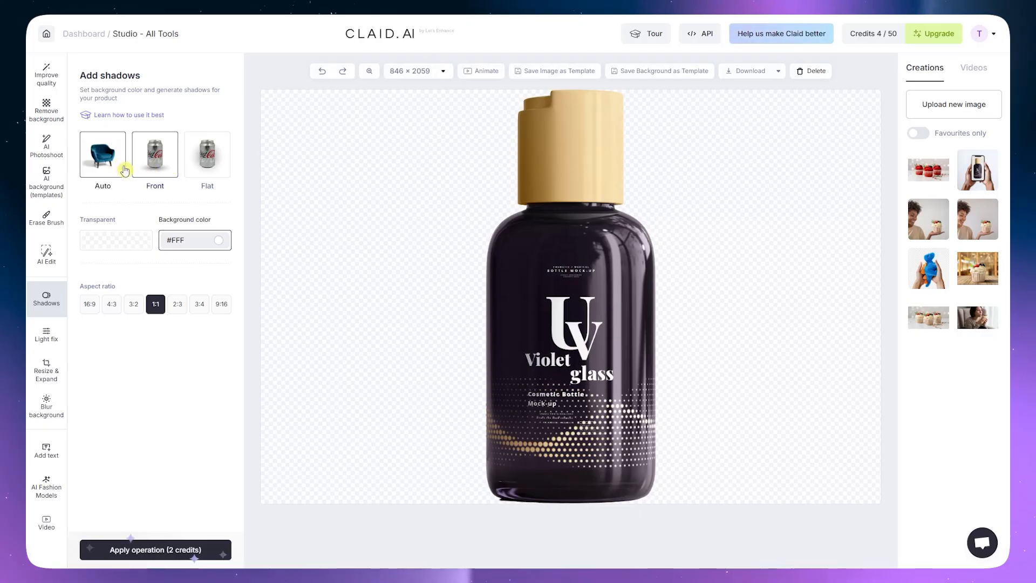
click(155, 155)
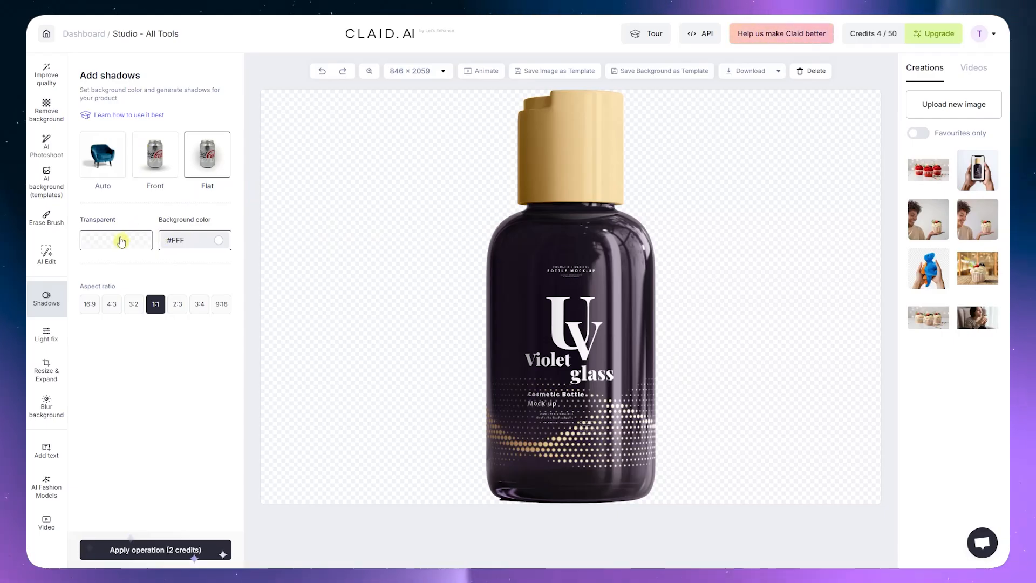
Apply the bottle's shadow on an amber #EFB20A background at a 16:9 aspect ratio
click(215, 244)
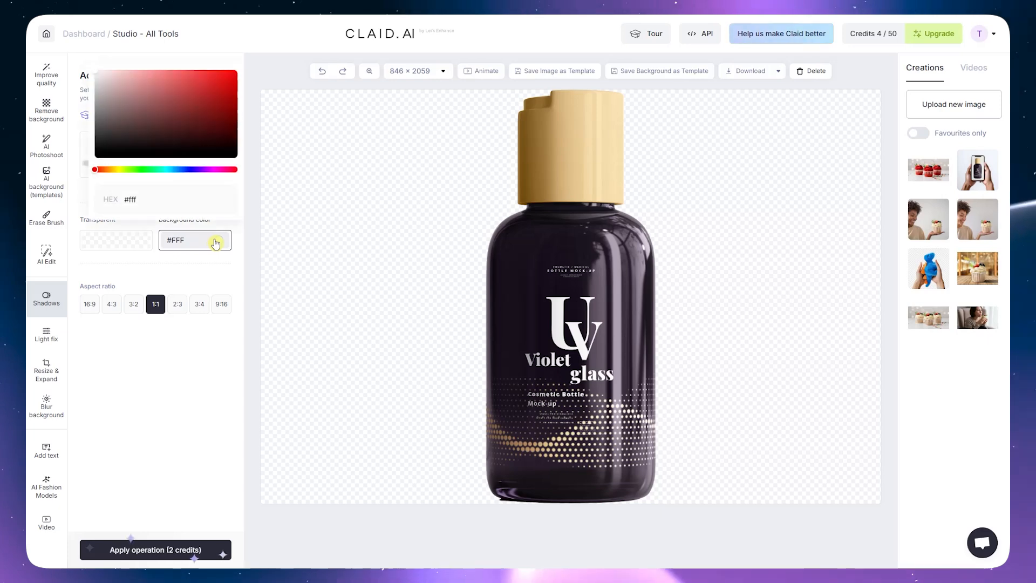
click(120, 169)
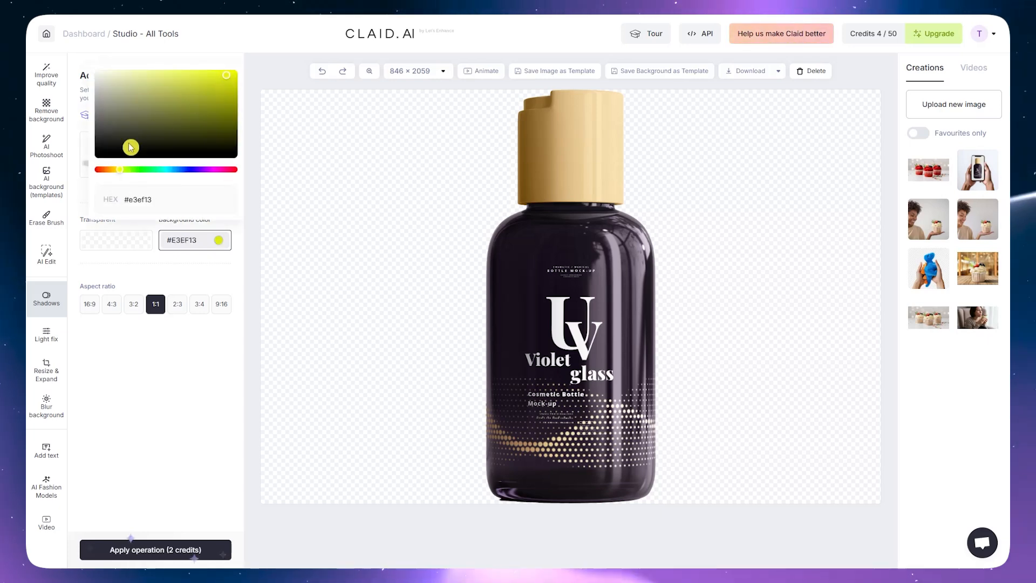
click(112, 169)
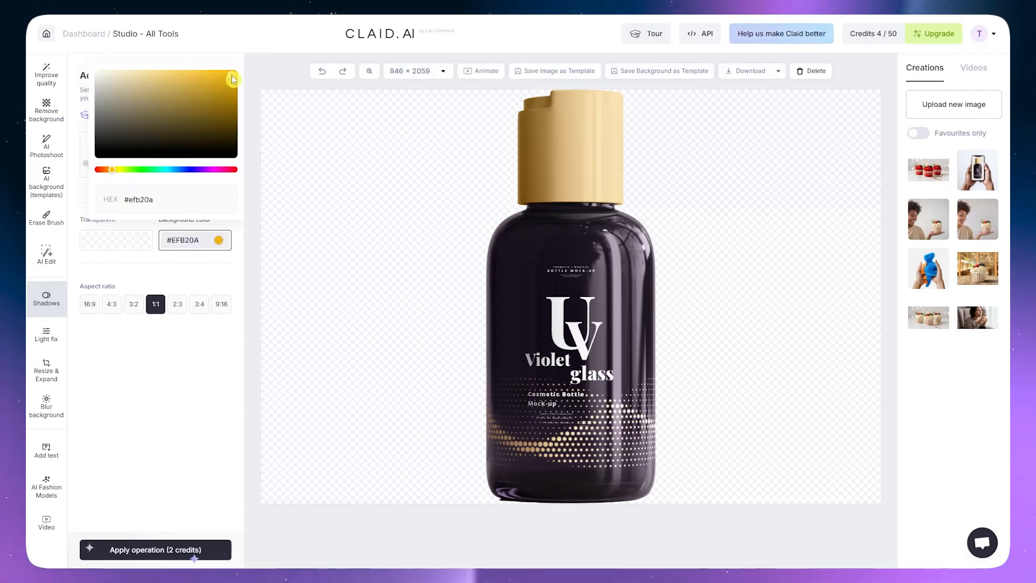
click(195, 344)
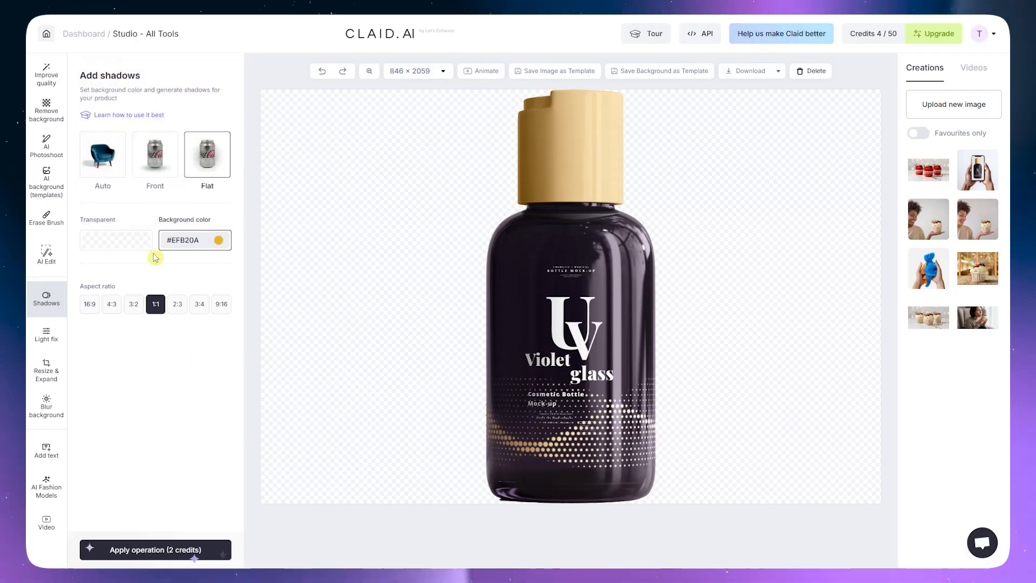
click(89, 305)
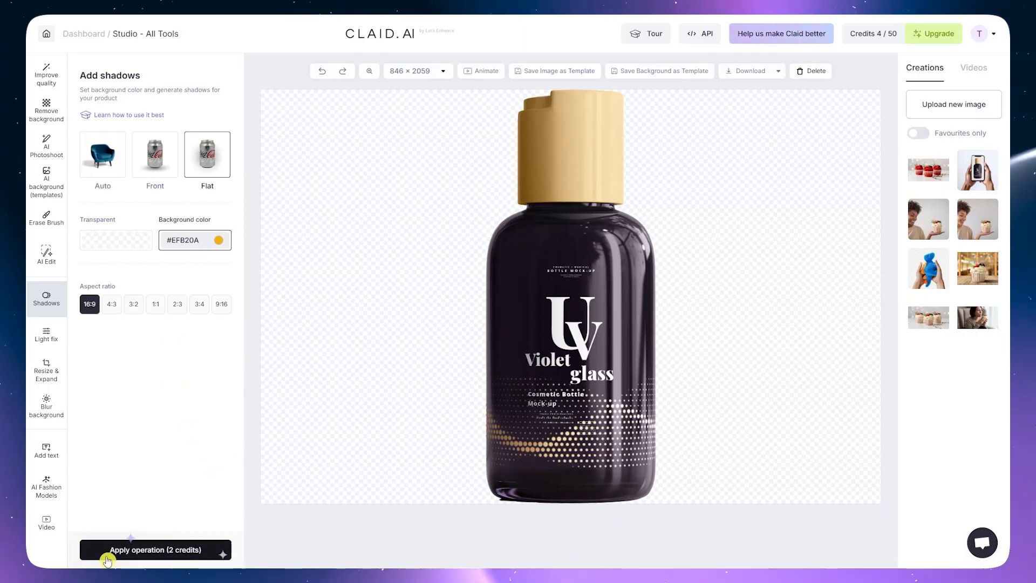
click(133, 555)
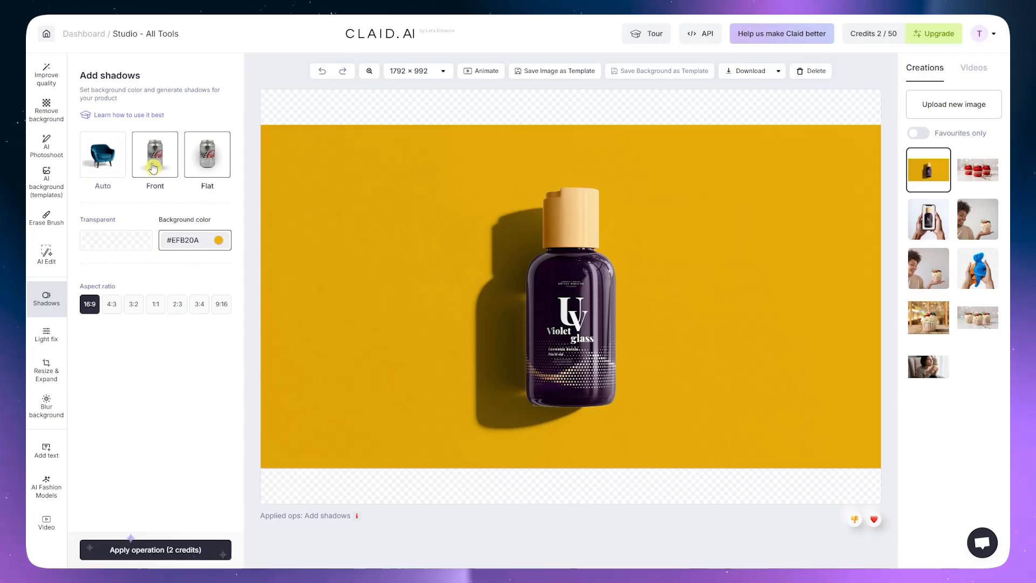
Switch the shadow style to Front and on to Auto
click(152, 157)
click(104, 169)
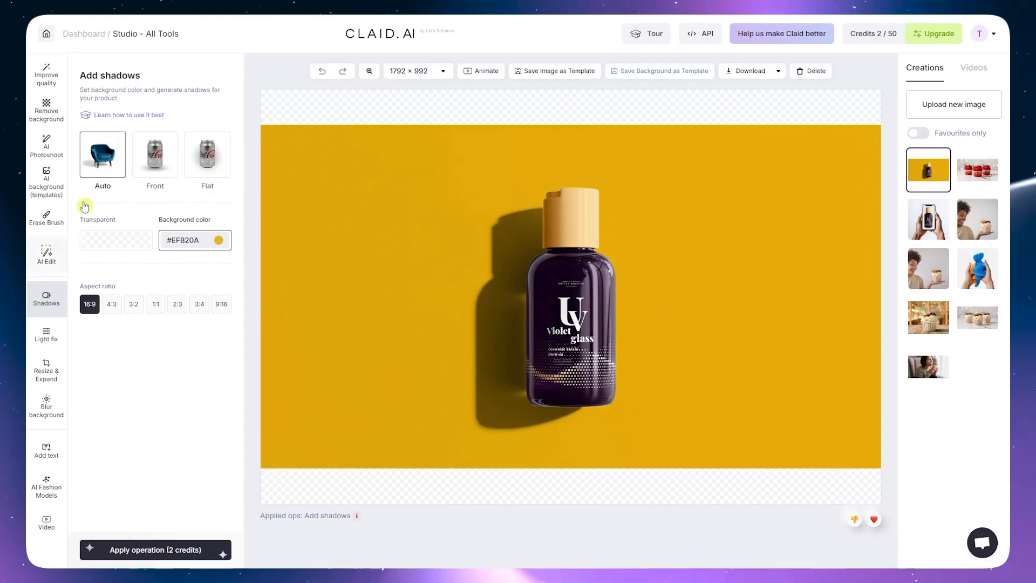
Use Light fix on the amber bottle image and set the HDR intensity to 98%
click(46, 335)
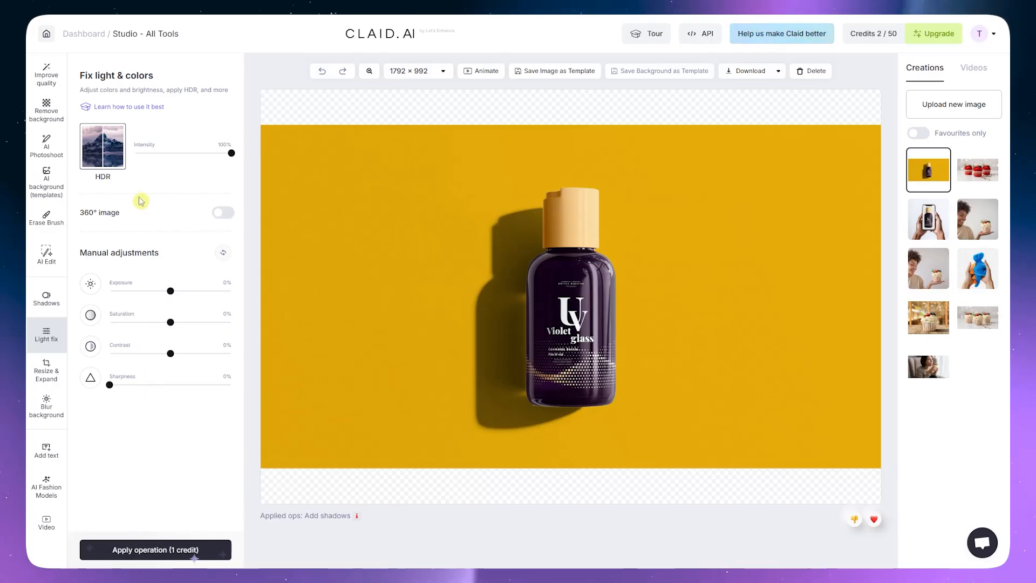
drag(232, 157, 176, 156)
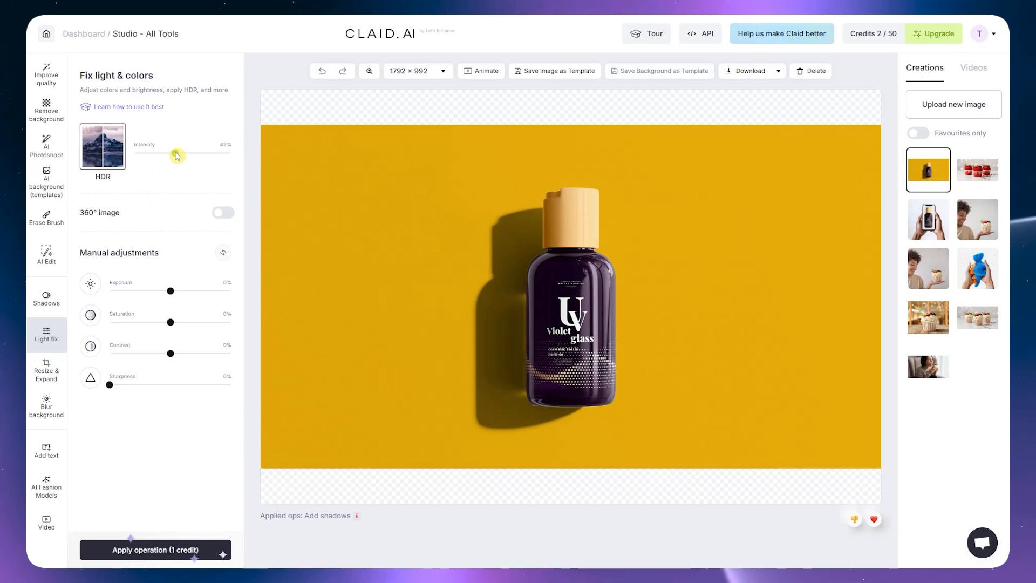
drag(178, 156, 233, 155)
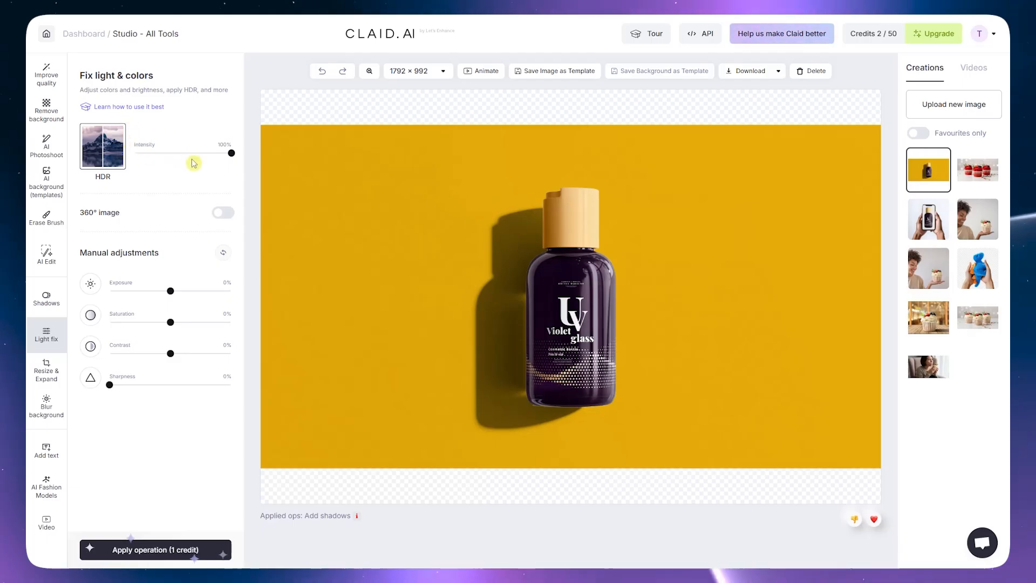
mouse_move(229, 153)
mouse_down()
mouse_move(212, 153)
mouse_move(215, 167)
mouse_move(230, 169)
mouse_up()
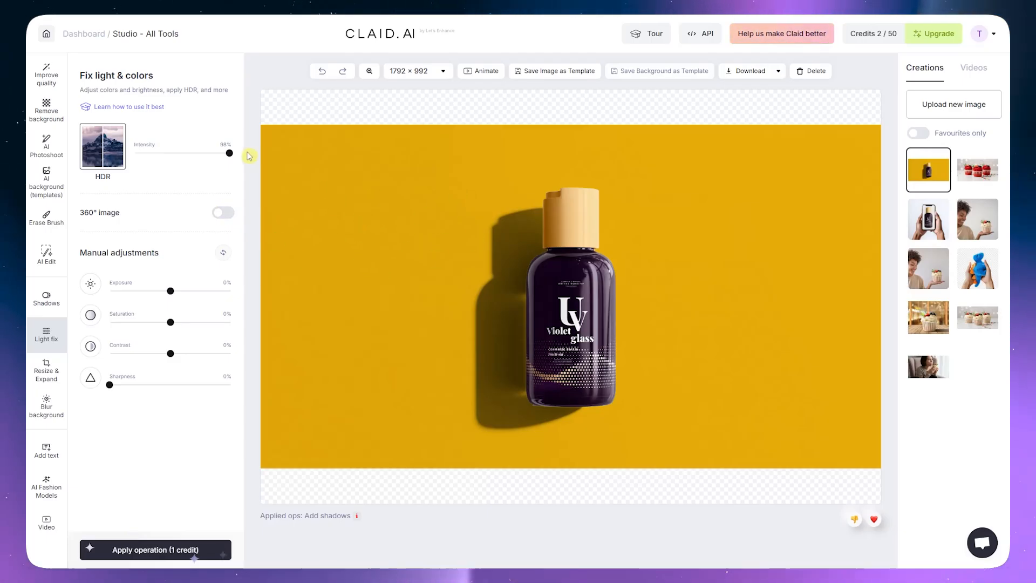
Set exposure to 75%, saturation to -43%, contrast to -97% and sharpness to 20%, and enable the 360° image option
click(172, 291)
mouse_move(172, 292)
mouse_down()
mouse_move(194, 293)
mouse_move(170, 294)
mouse_up()
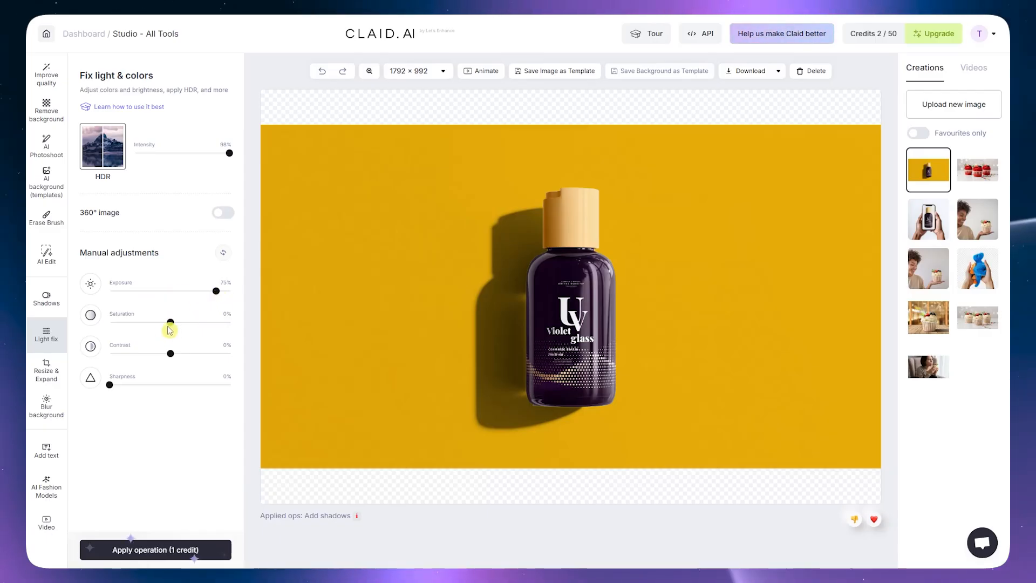
drag(170, 329, 144, 324)
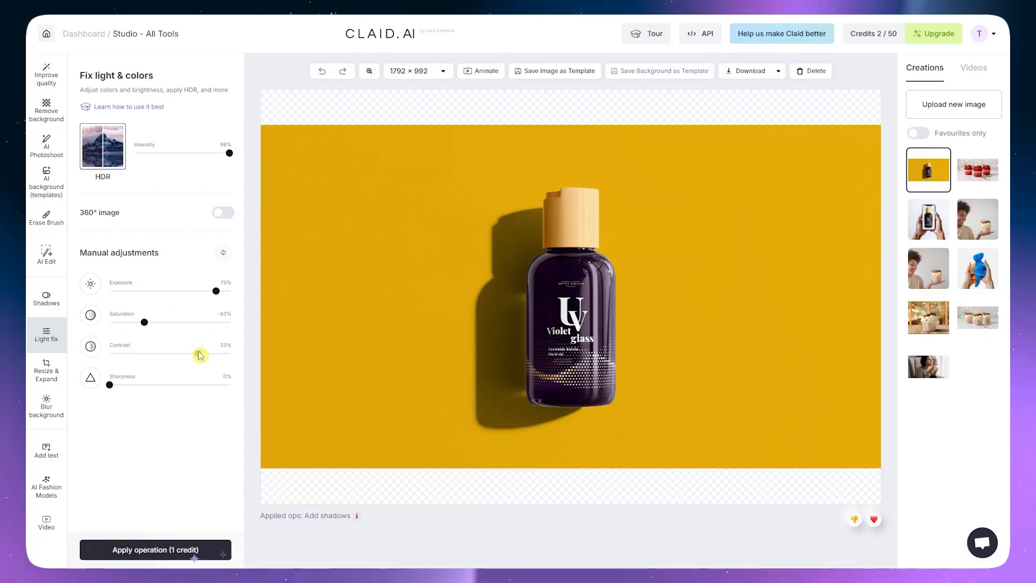
drag(115, 382, 177, 383)
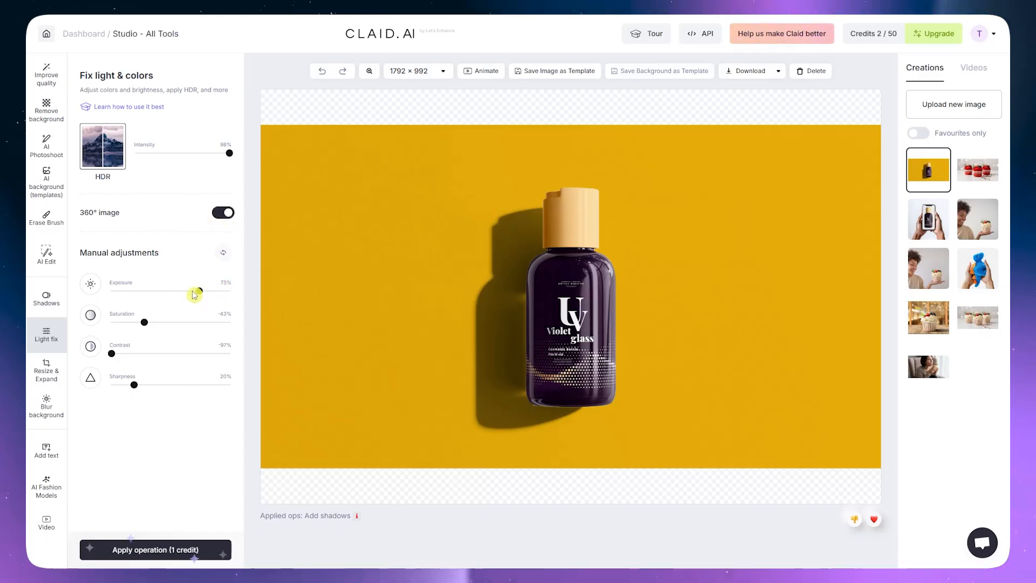
Reduce exposure to 27%, set contrast to -15%, and apply the light and color adjustments to the bottle image
mouse_move(195, 294)
mouse_down()
mouse_move(171, 293)
mouse_move(190, 296)
mouse_up()
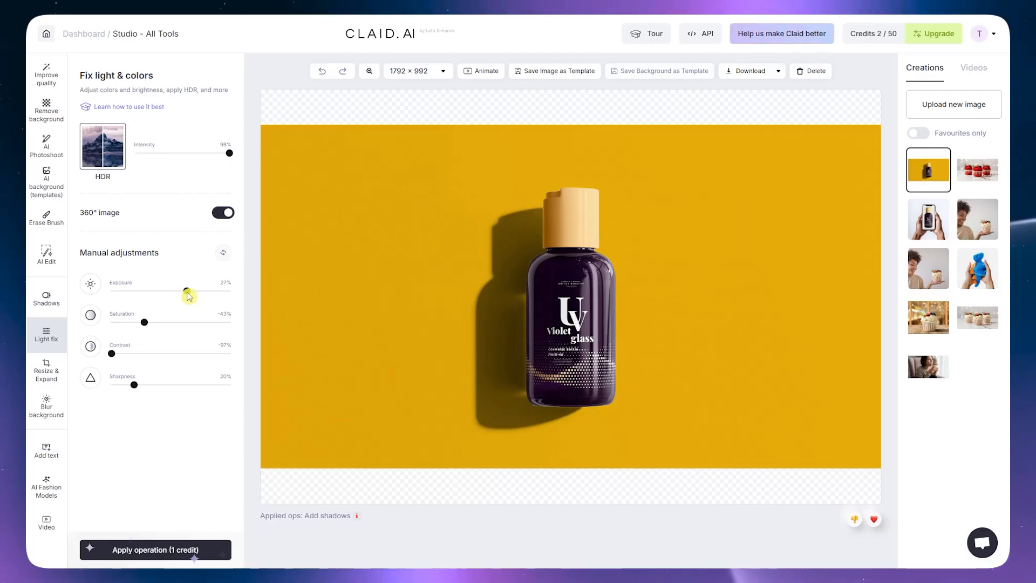
drag(113, 355, 162, 354)
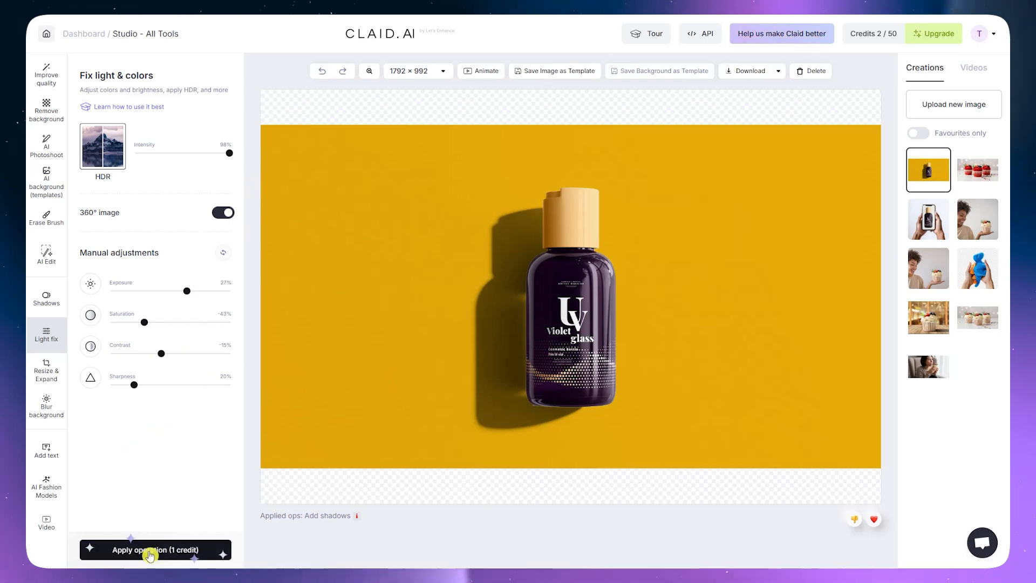
click(150, 551)
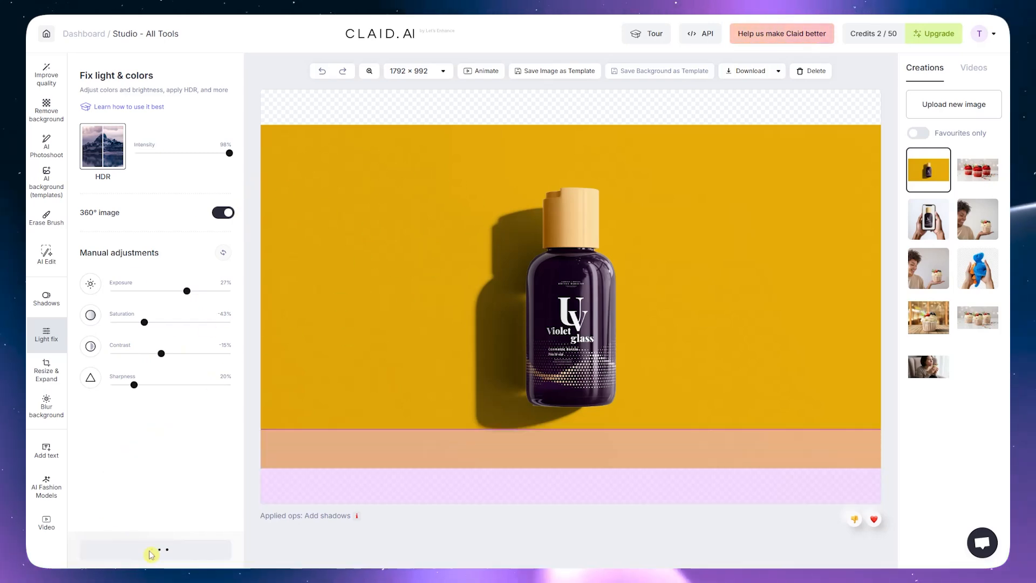
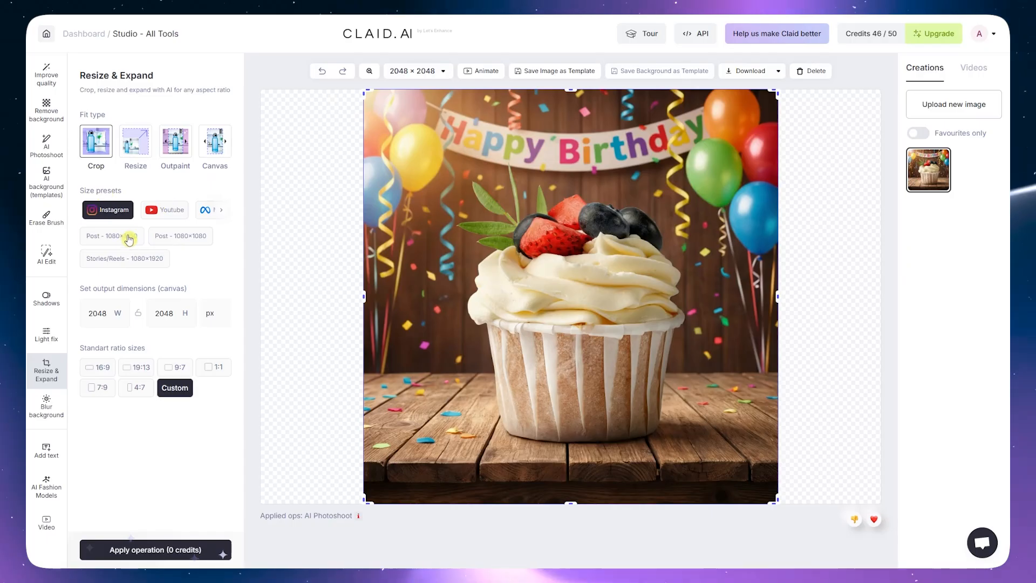
Try the YouTube crop presets Thumbnail 1280×720, Video 1920×1080 and Shorts 1080×1920, and widen the Shorts crop frame to about 2010 px
click(166, 215)
click(132, 236)
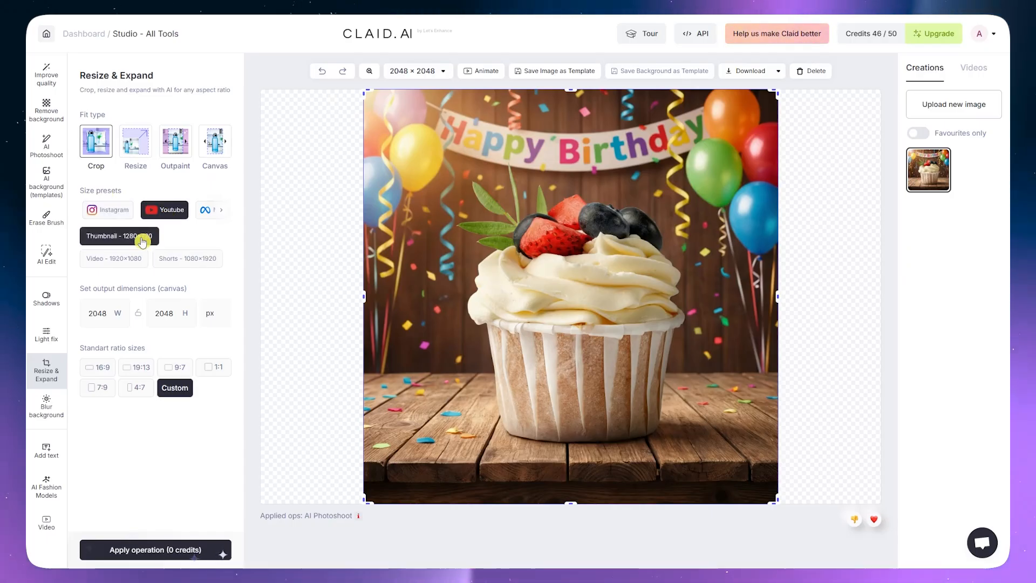
click(119, 259)
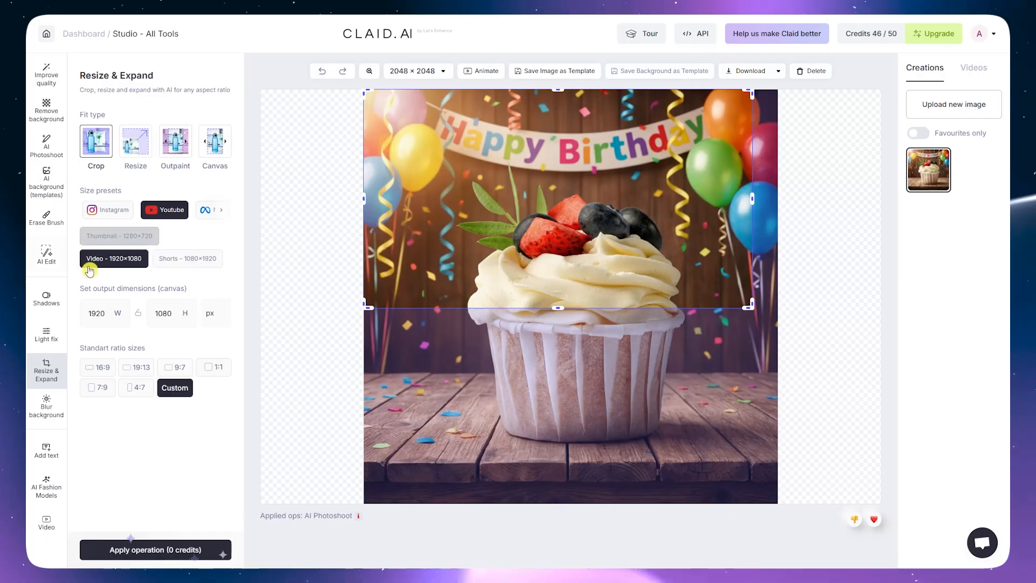
click(171, 262)
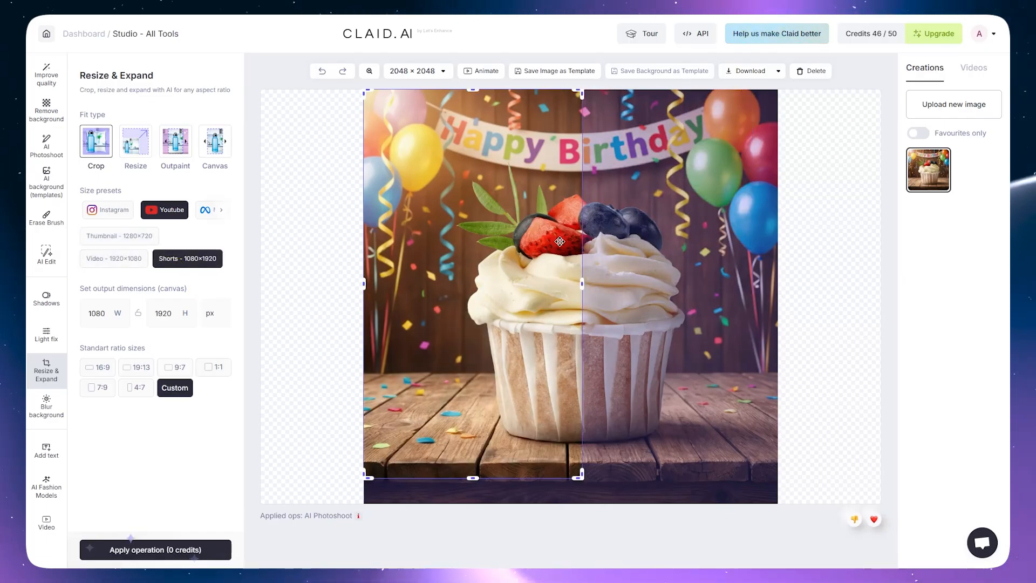
drag(582, 286, 770, 259)
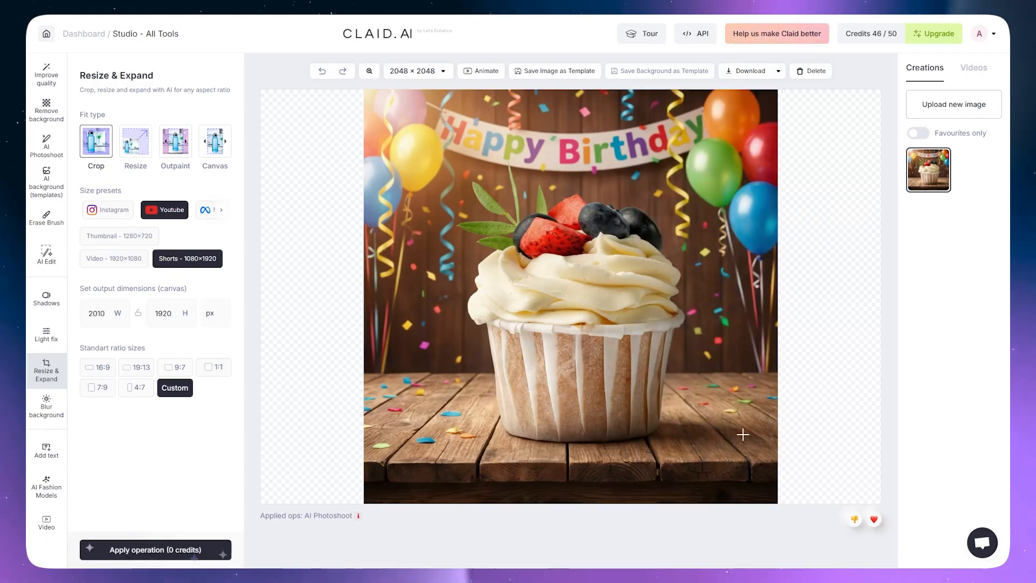
Start a crop from the YouTube Thumbnail 1280×720 preset, enlarge its frame to about 1787×1881 px and position it around the cupcake
click(114, 243)
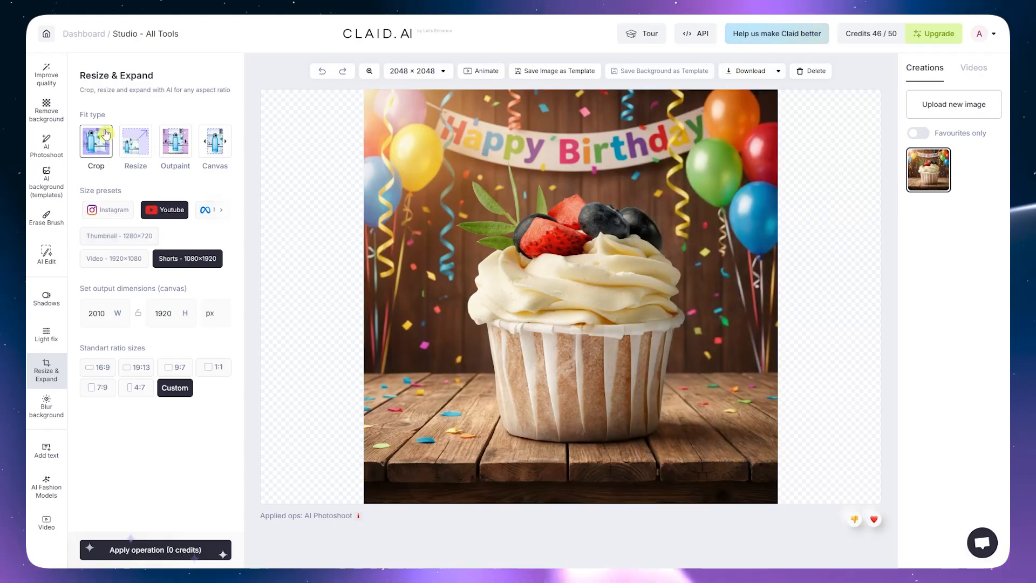
click(117, 232)
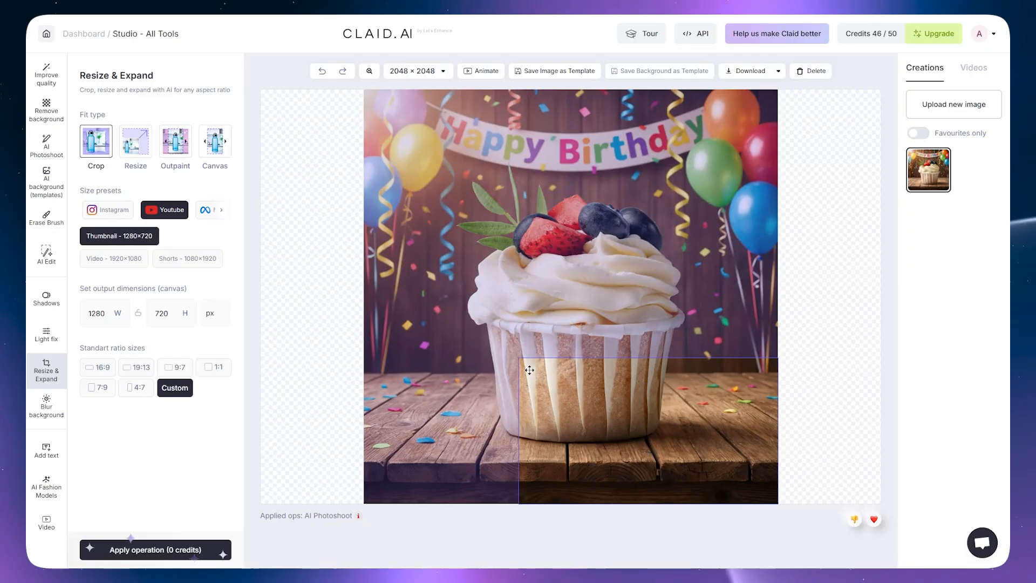
drag(573, 392, 423, 390)
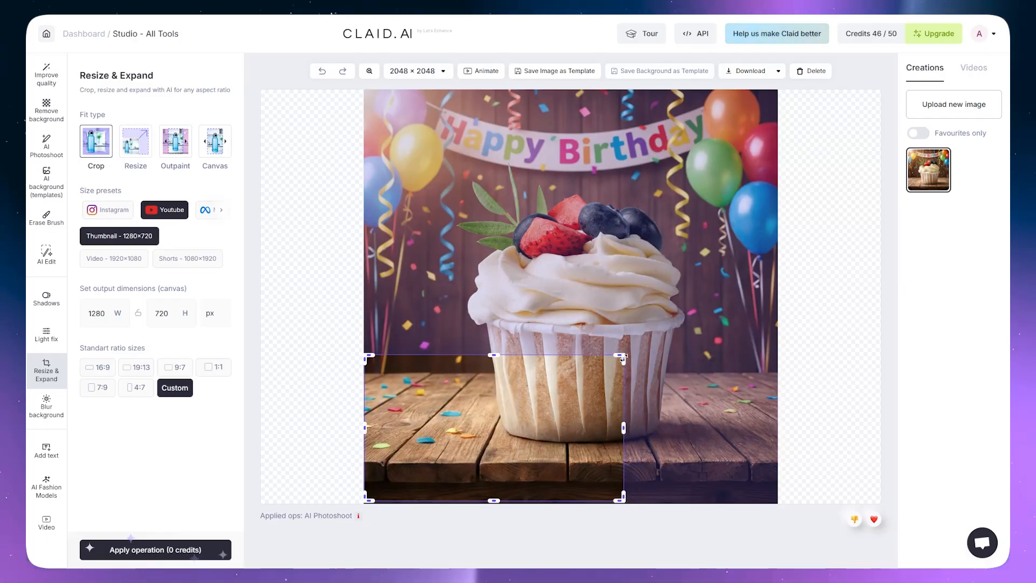
drag(622, 357, 725, 120)
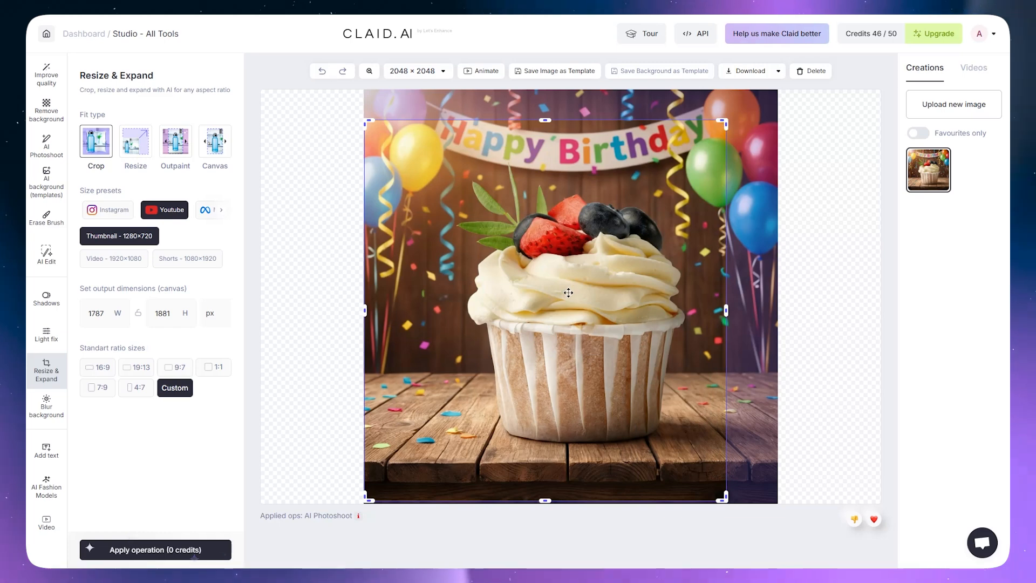
drag(568, 293, 603, 275)
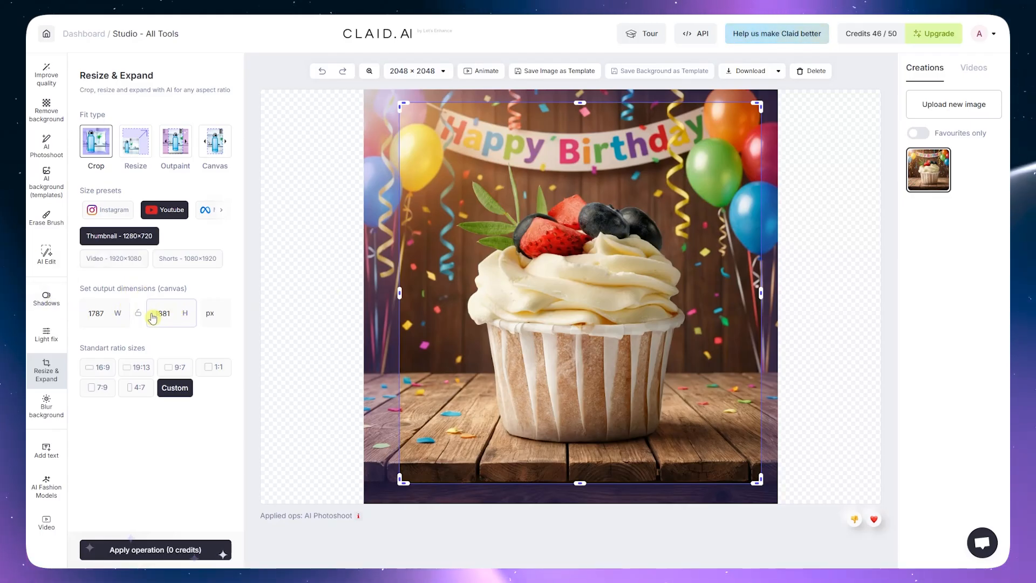
Try the 16:9, 19:13 and 9:7 crop ratios, and return the crop ratio to Custom
click(186, 317)
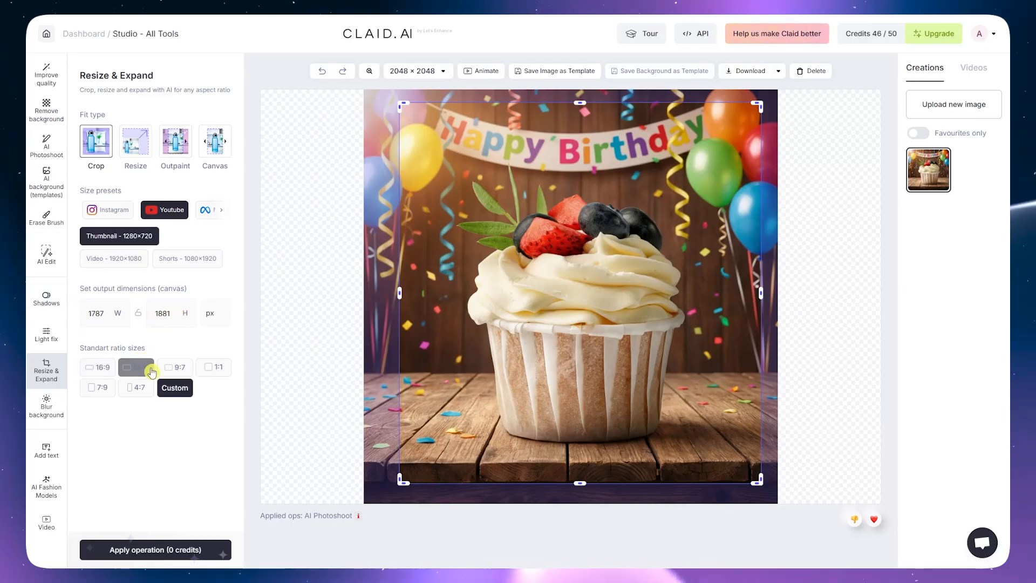
click(108, 369)
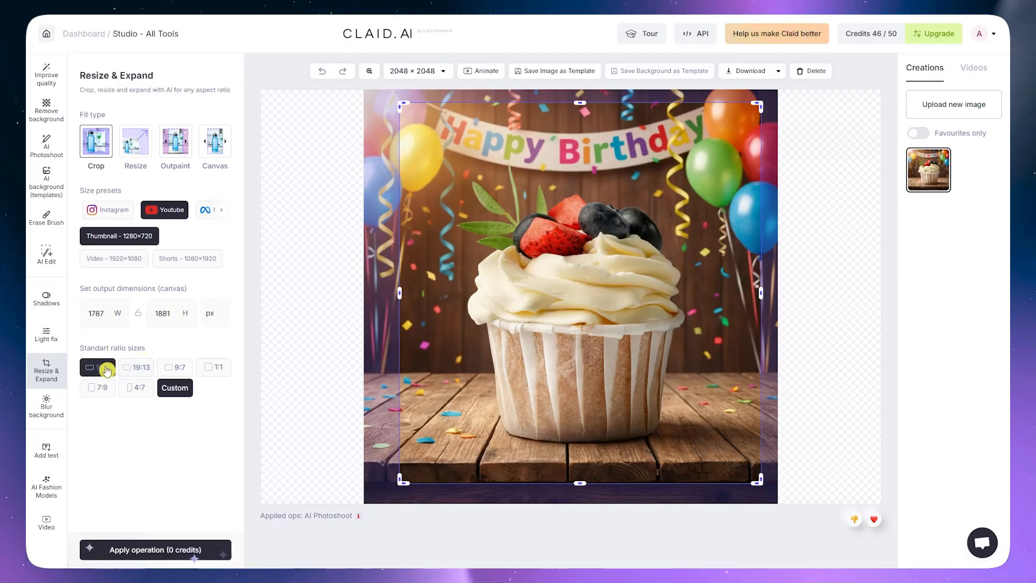
click(138, 368)
click(173, 371)
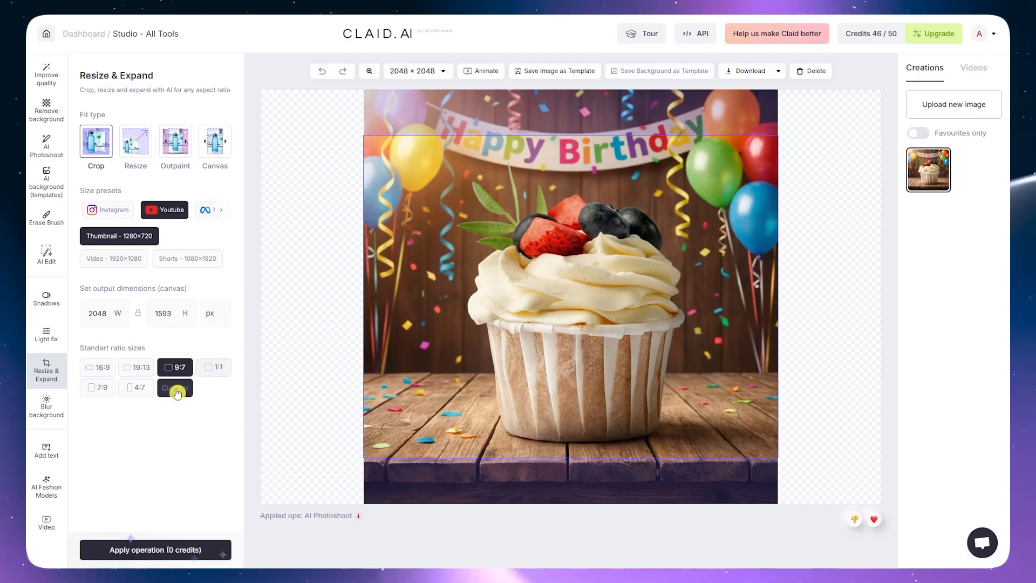
click(177, 392)
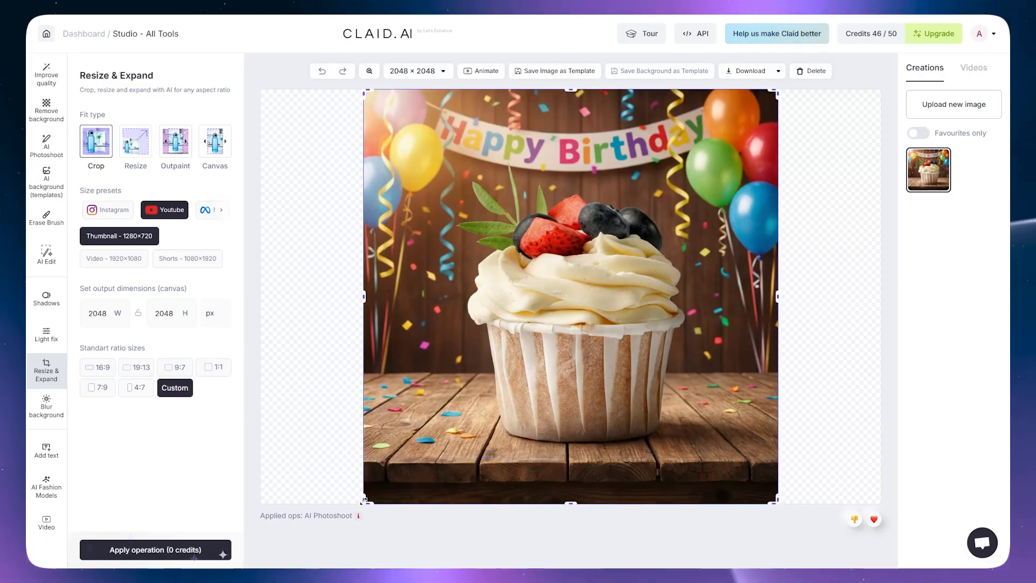
Shape a custom crop frame of about 1533×1491 px and position it around the cupcake
drag(363, 500, 467, 320)
drag(525, 265, 495, 393)
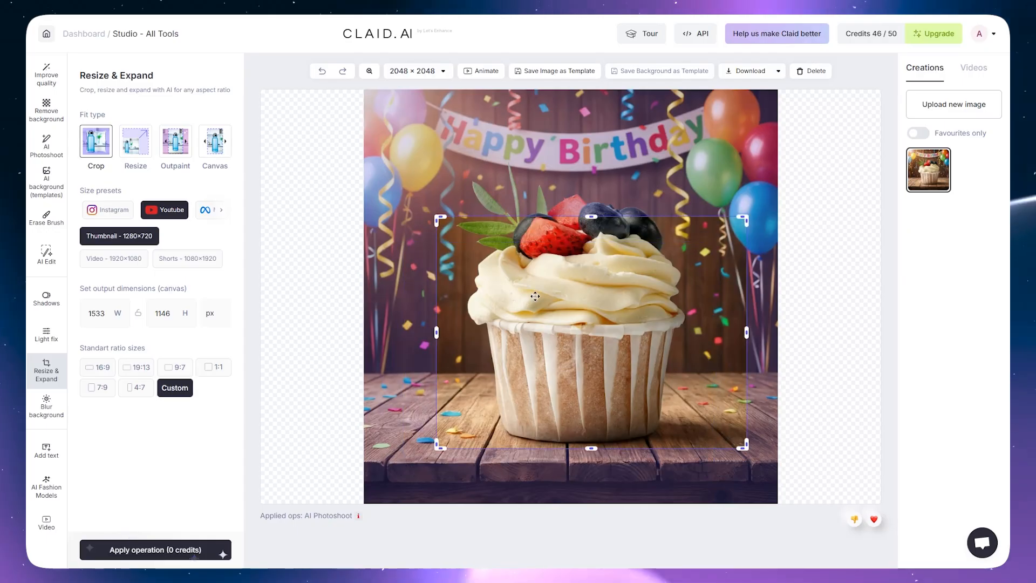
drag(588, 216, 594, 147)
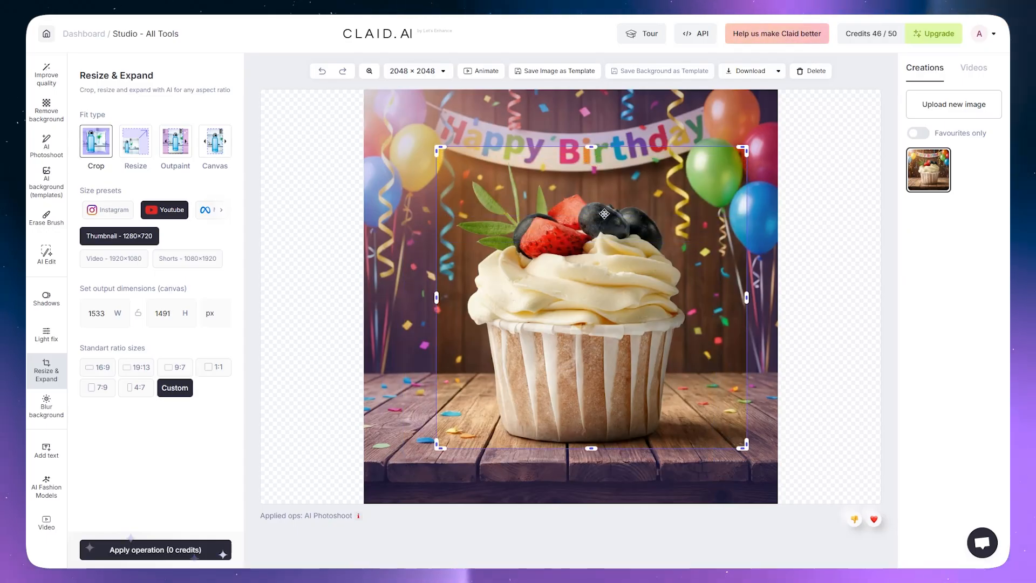
drag(606, 215, 591, 223)
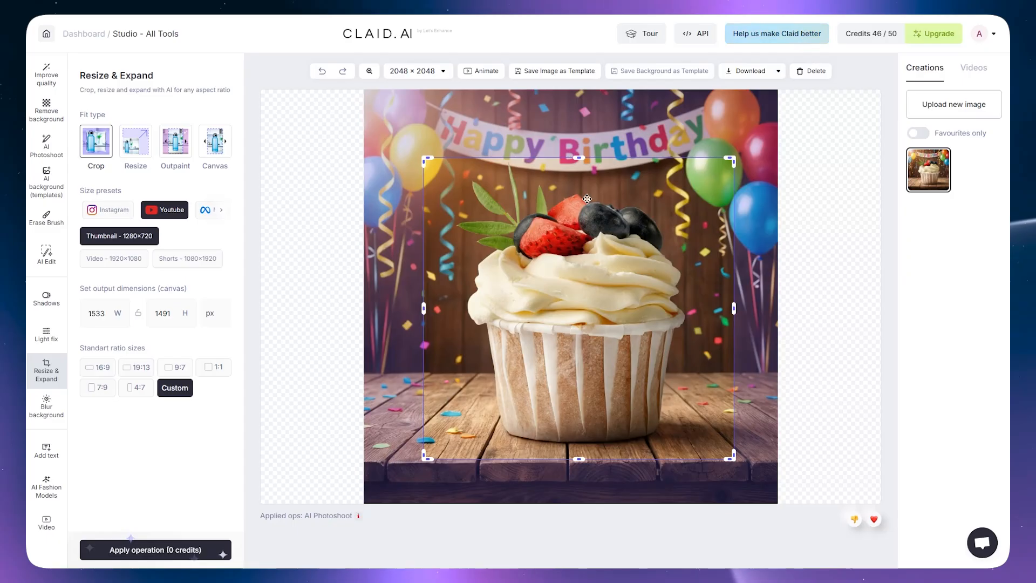
Switch the fit type to Resize and try the Amazon presets PDP 2000×2000 and Ads 1200×1200, ending on PDP
click(135, 143)
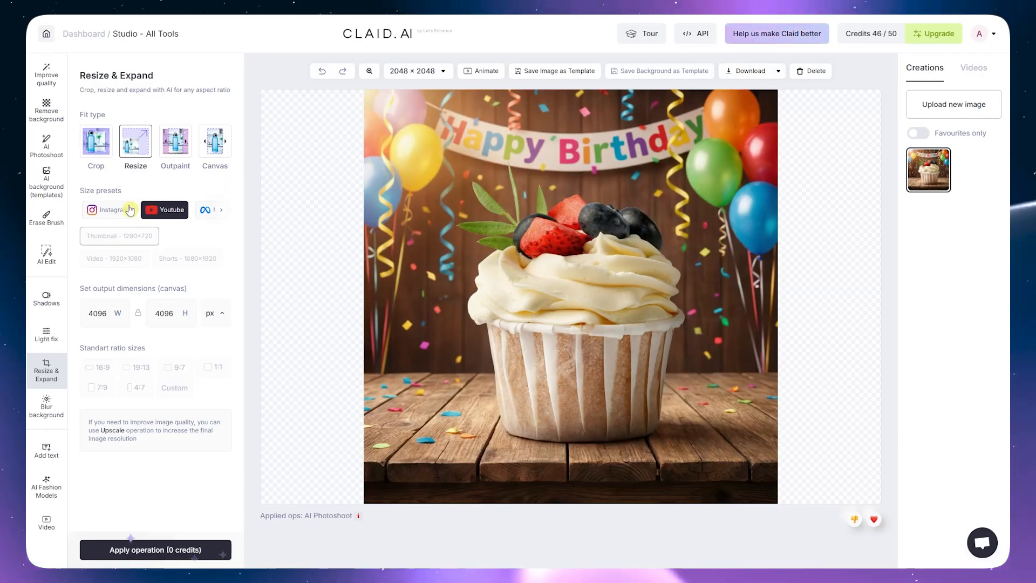
click(220, 214)
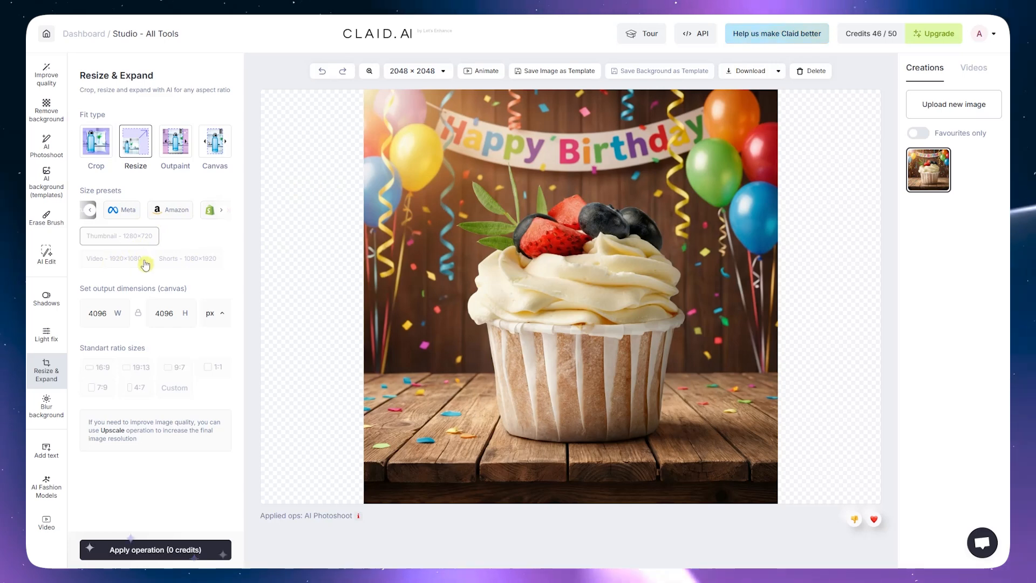
click(174, 215)
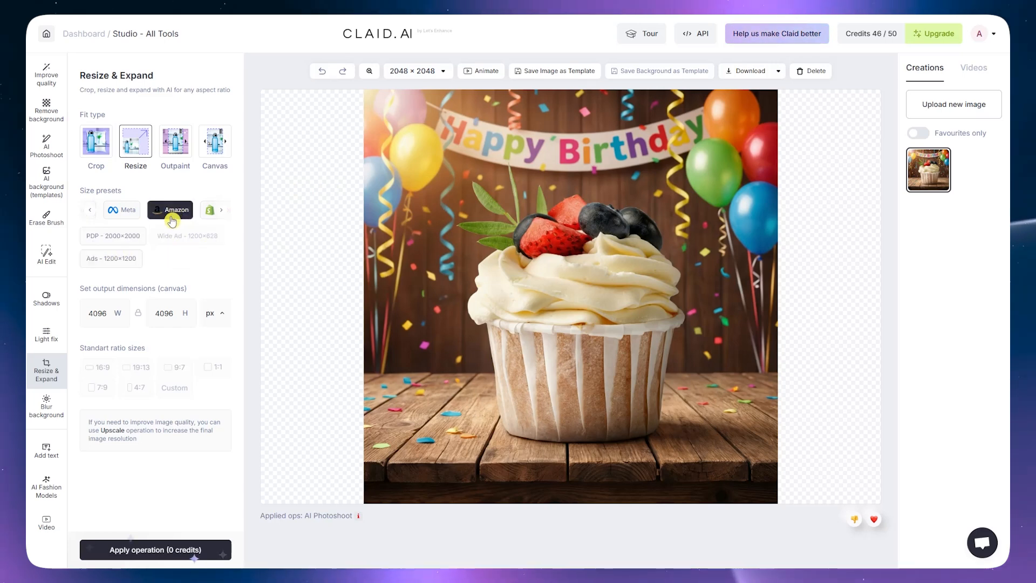
click(125, 242)
click(123, 258)
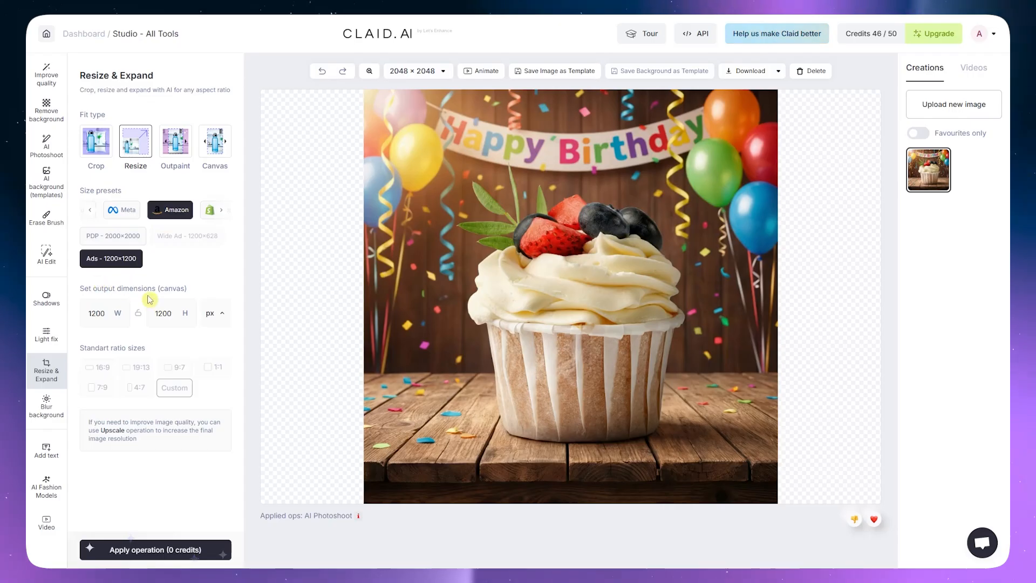
double_click(164, 311)
double_click(209, 316)
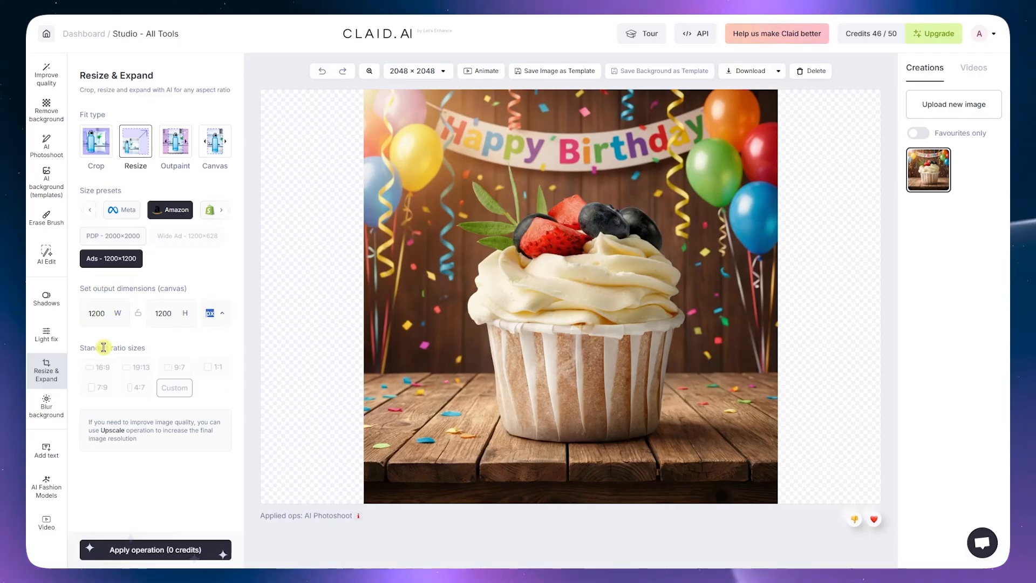
click(122, 238)
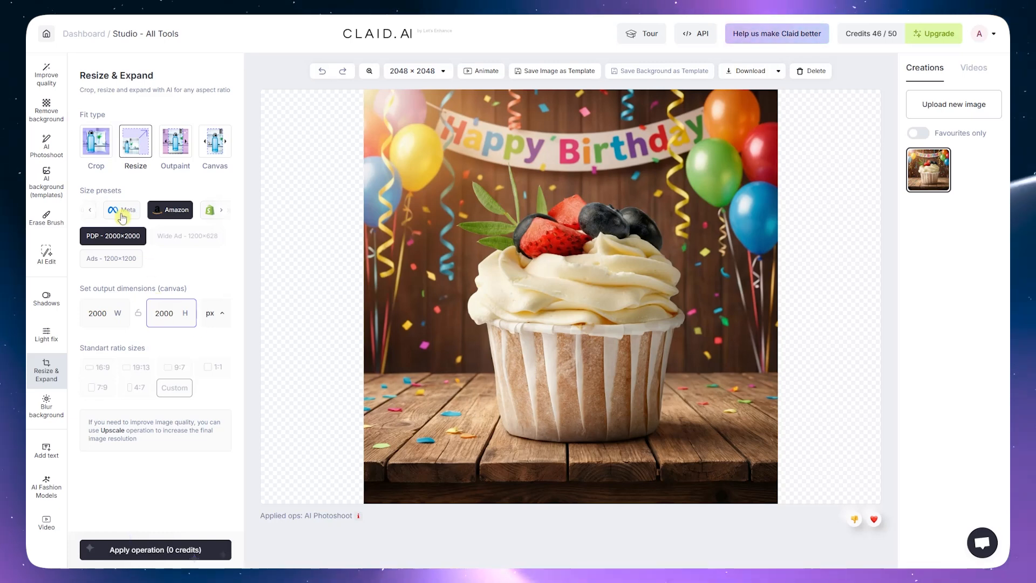
Preview the 16:9, 19:13, 9:7 and 7:9 ratios for outpainting the cupcake image
drag(92, 289, 122, 288)
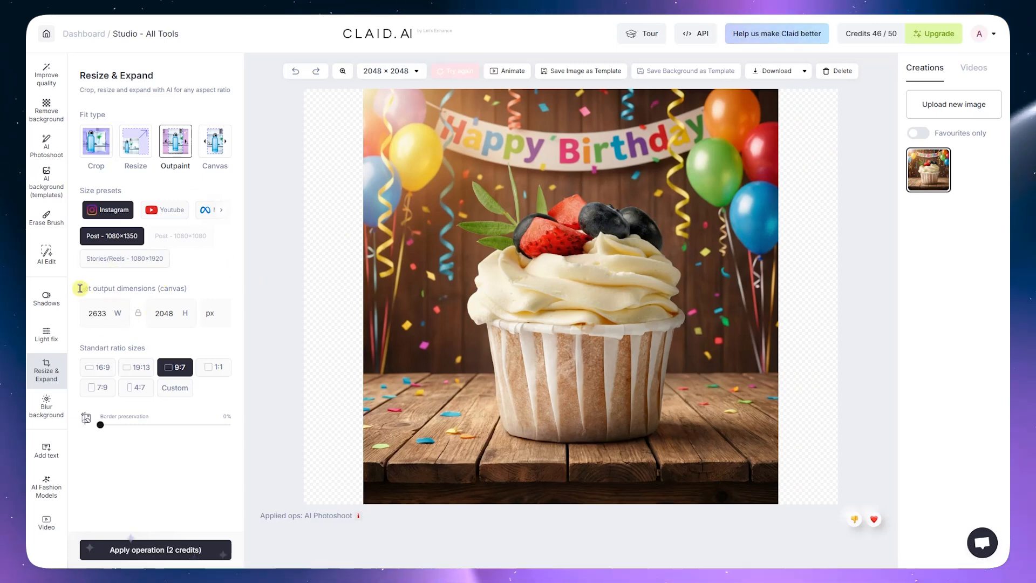
click(112, 369)
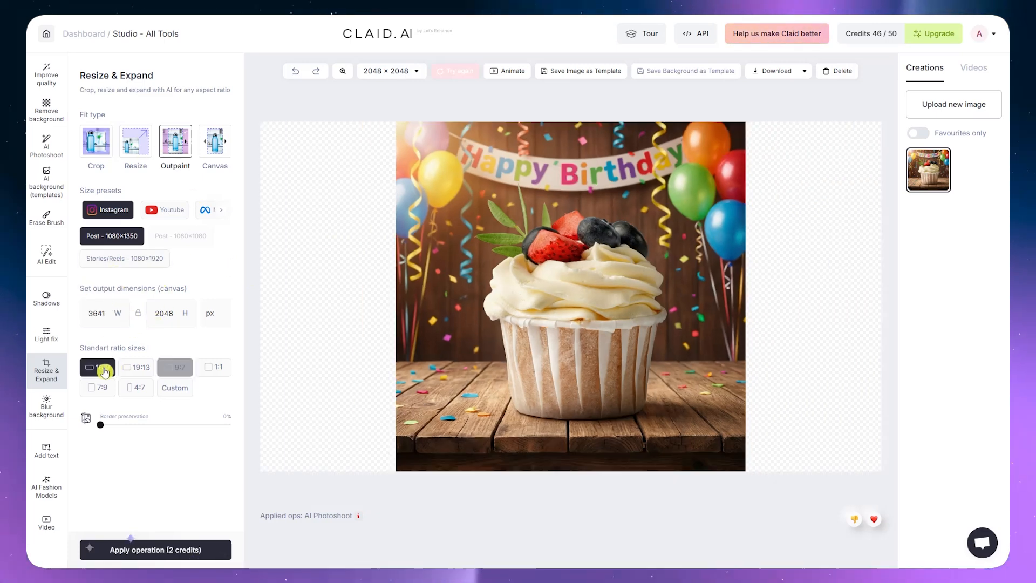
click(138, 368)
click(182, 372)
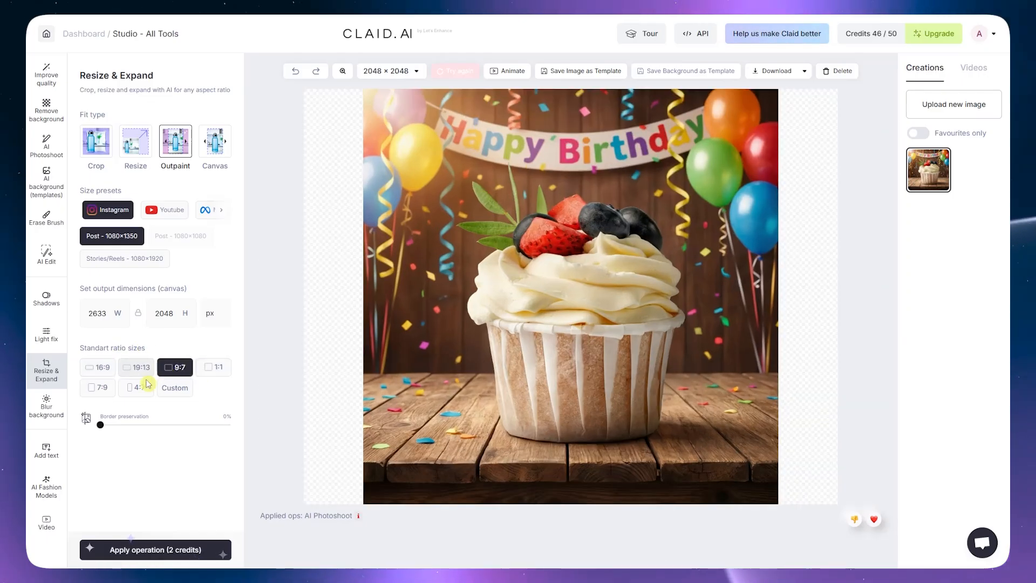
click(93, 390)
Outpaint the cupcake image to the 9:7 ratio with border preservation at 0%
click(176, 367)
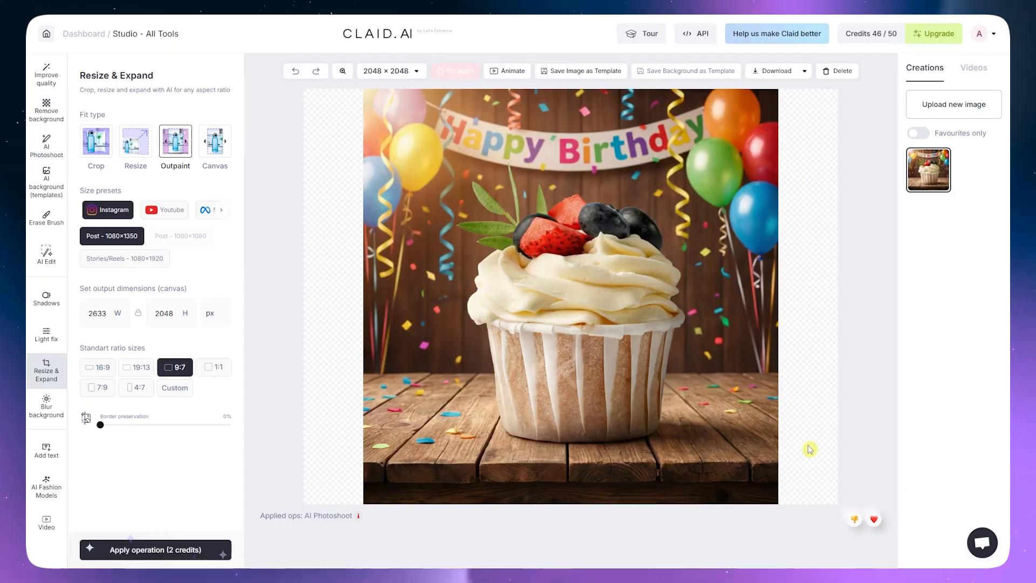
drag(106, 428, 125, 426)
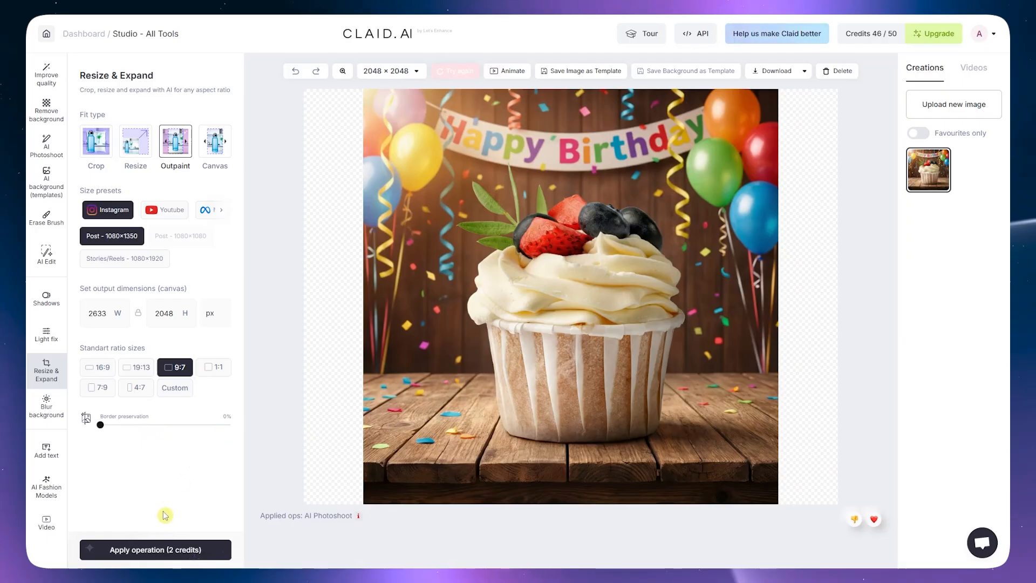
click(173, 553)
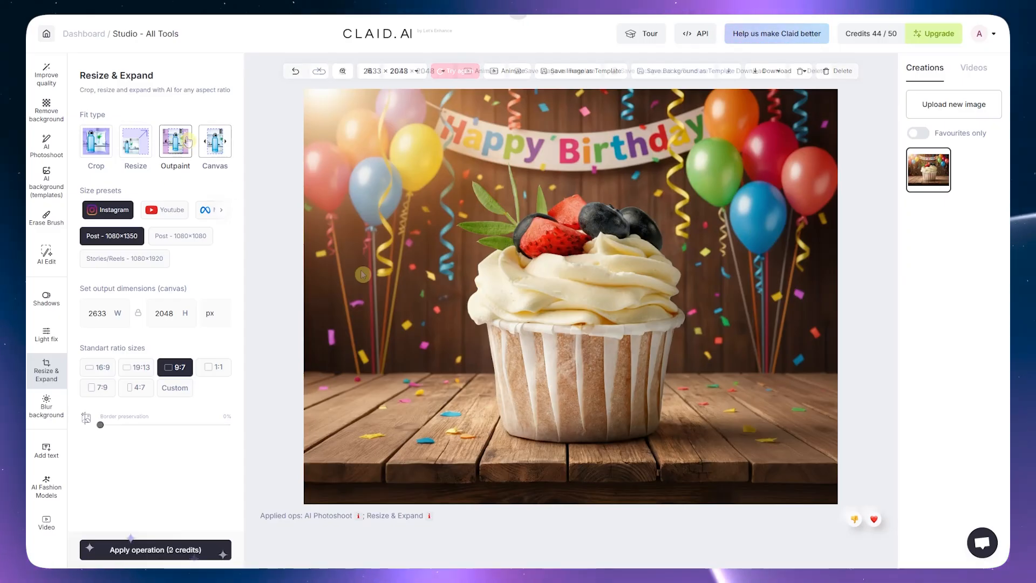
Switch the fit type to Canvas and try the Instagram presets Post 1080×1080, Stories/Reels 1080×1920 and Post 1080×1350
click(215, 143)
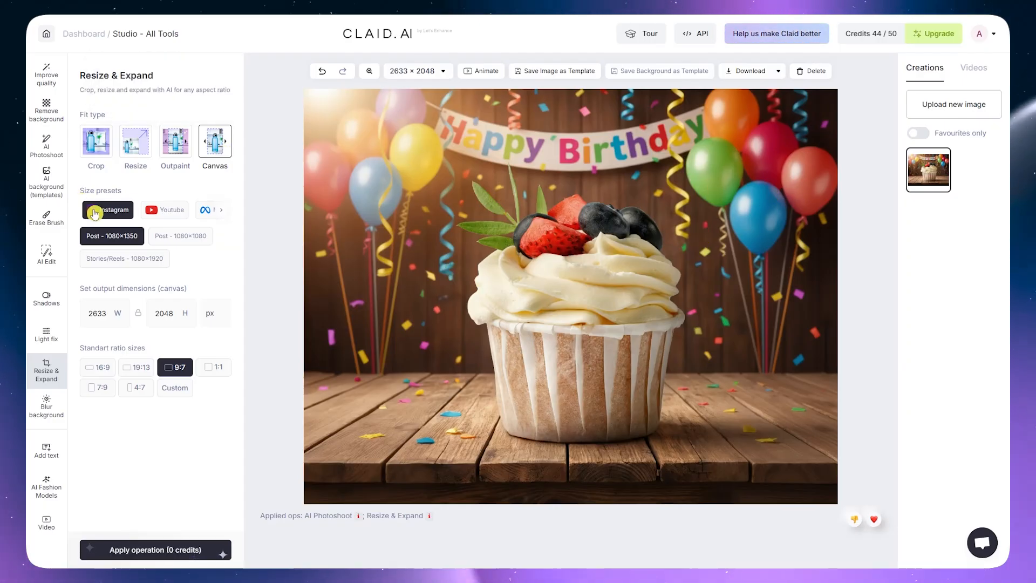
click(180, 236)
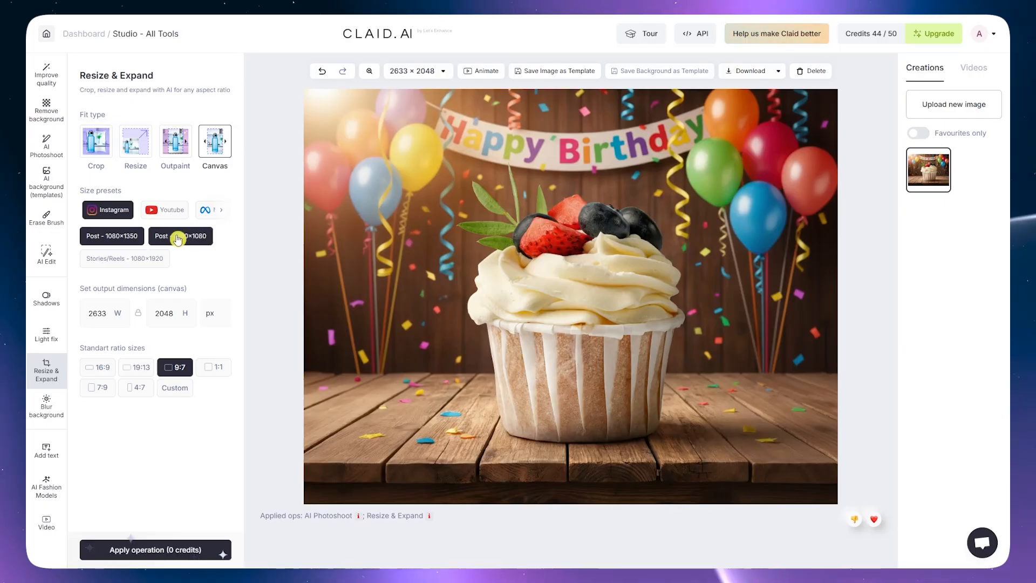
click(138, 263)
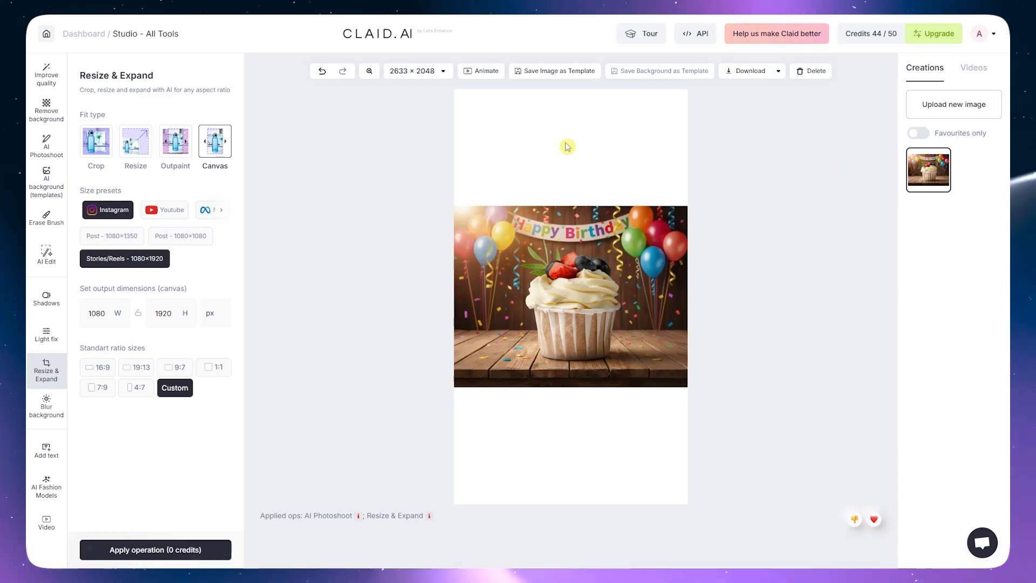
click(124, 235)
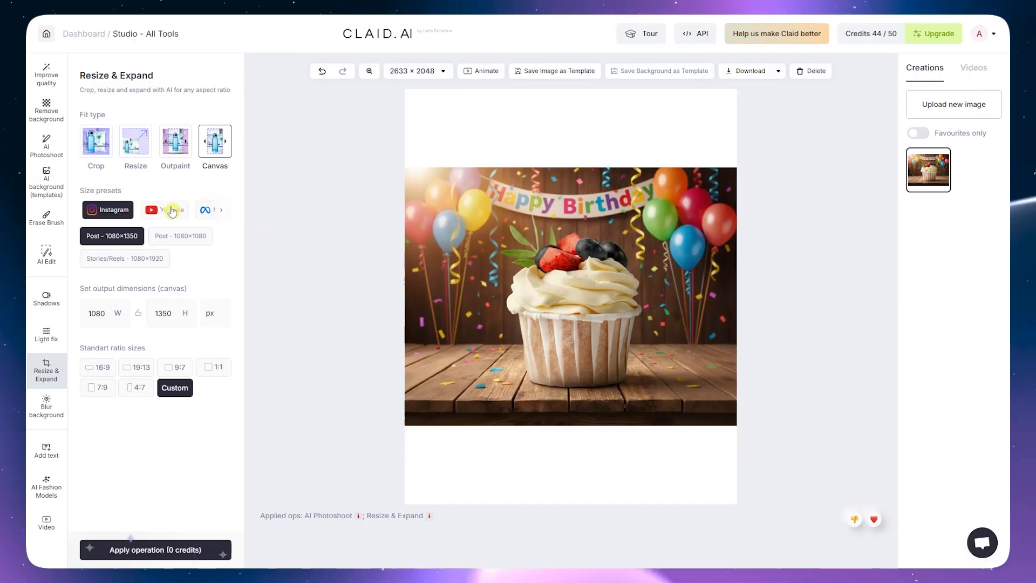
Try the YouTube canvas presets Thumbnail 1280×720, Video 1920×1080 and Shorts 1080×1920, and set the canvas ratio to 16:9
click(151, 217)
click(142, 235)
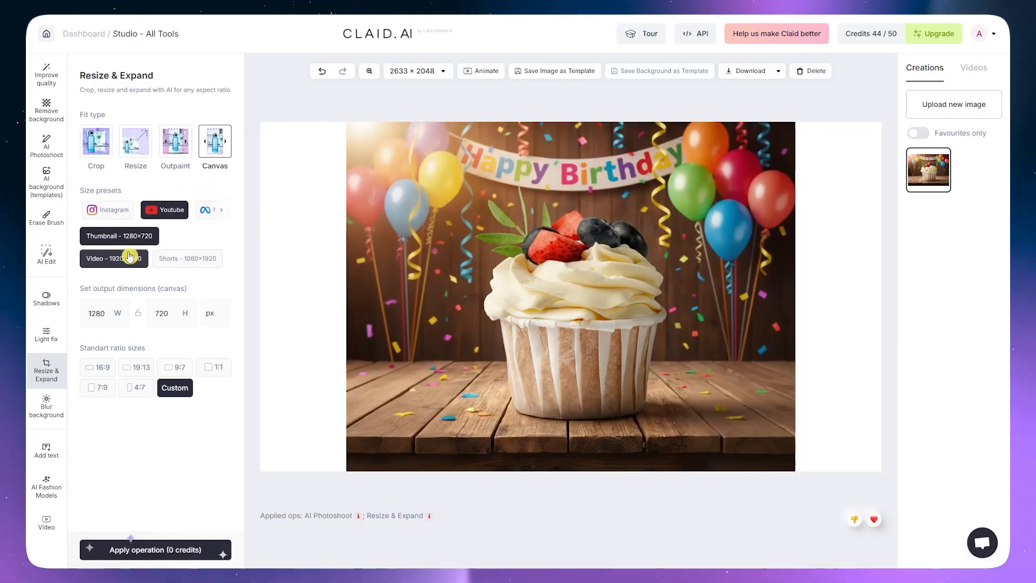
click(132, 258)
click(185, 258)
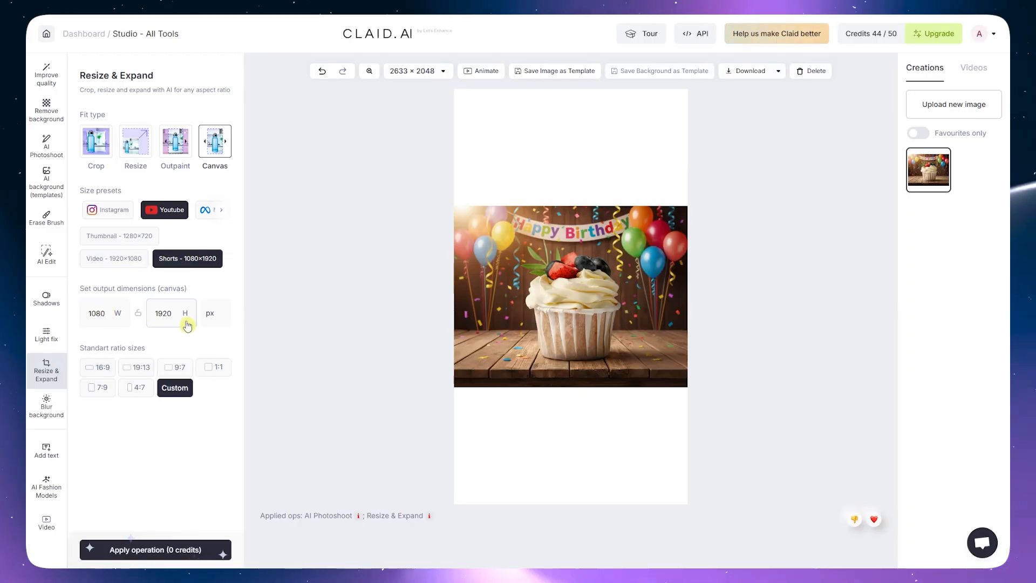
click(92, 365)
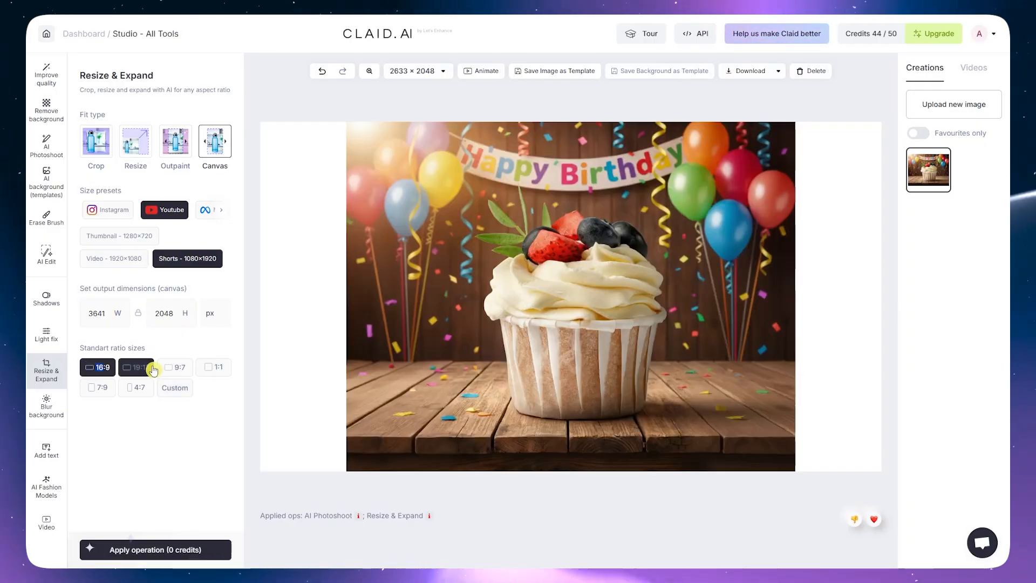
Preview the 9:7, 1:1 and 4:7 standard ratios for the cupcake image's canvas
click(174, 367)
click(205, 372)
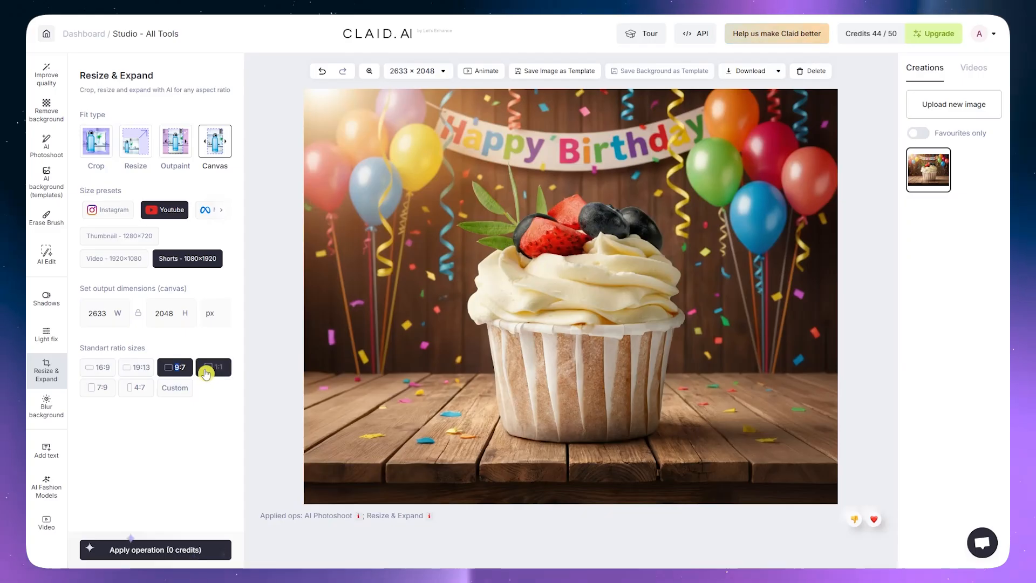
click(142, 387)
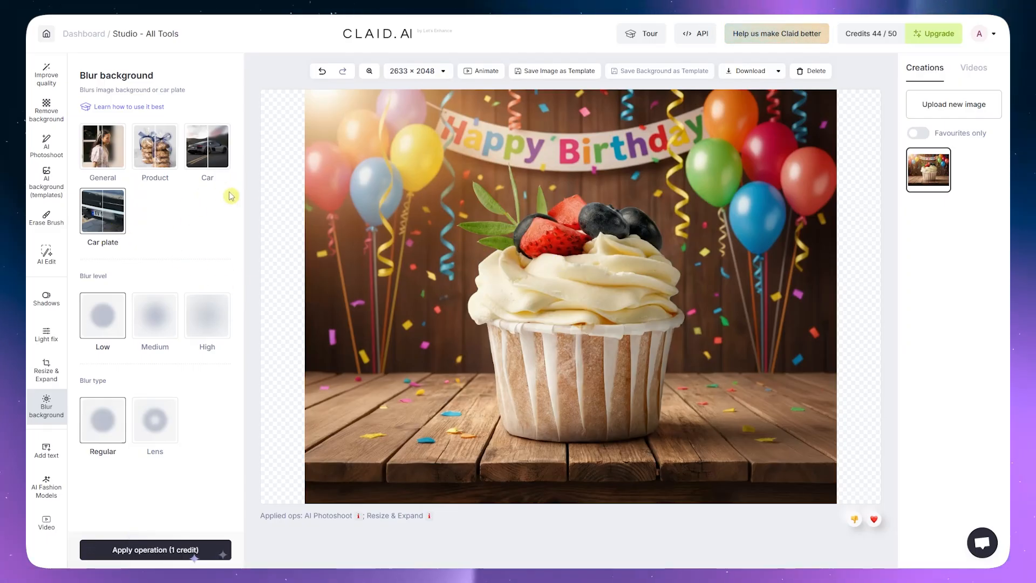
Try blurring the cupcake image's background in Product mode with the Medium level and Regular blur type
click(209, 170)
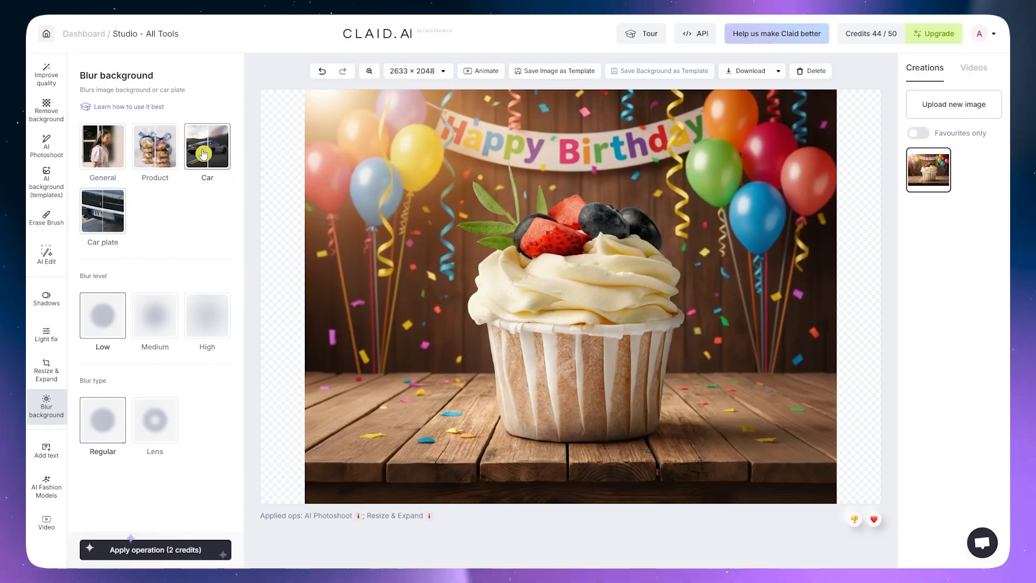
click(169, 157)
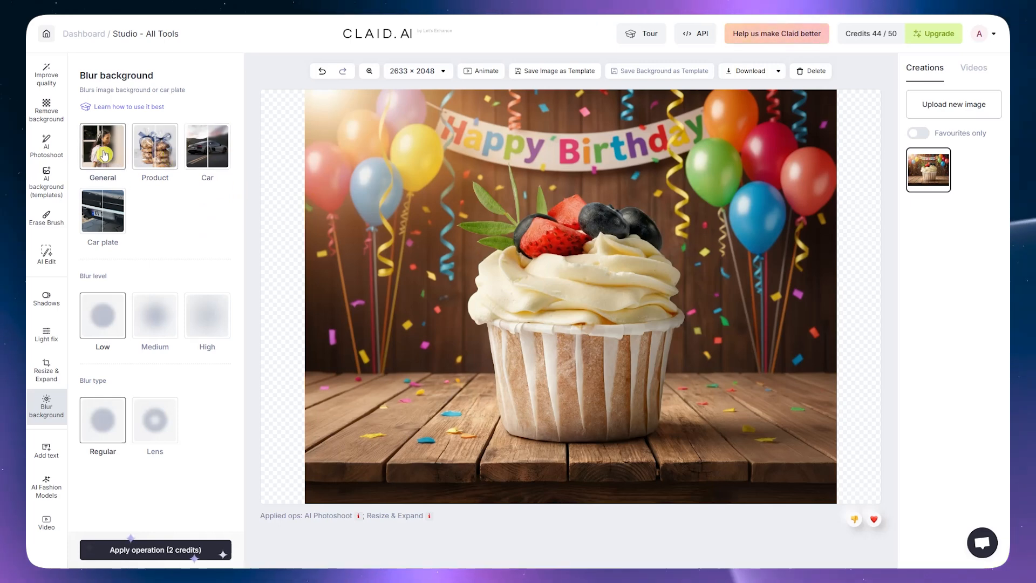
click(171, 162)
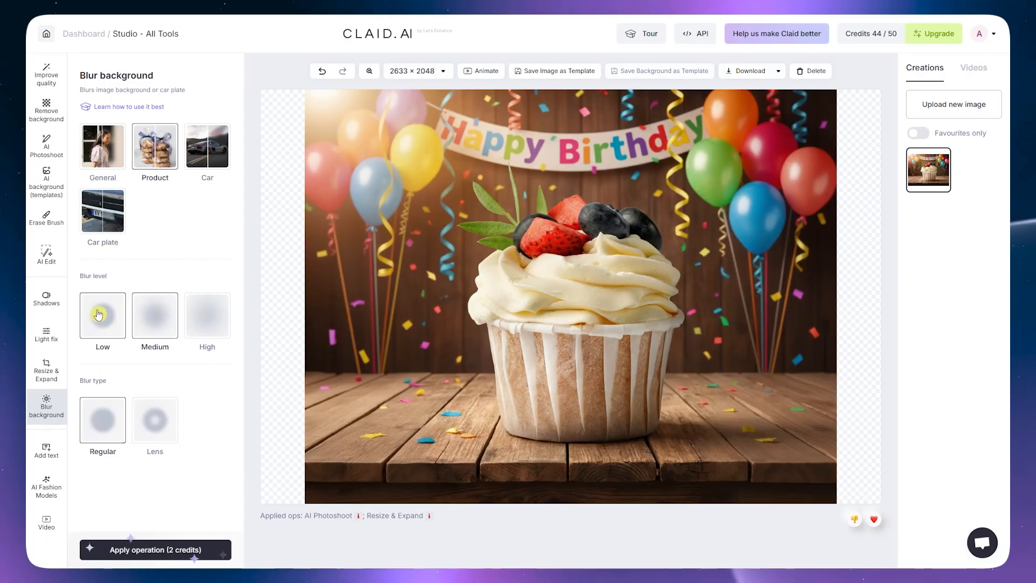
click(155, 313)
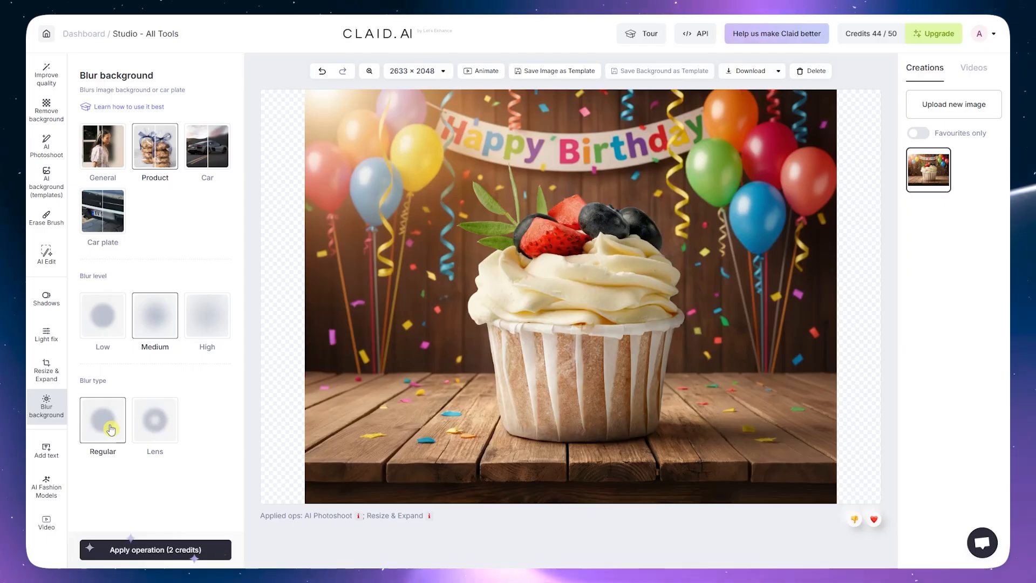
click(148, 553)
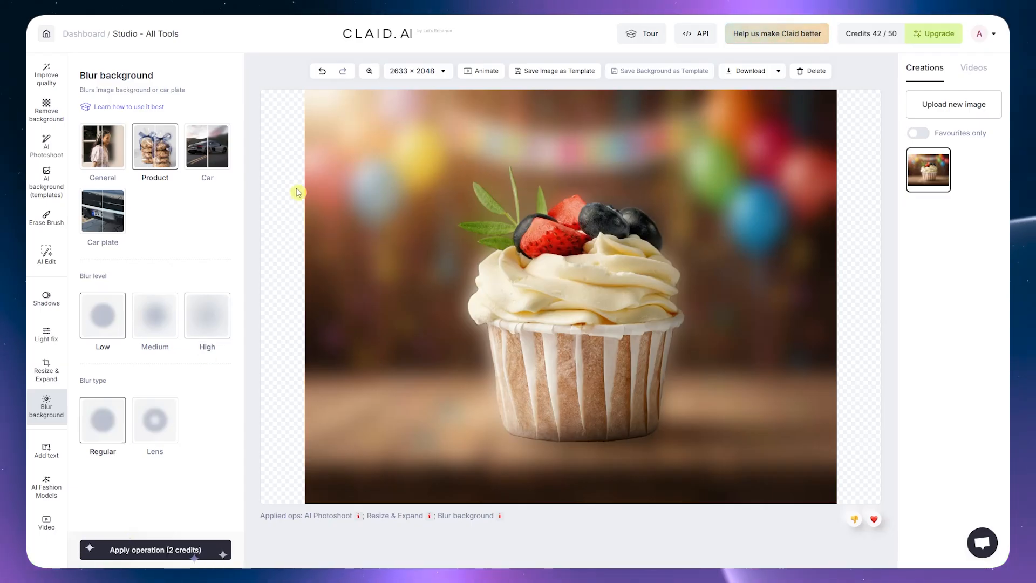
click(163, 561)
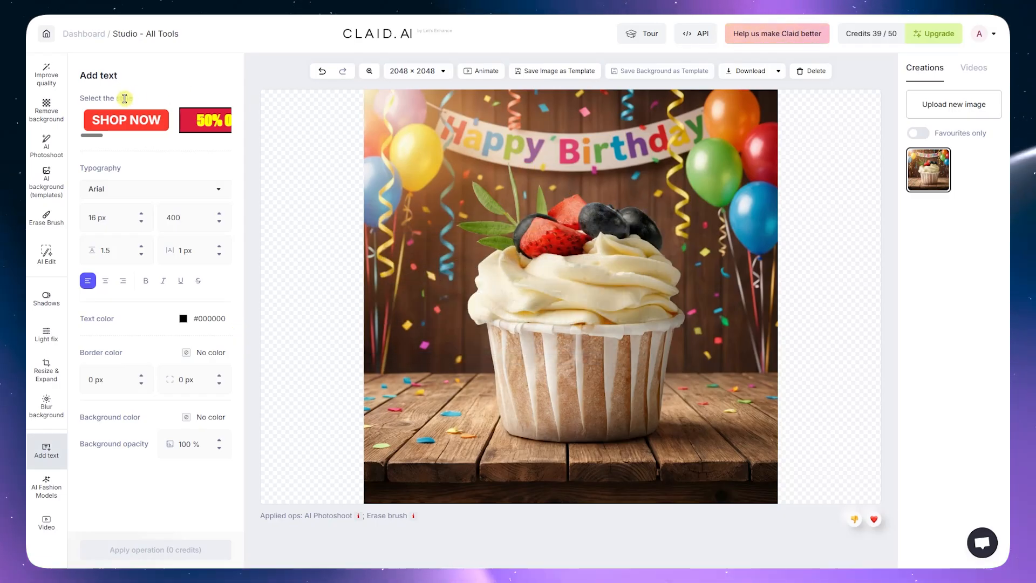
Add the Money-Back Guarantee text style to the cupcake image, place it below the cupcake and enlarge it to 17 px text
drag(95, 140, 185, 139)
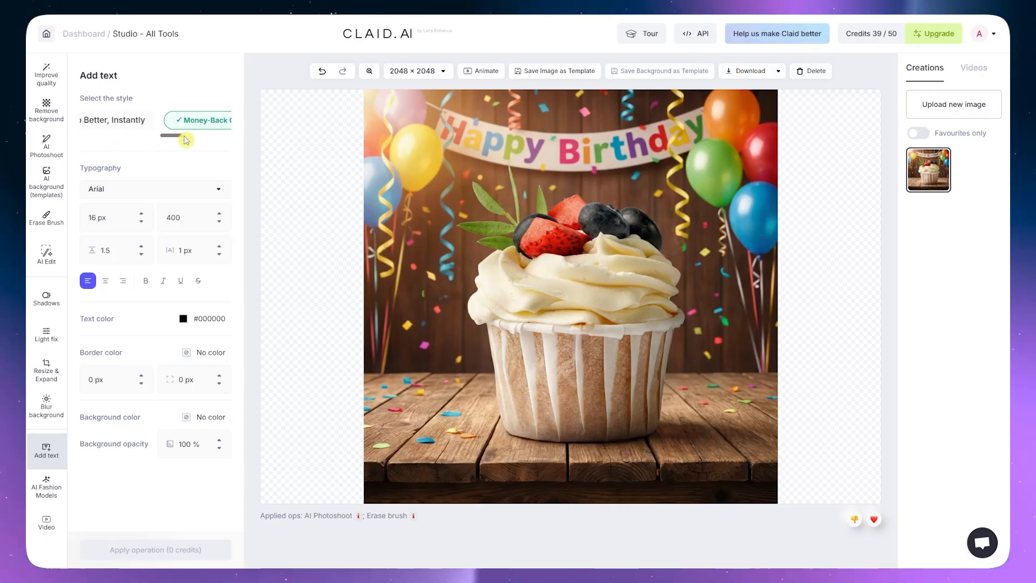
click(165, 120)
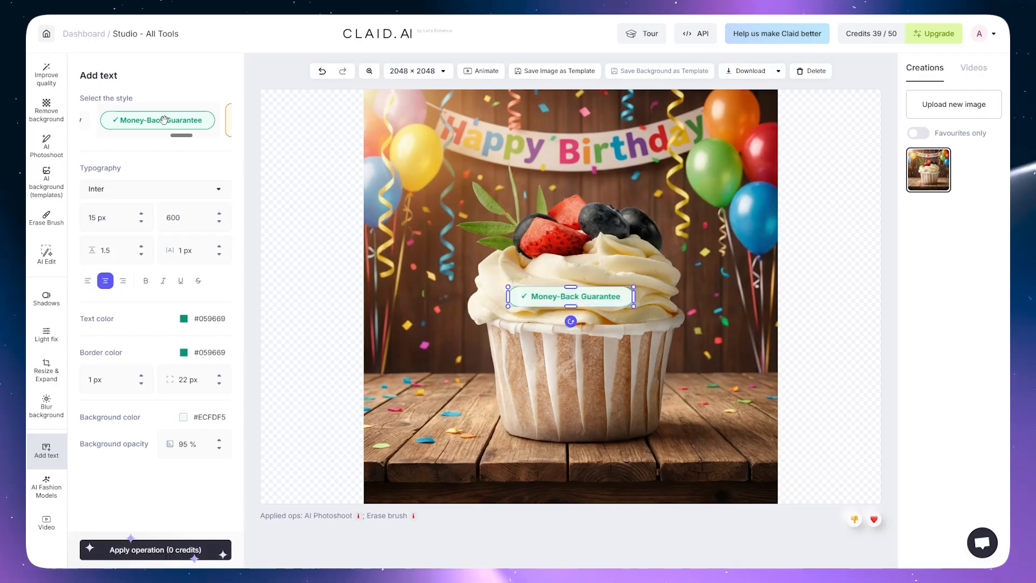
drag(572, 307, 654, 469)
drag(568, 460, 501, 455)
mouse_move(568, 448)
mouse_down()
mouse_move(599, 458)
mouse_move(553, 458)
mouse_up()
mouse_move(621, 459)
mouse_down()
mouse_move(621, 449)
mouse_move(632, 467)
mouse_move(593, 468)
mouse_move(610, 468)
mouse_up()
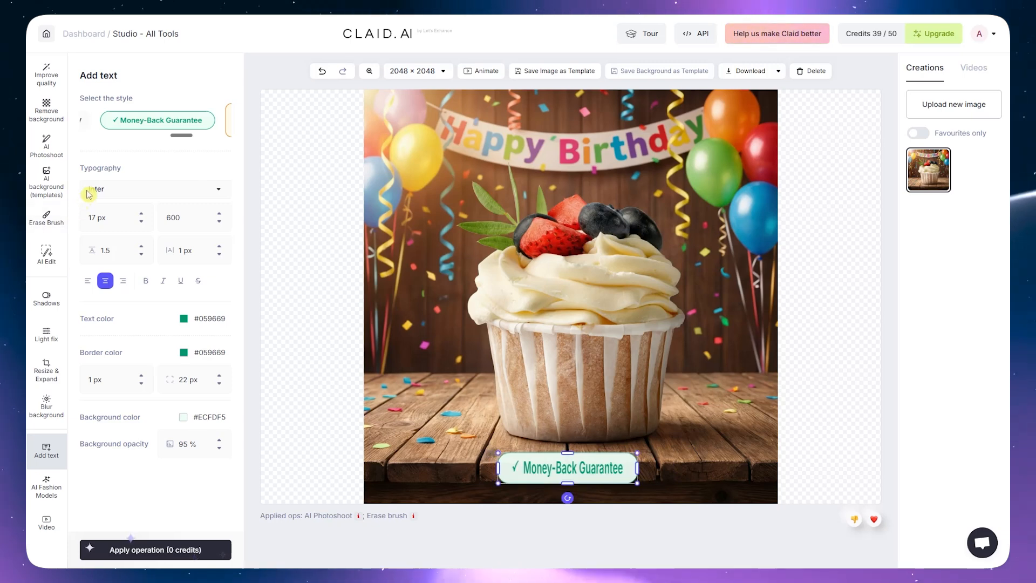
Try the Nunito and Roboto fonts on the Money-Back Guarantee text and set the font back to Inter
double_click(542, 467)
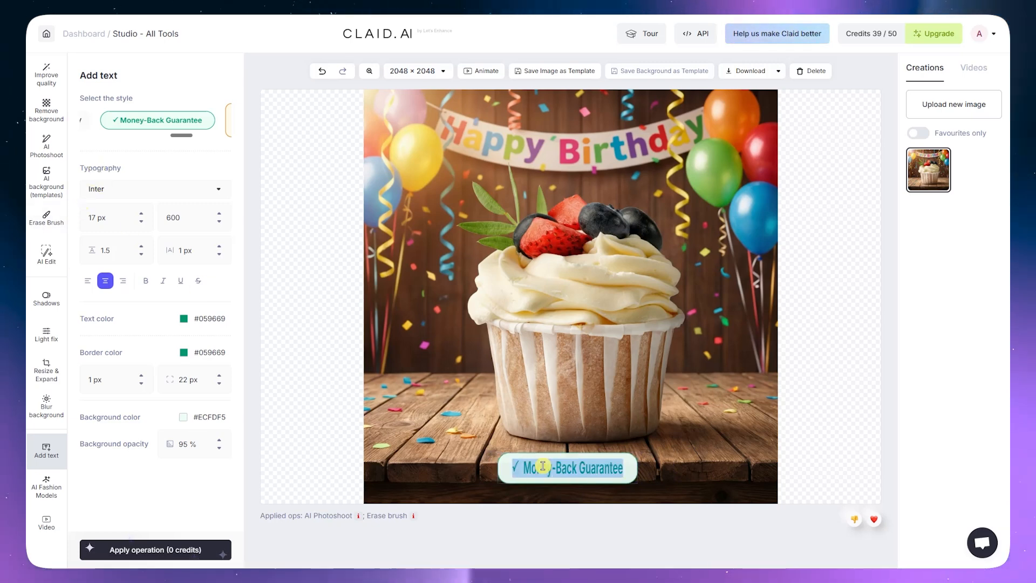
click(523, 466)
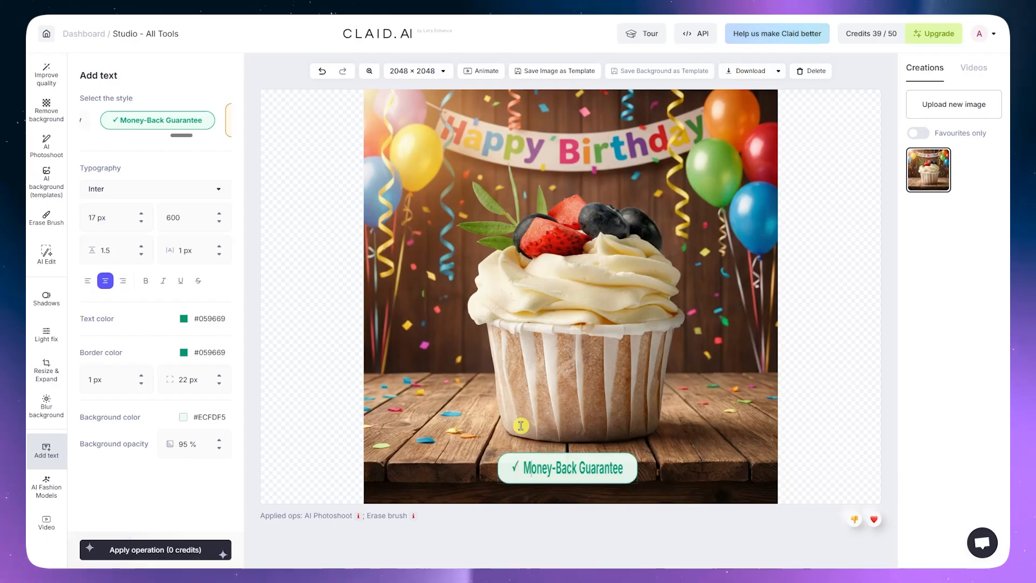
double_click(564, 464)
triple_click(565, 464)
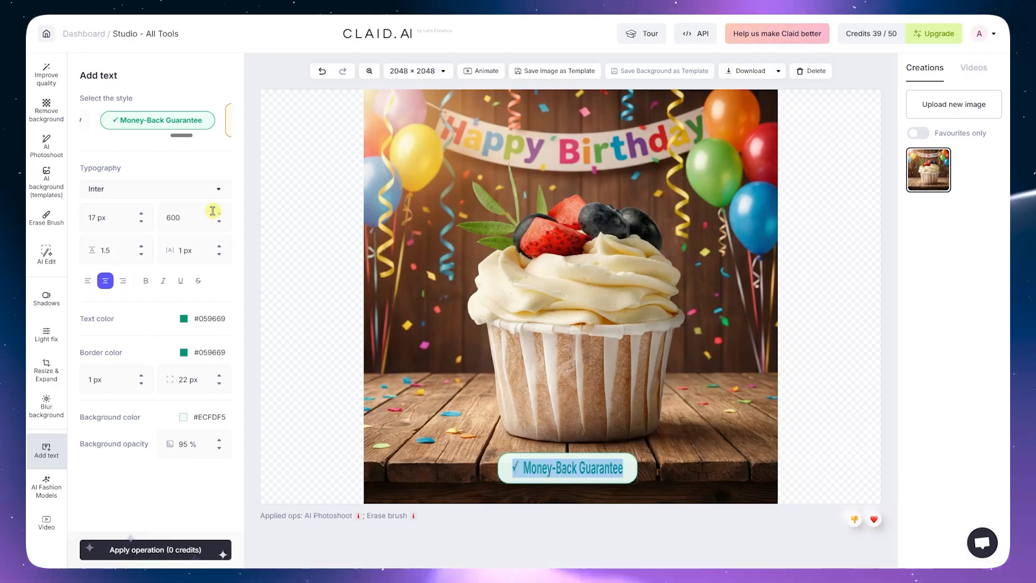
click(218, 193)
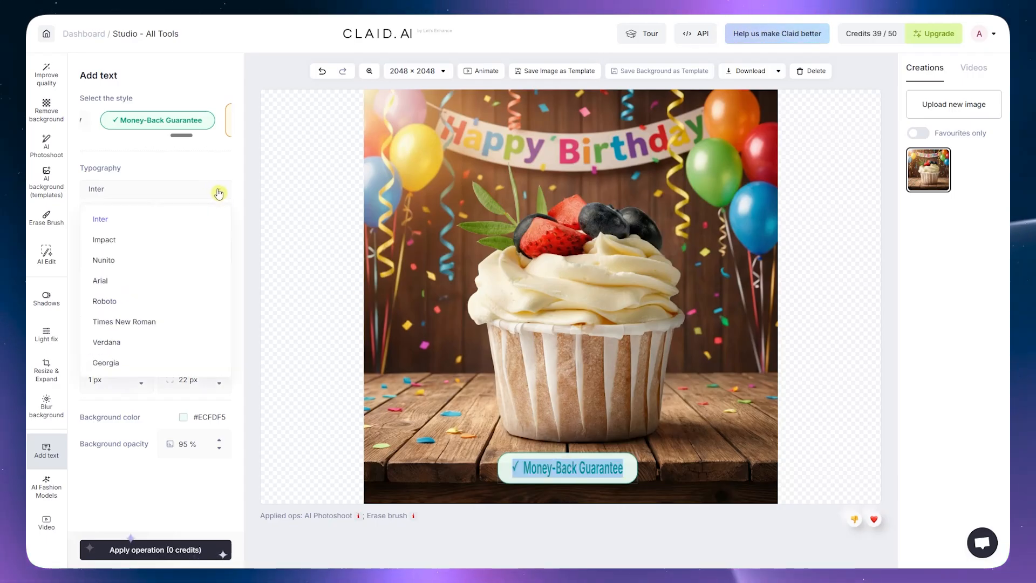
click(114, 260)
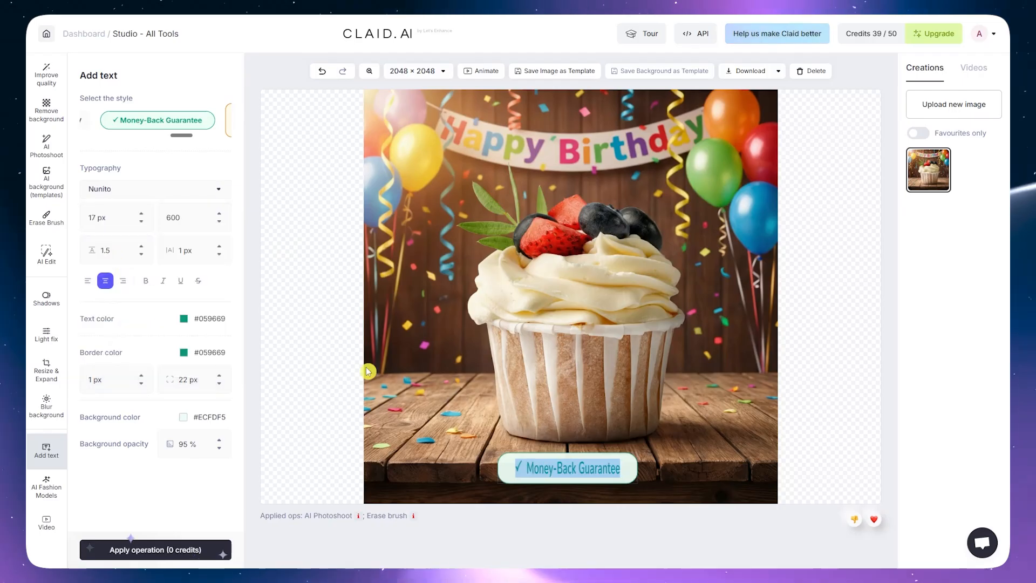
click(216, 190)
click(148, 307)
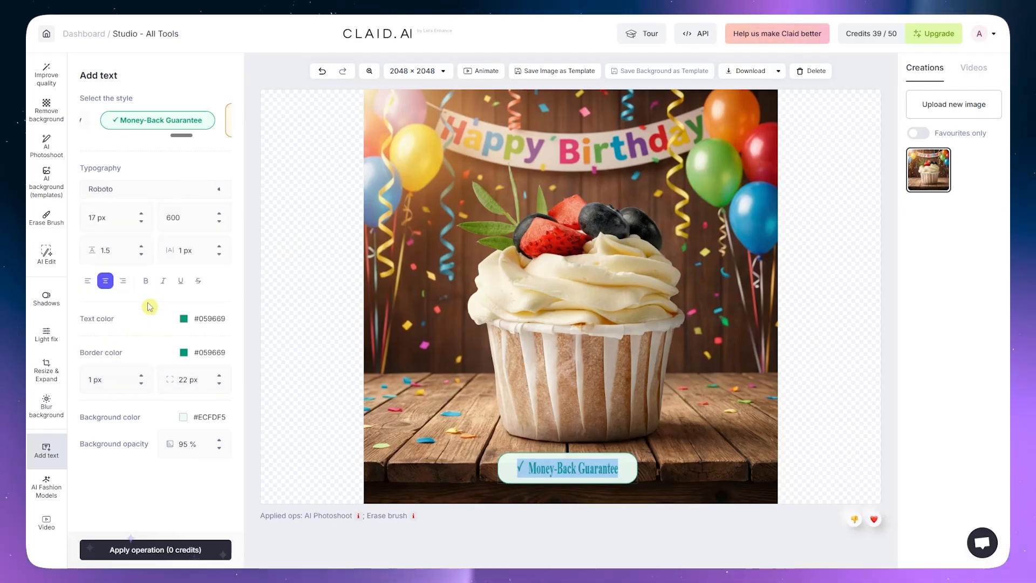
click(209, 191)
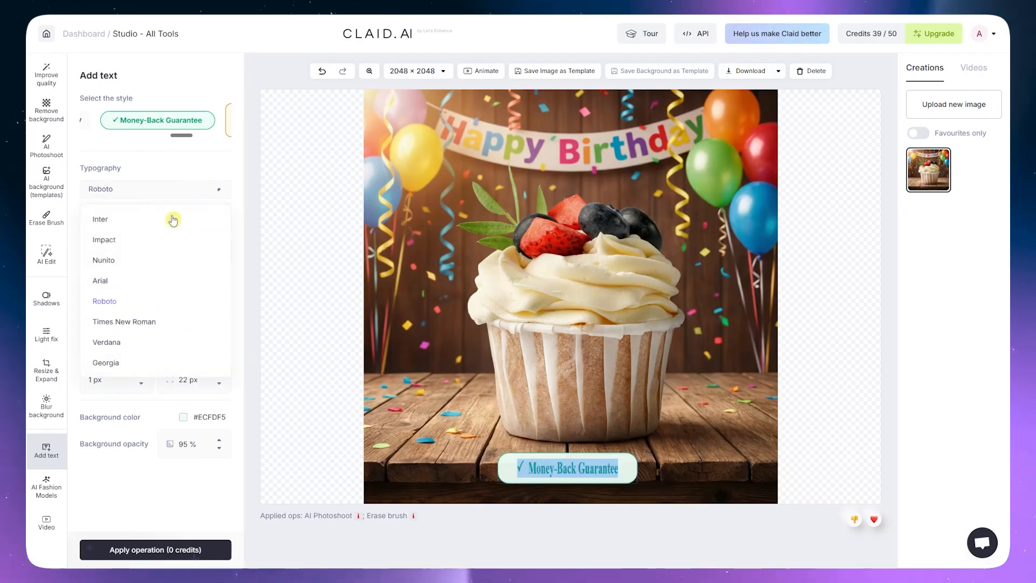
click(162, 218)
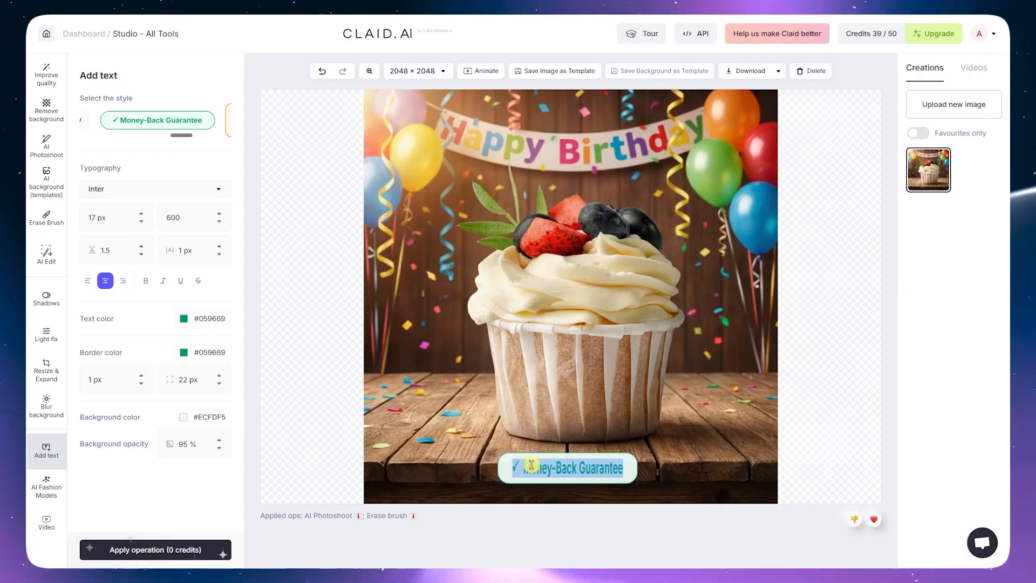
Replace the badge text below the cupcake with "BUY NOW @ $5 EACH"
click(586, 468)
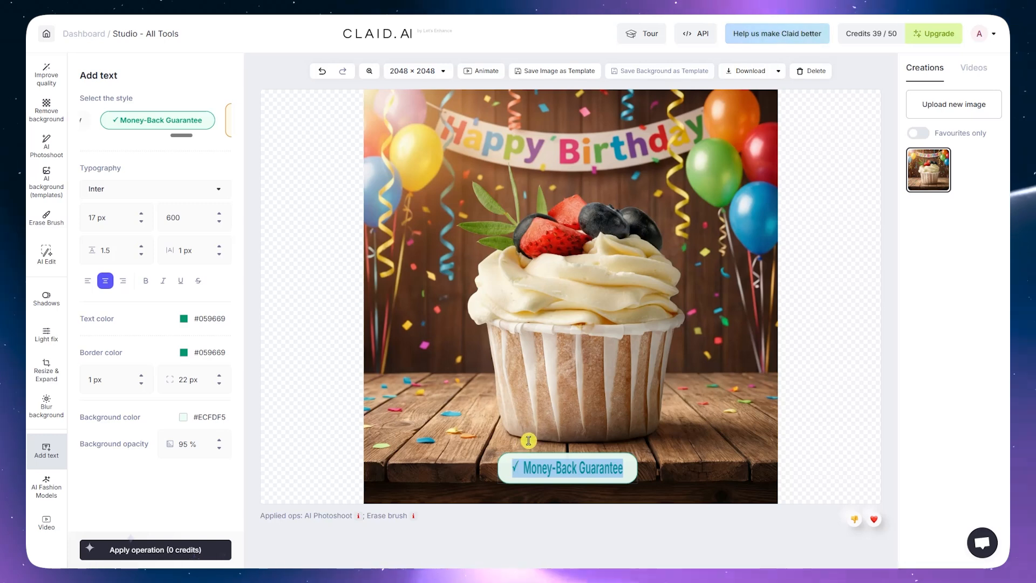
key(BackSpace)
text(BUT)
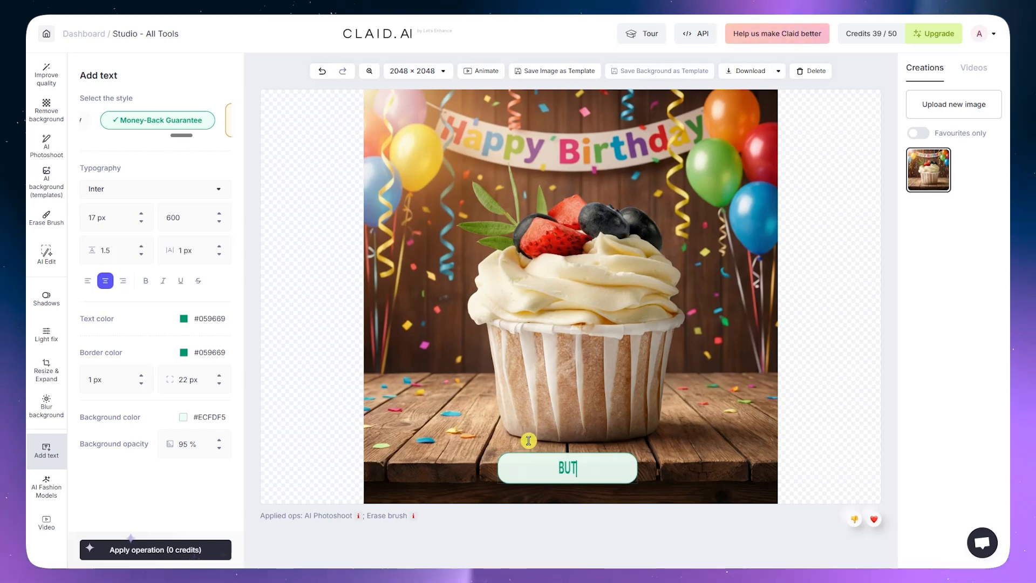
text( NOW @)
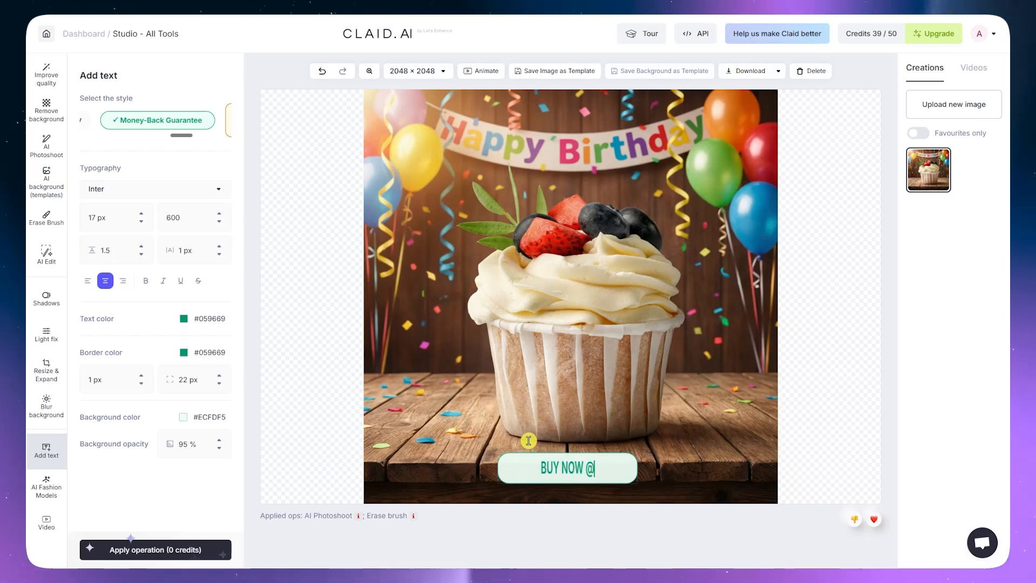
text( $5 EACH)
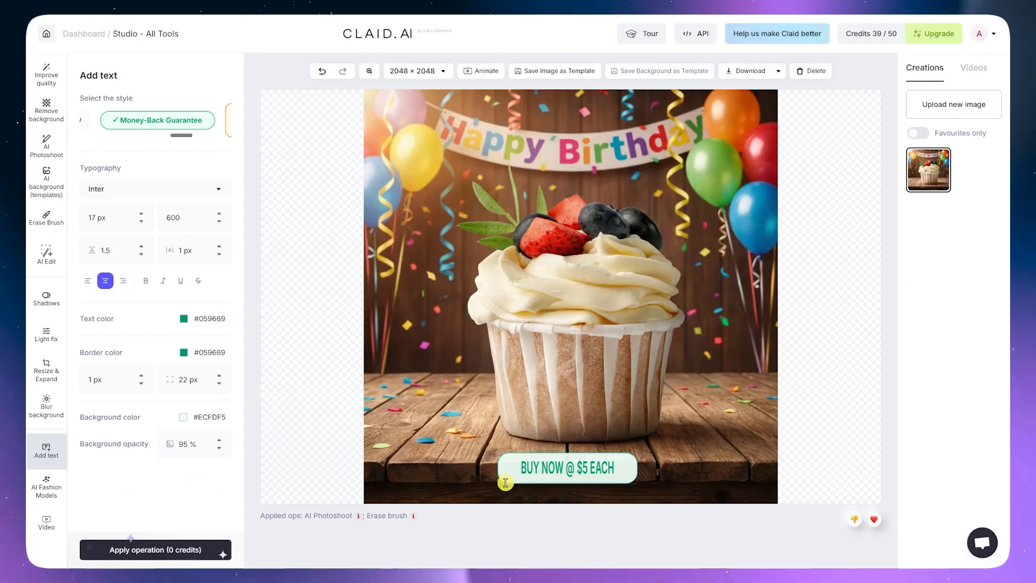
click(154, 119)
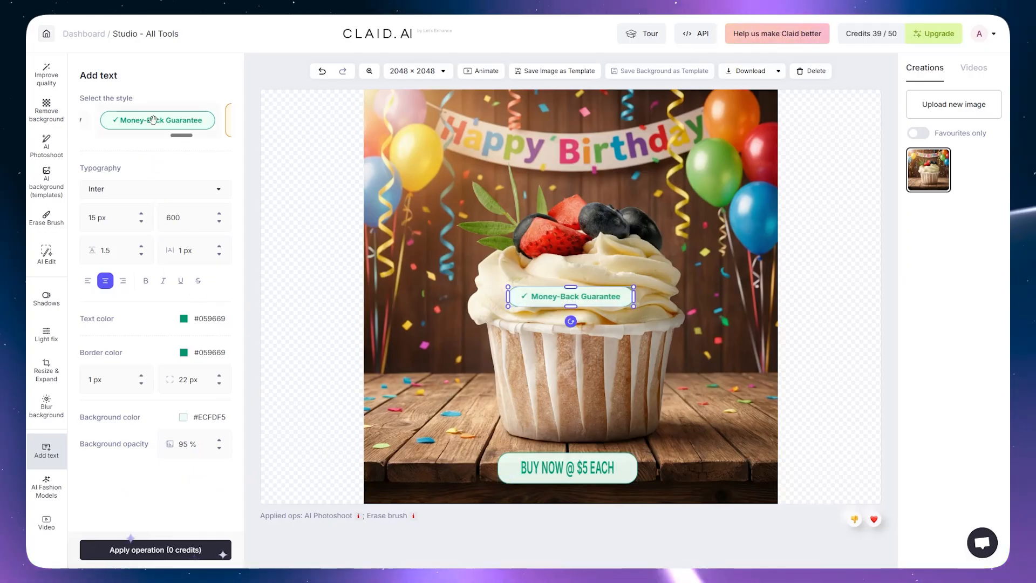
click(630, 297)
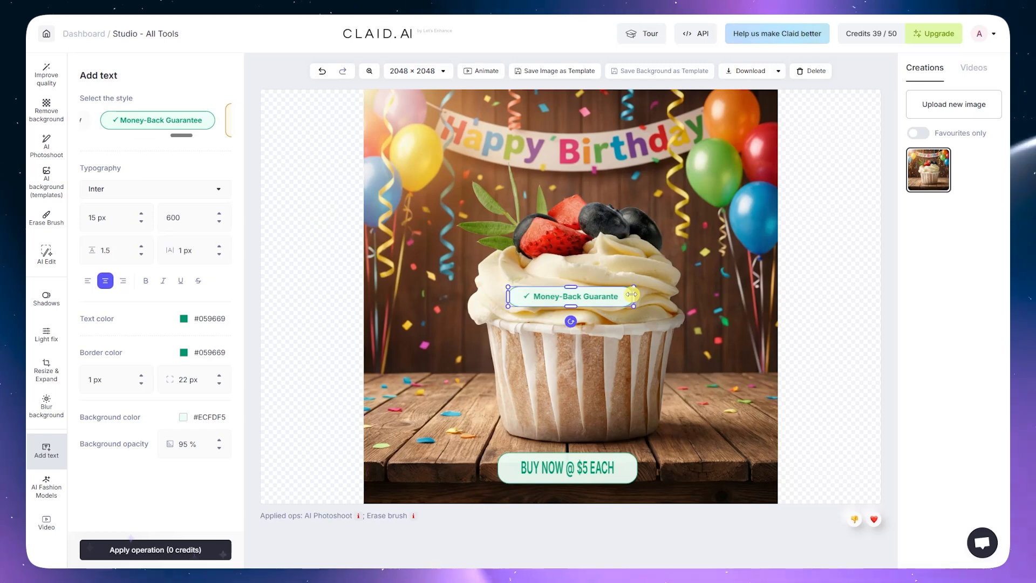
key(Delete)
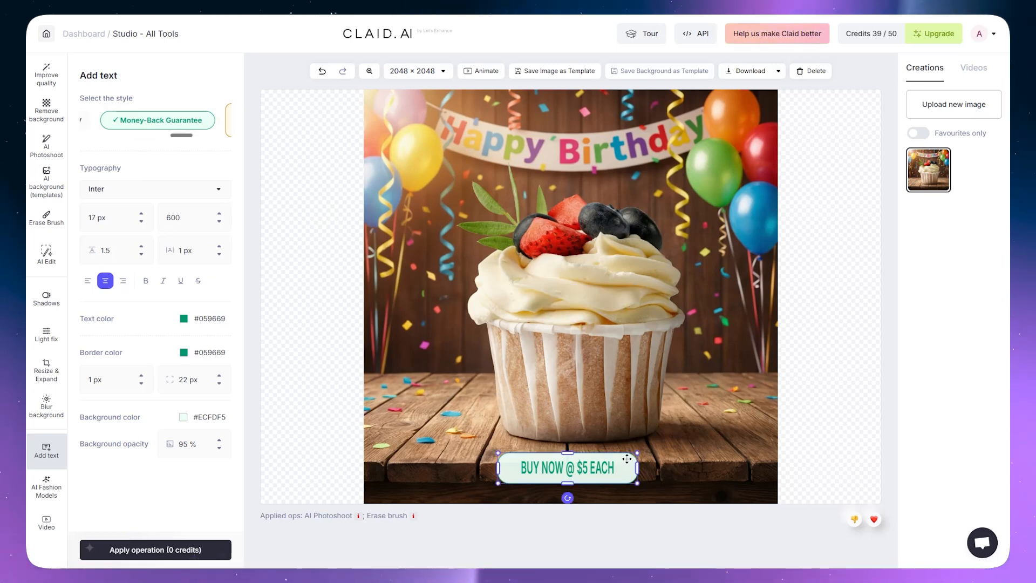
Enlarge the BUY NOW badge to 34 px text along the image's lower edge, and return to the first text styles
drag(623, 464, 668, 467)
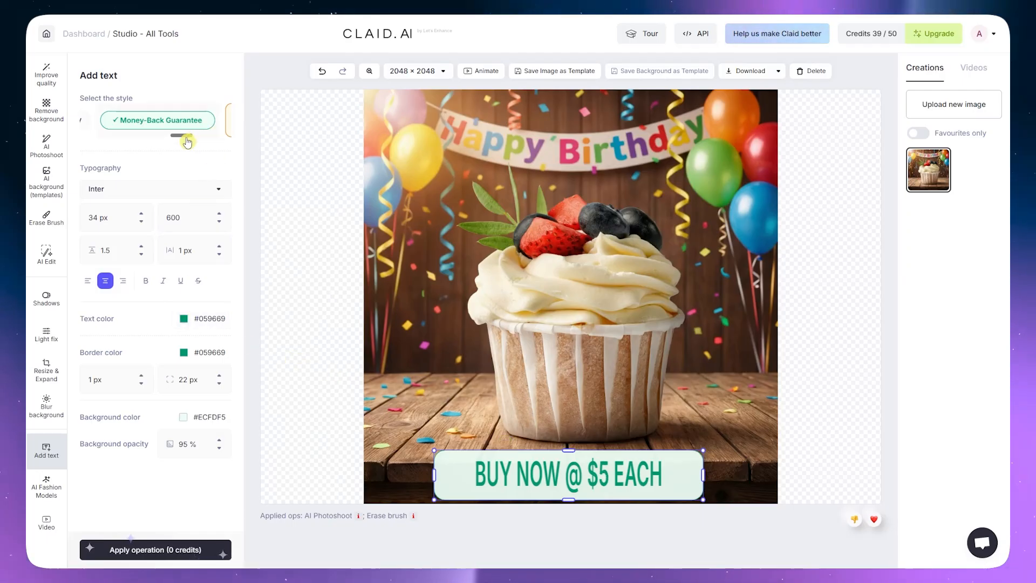
drag(187, 142, 92, 150)
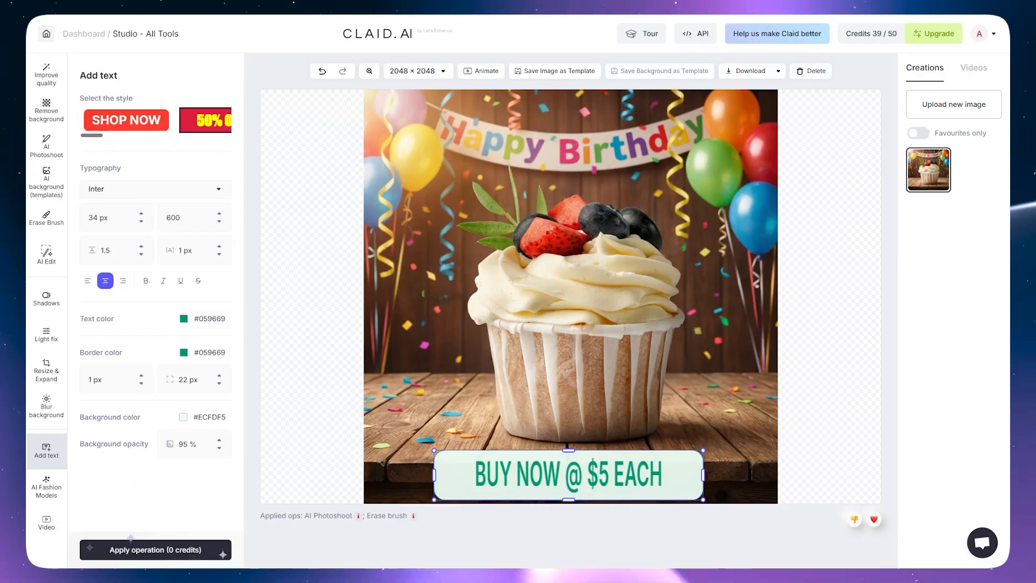
Upload the clothing JPG from Downloads to AI Fashion Models and select it as the garment for the model
click(47, 489)
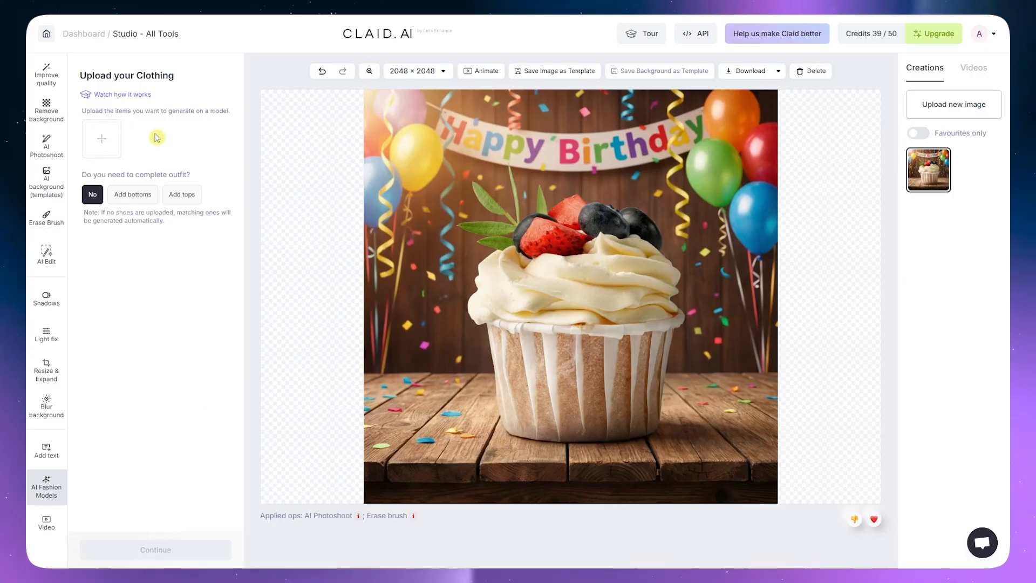
click(96, 141)
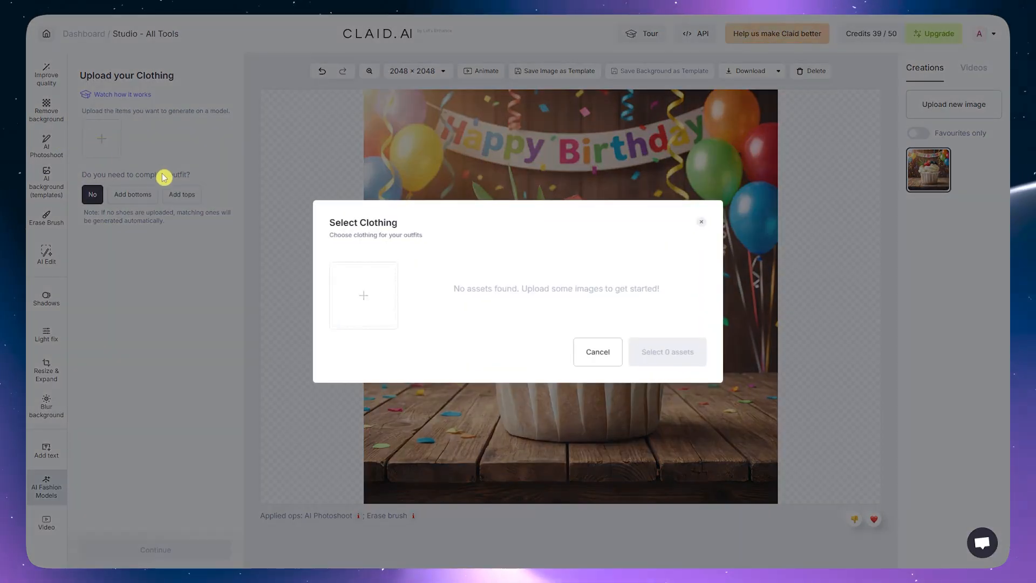
click(356, 302)
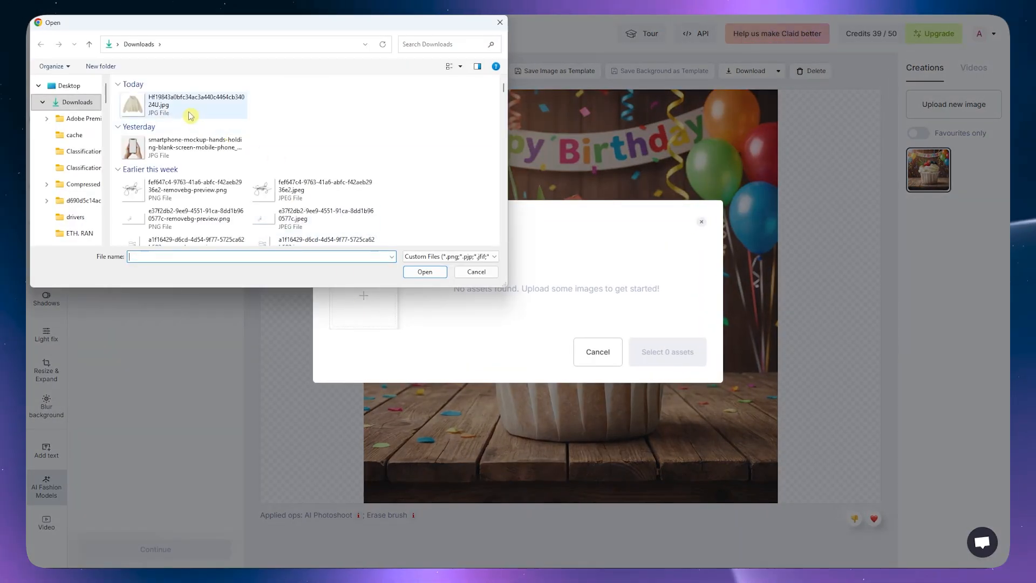
click(190, 115)
click(425, 272)
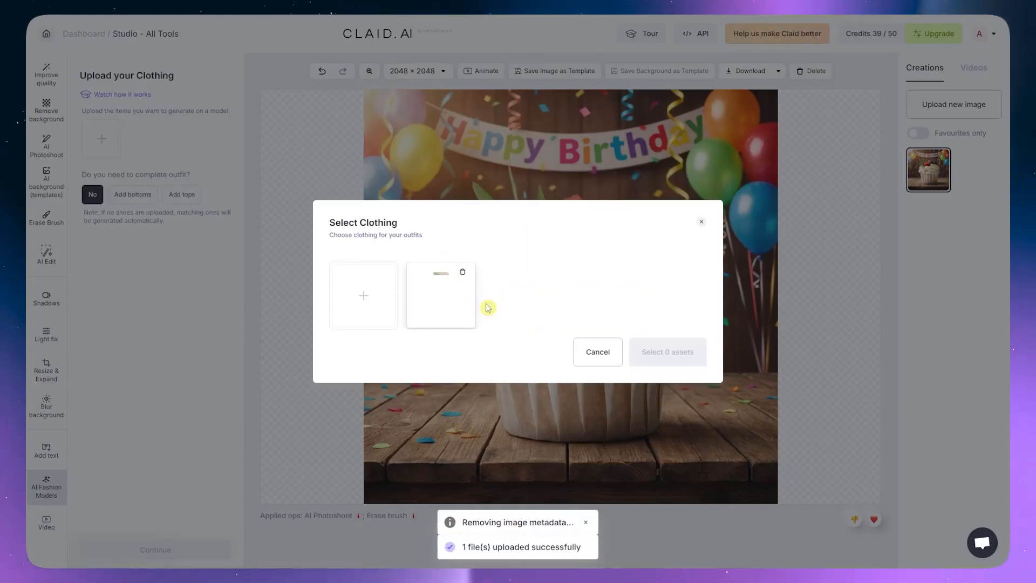
click(453, 313)
click(666, 356)
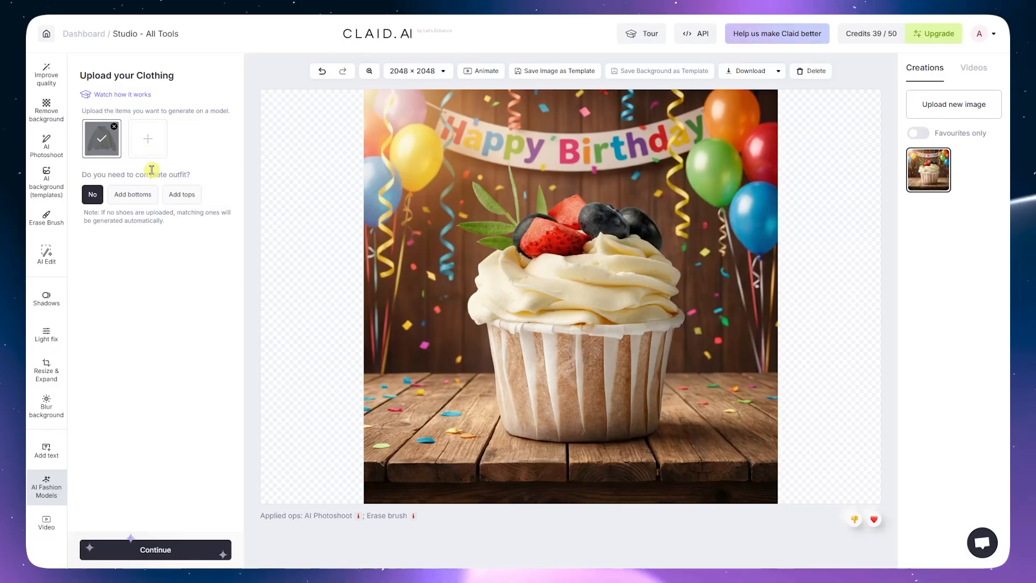
Start from a blank upload canvas and choose to complete the outfit by adding bottoms
click(954, 107)
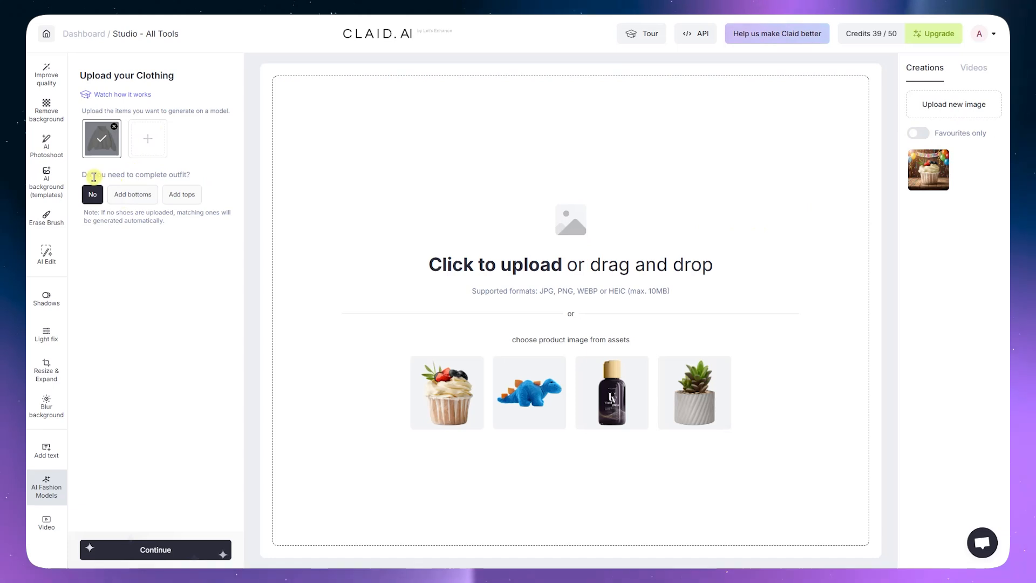
click(125, 200)
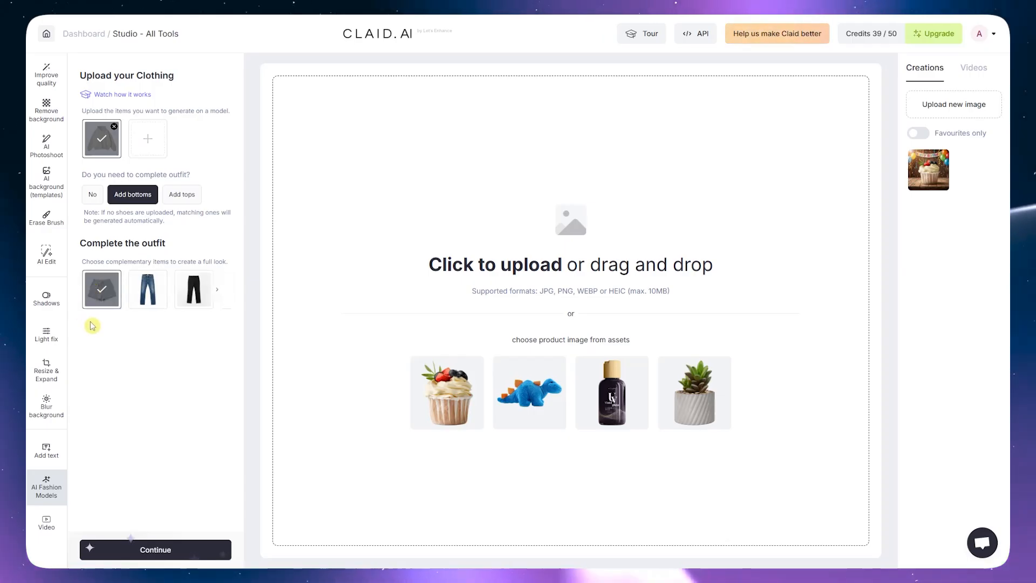
Complete the outfit with the blue jeans and choose the pale, long-haired male model in the males category
click(155, 294)
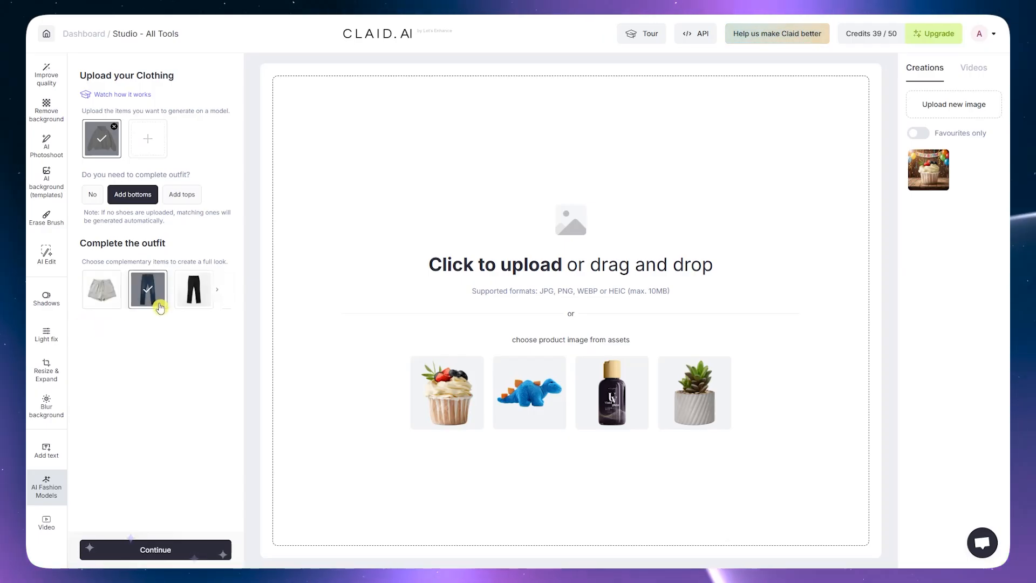
click(178, 551)
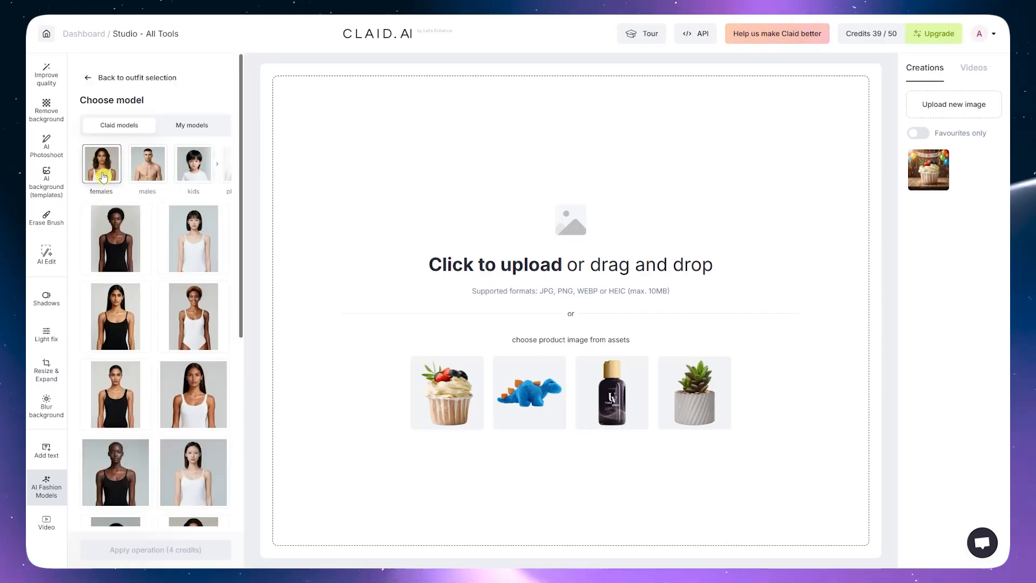
click(221, 166)
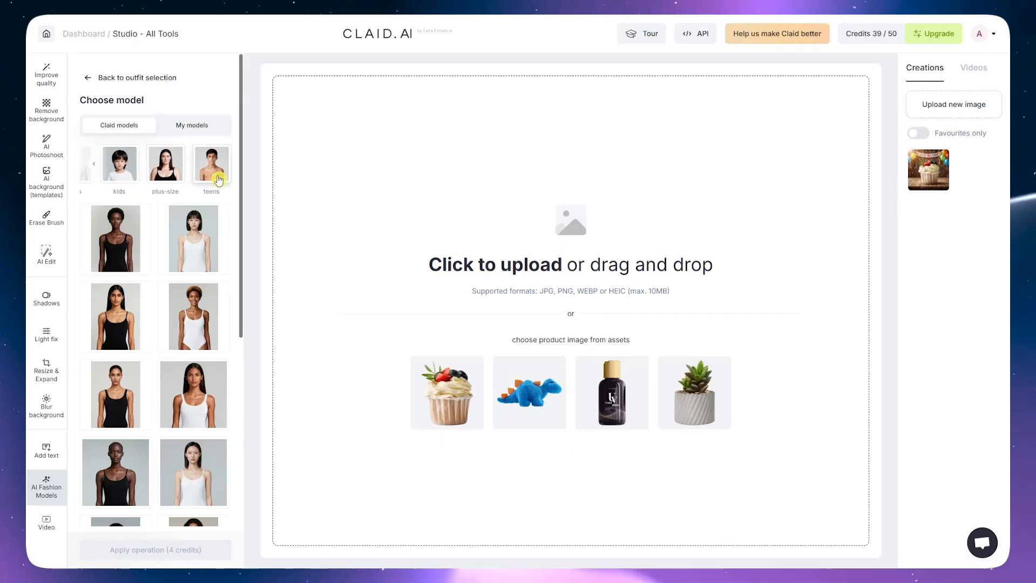
click(94, 165)
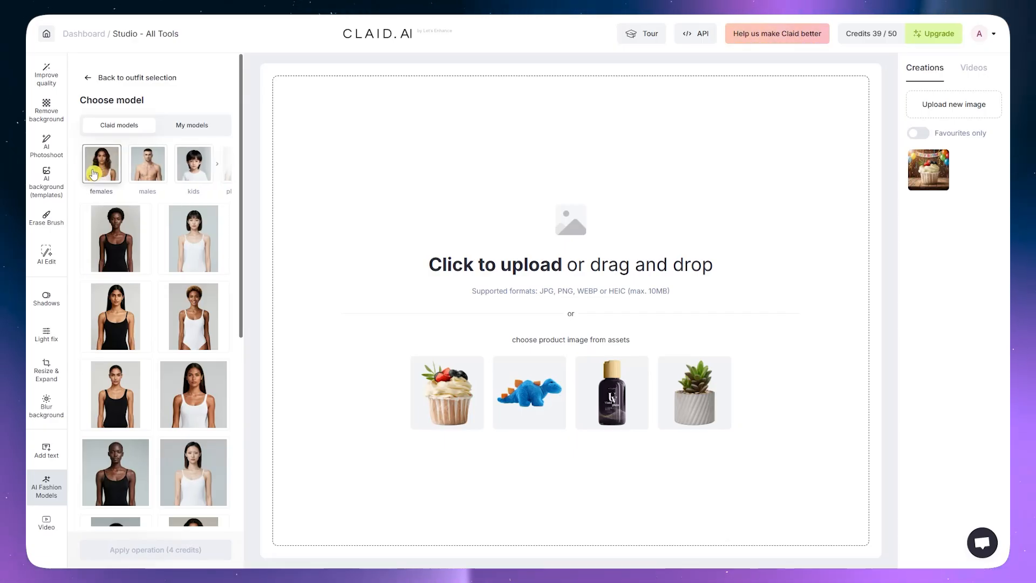
click(148, 169)
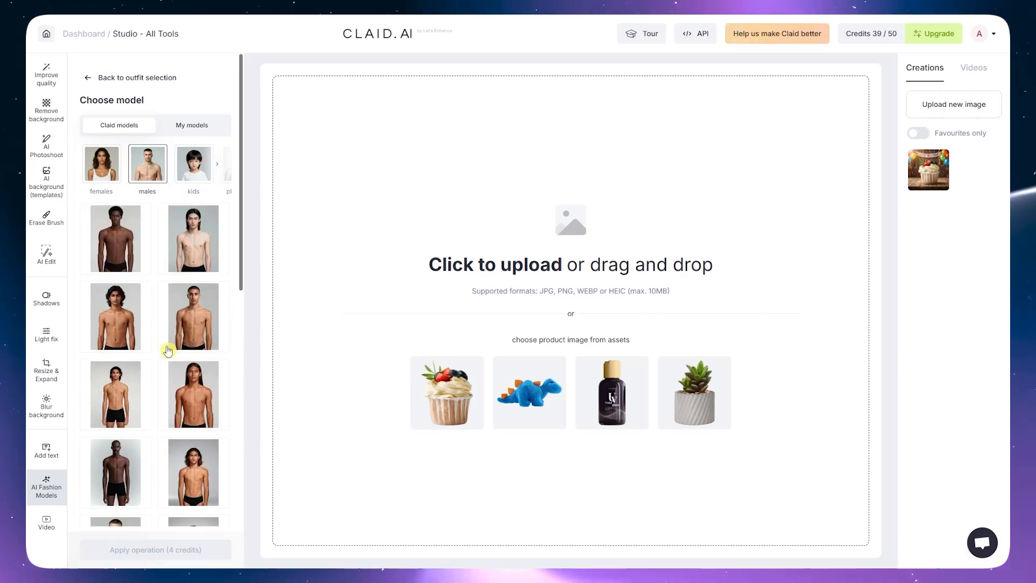
scroll(177, 341, down, 1)
scroll(182, 347, down, 2)
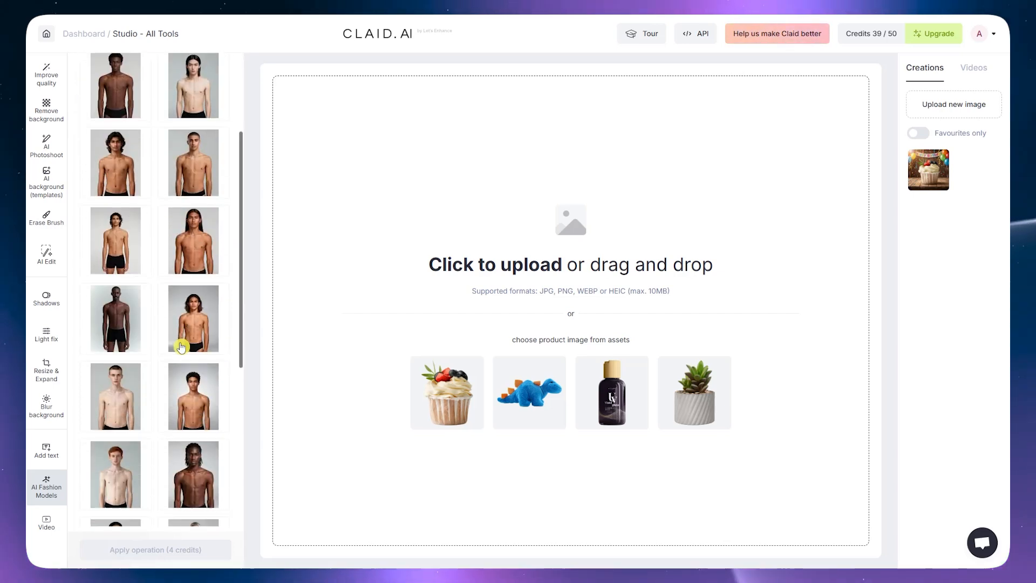
scroll(189, 366, up, 3)
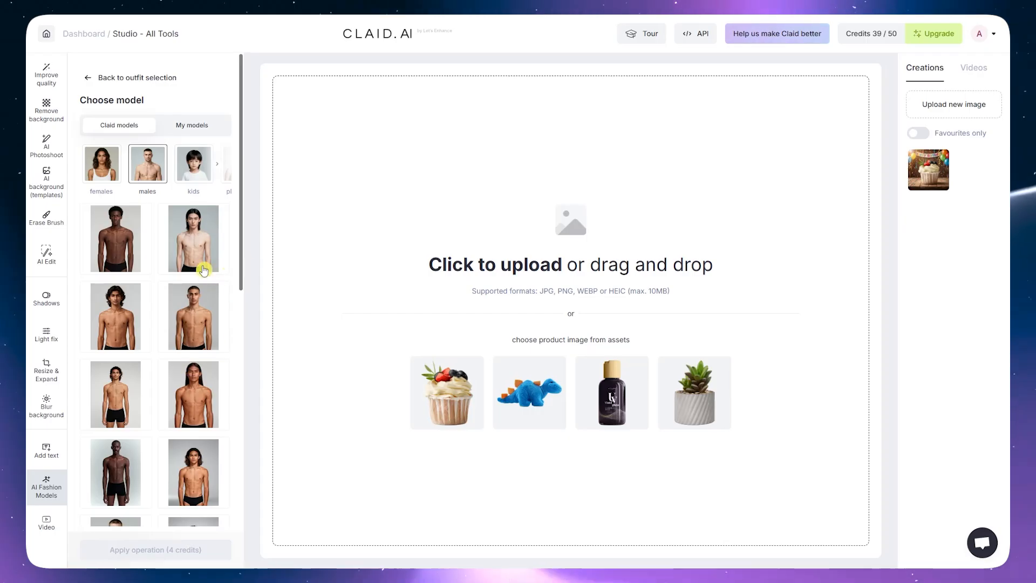
click(190, 247)
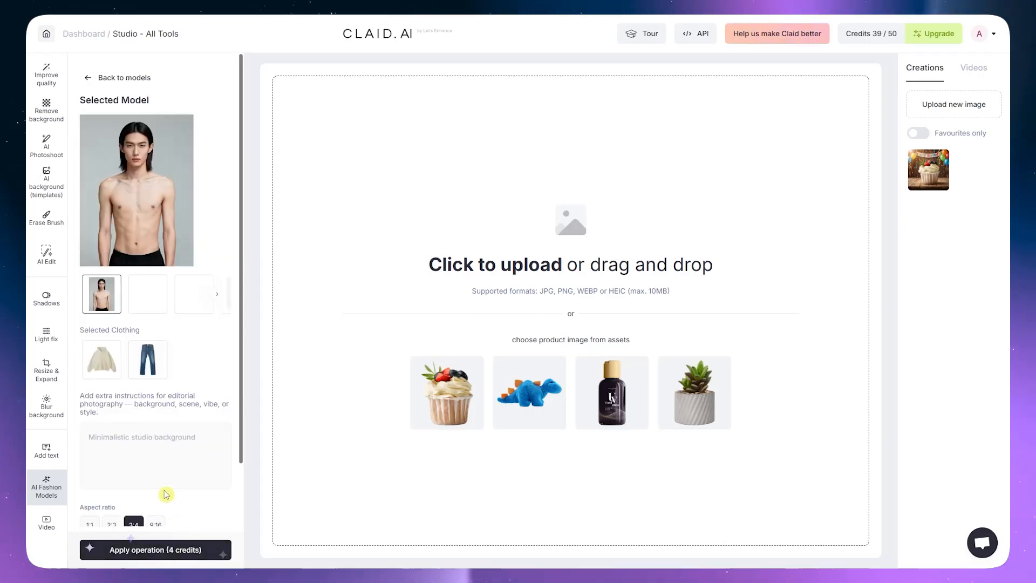
Add the instruction "the background should be dark" and generate one 3:4 image of the dressed model
scroll(165, 494, down, 1)
click(144, 365)
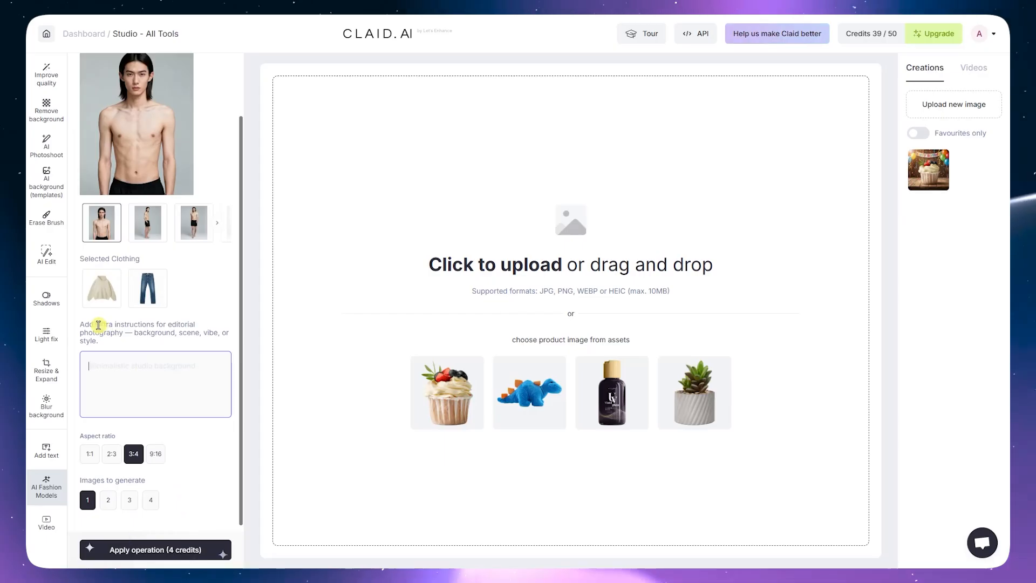
drag(99, 324, 201, 326)
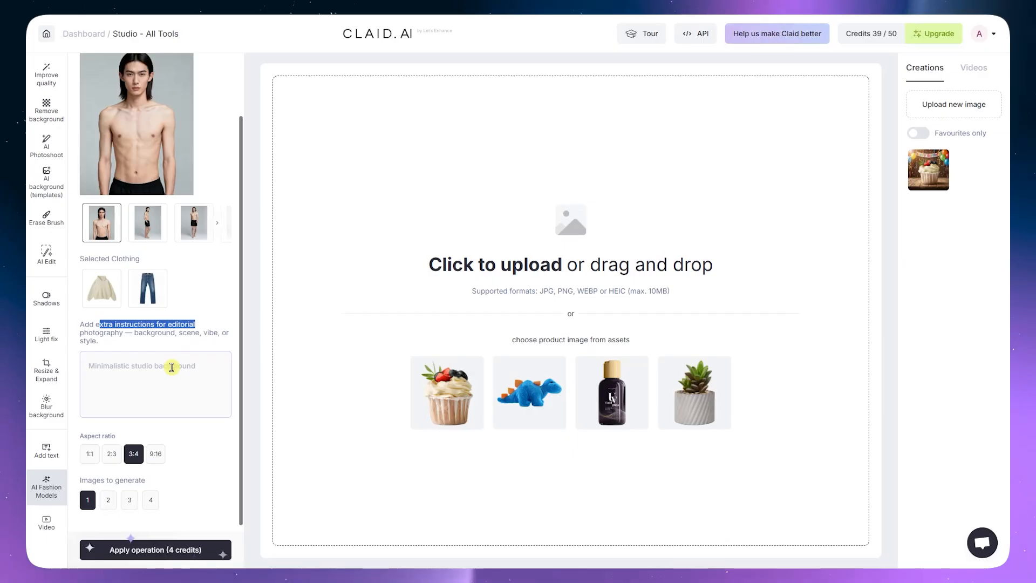
click(169, 367)
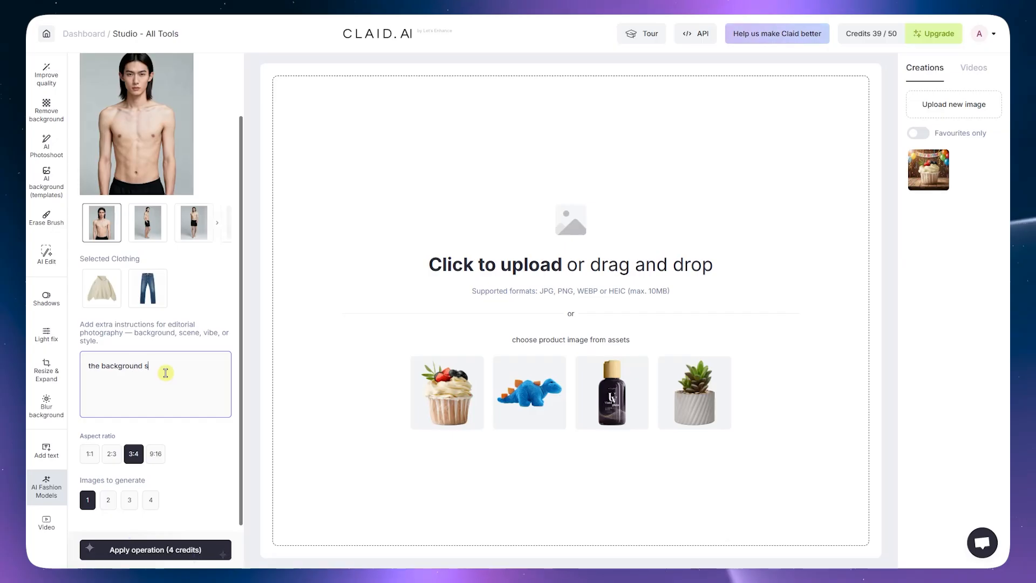
text(be )
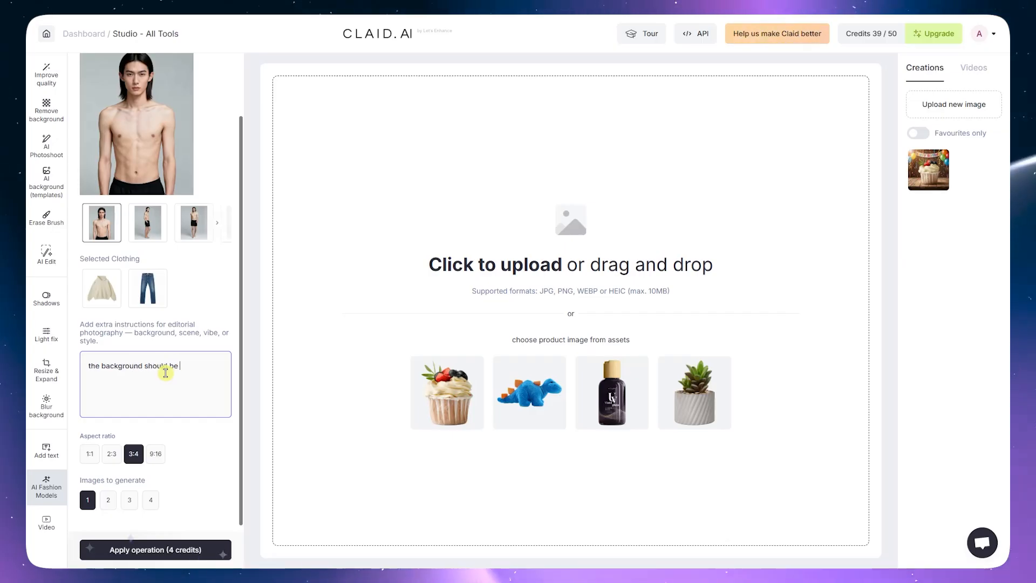
text(dark)
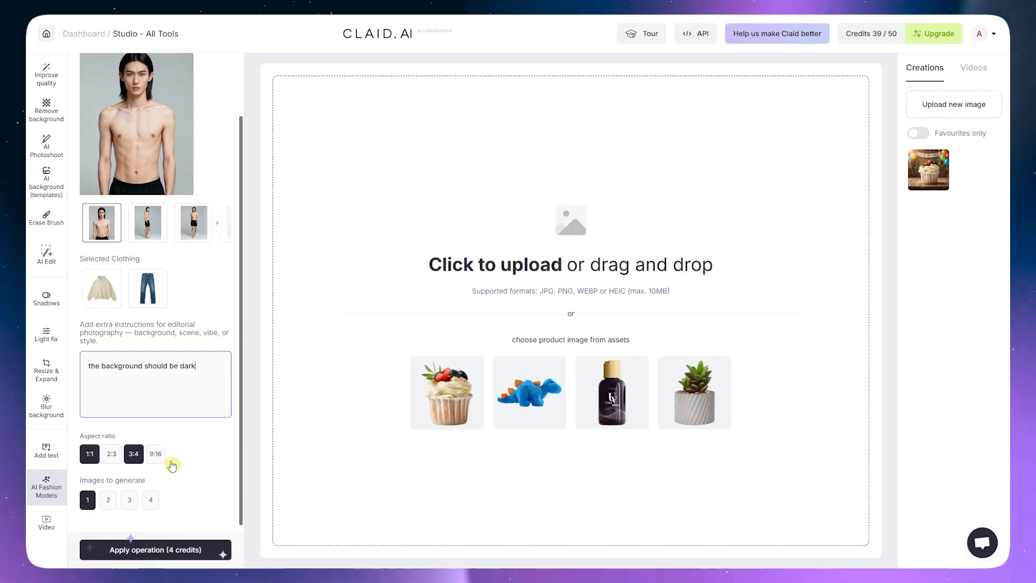
click(90, 454)
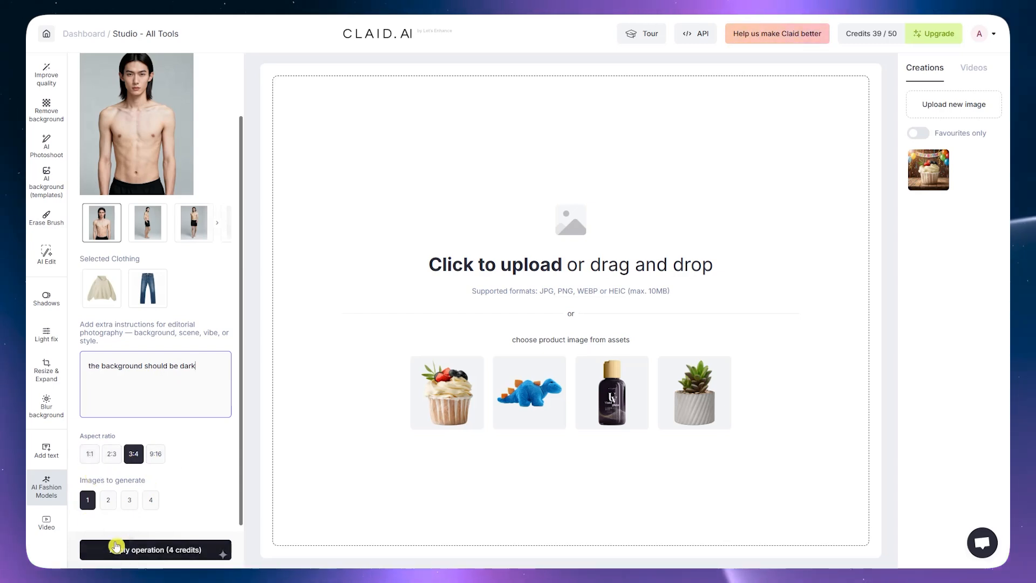
click(150, 554)
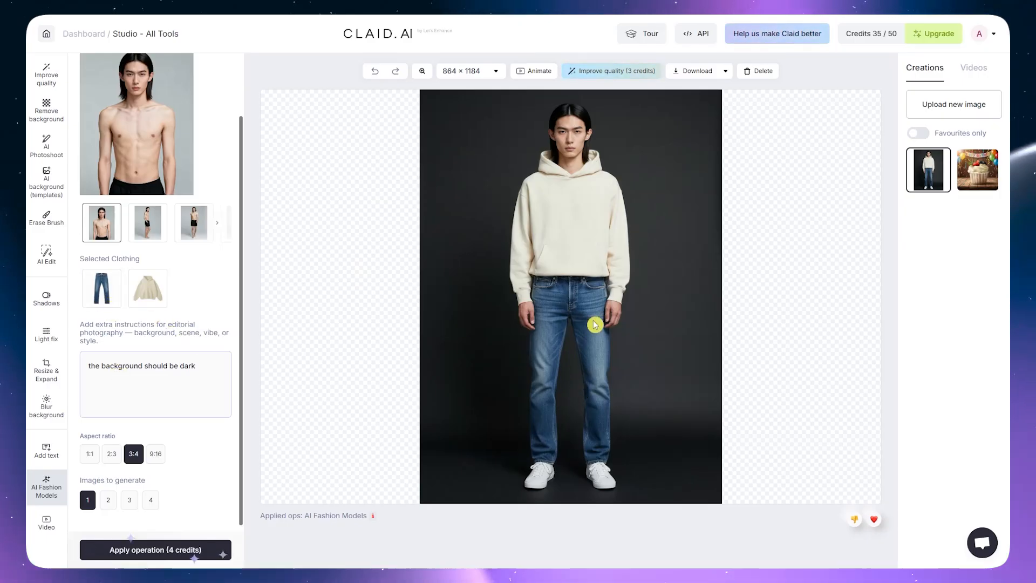
Extend the instructions with "The model should have a crossed arms pose.", generate another image, and open the new creation
drag(115, 366, 198, 371)
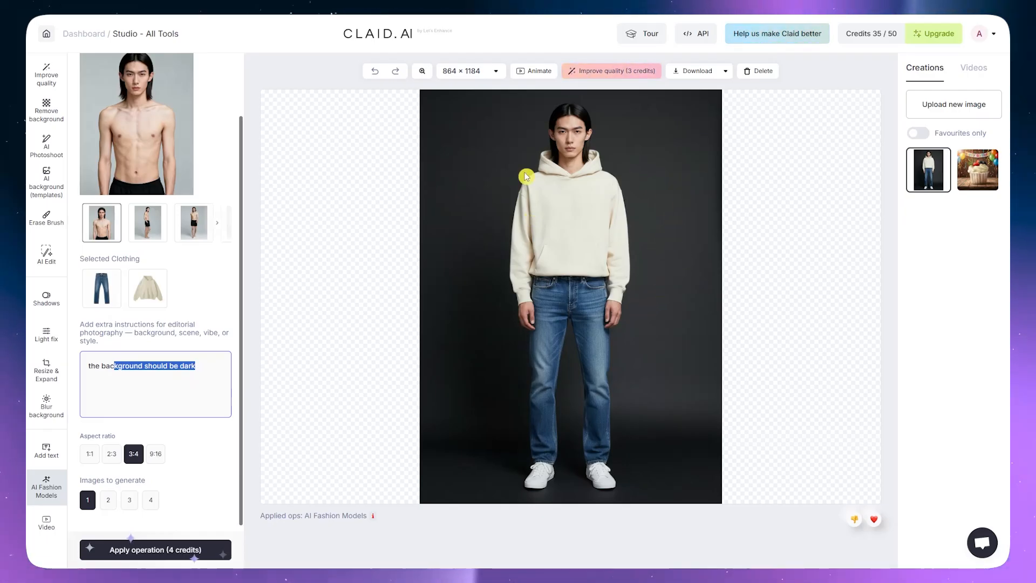
click(201, 366)
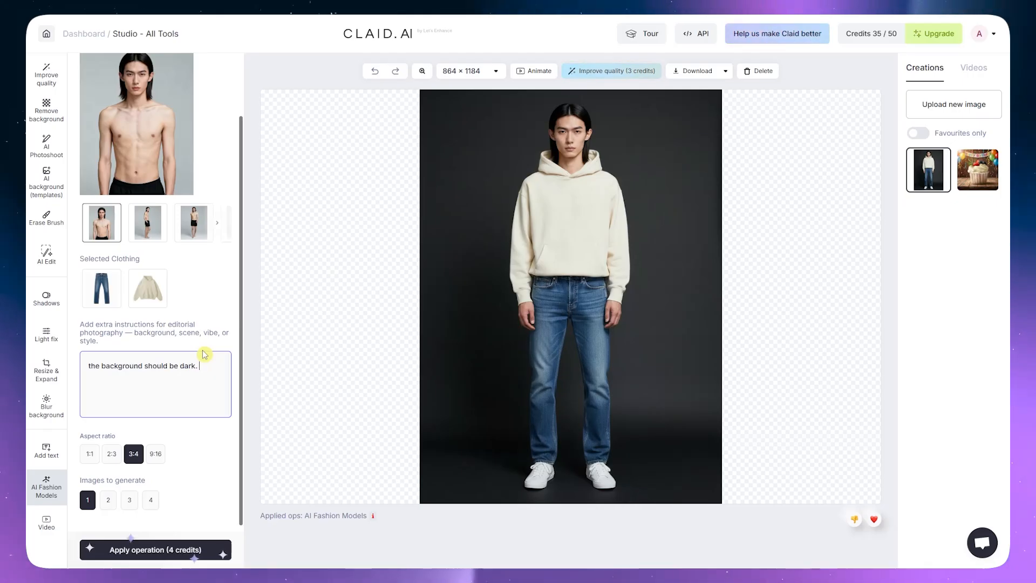
text(he model should have)
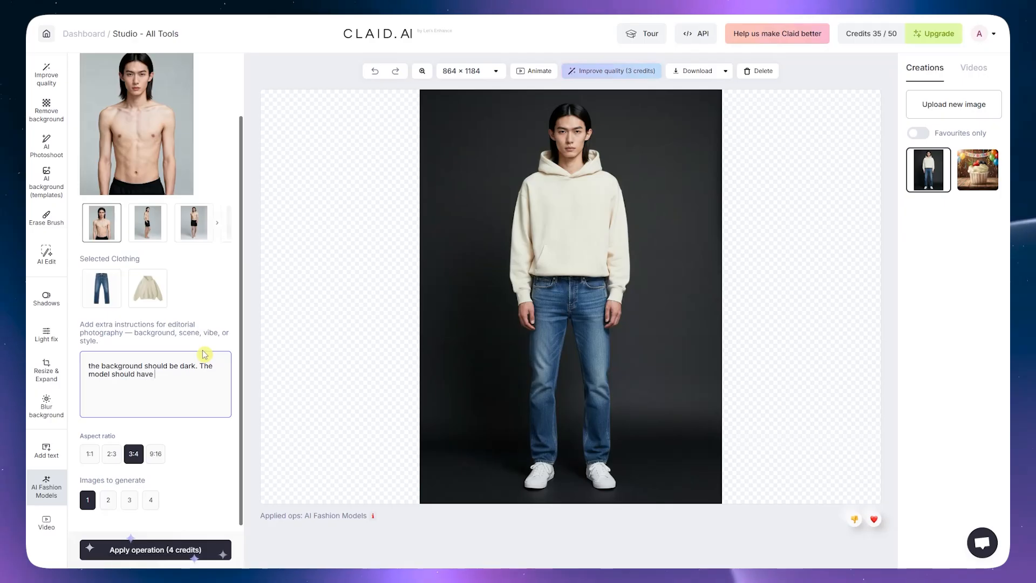
text( a crosse)
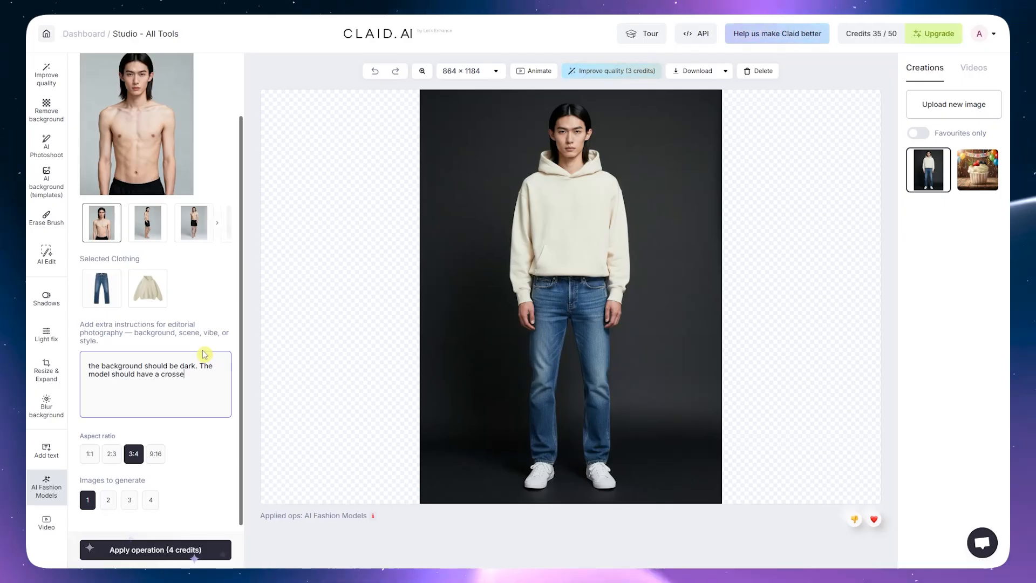
text(d arms pose.)
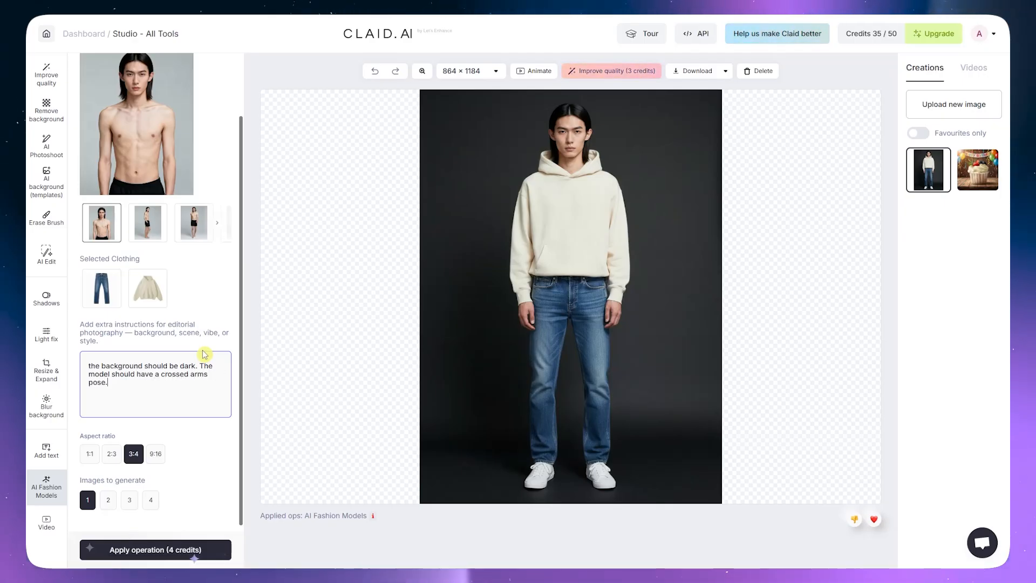
click(171, 549)
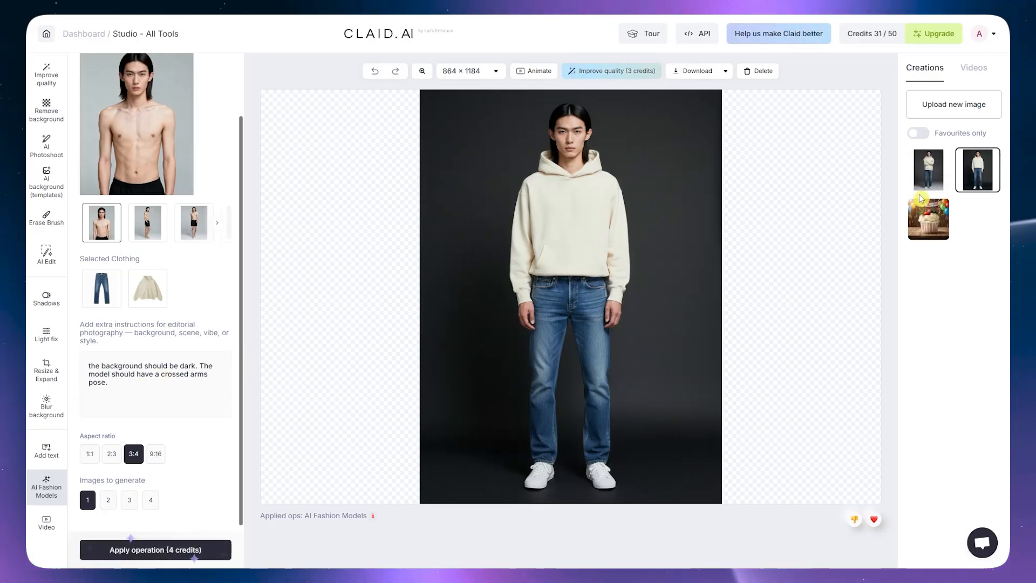
click(926, 180)
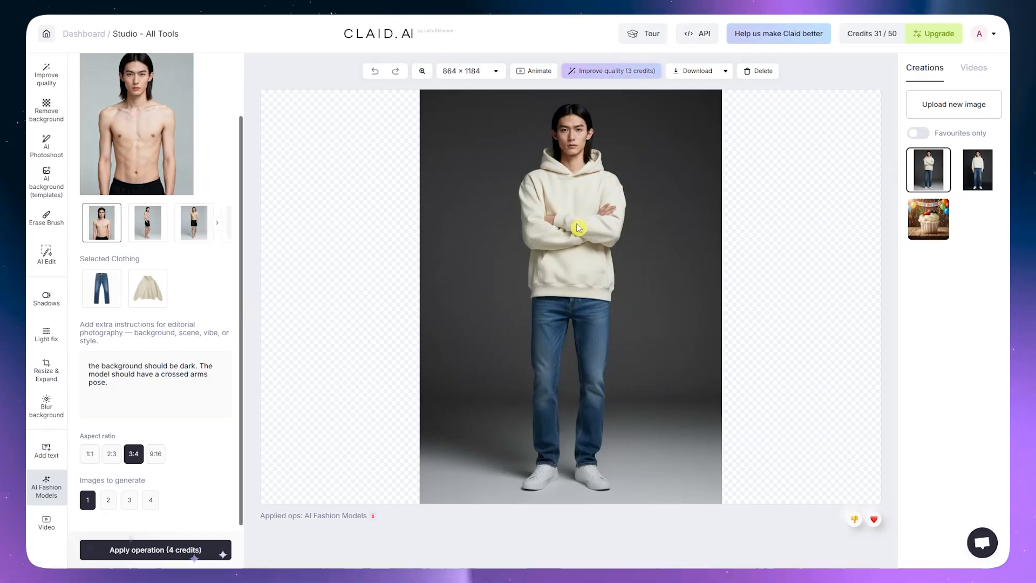
Switch the selected model to the full-body side pose and look through the remaining poses
click(134, 392)
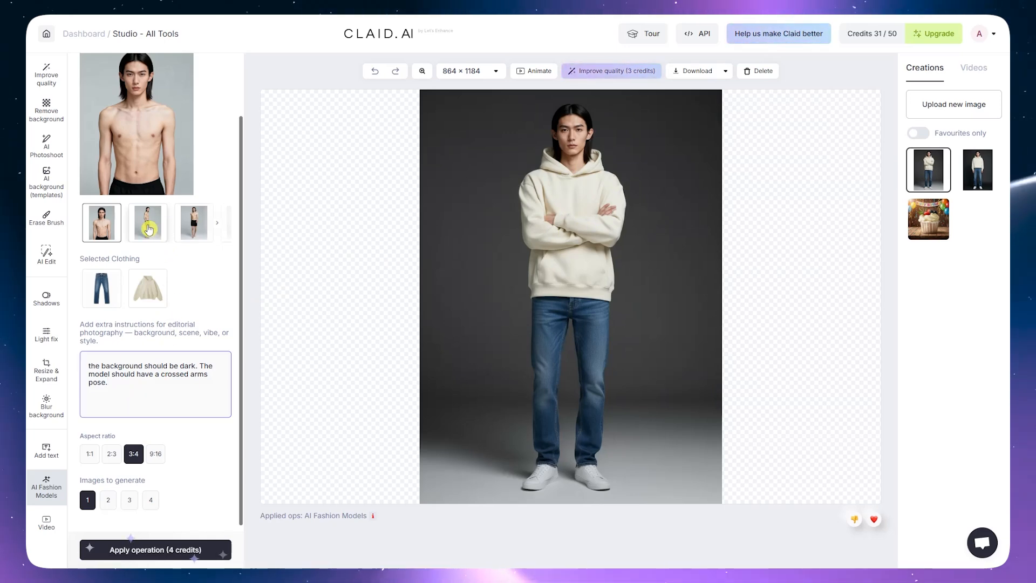
scroll(147, 264, up, 1)
scroll(147, 270, up, 2)
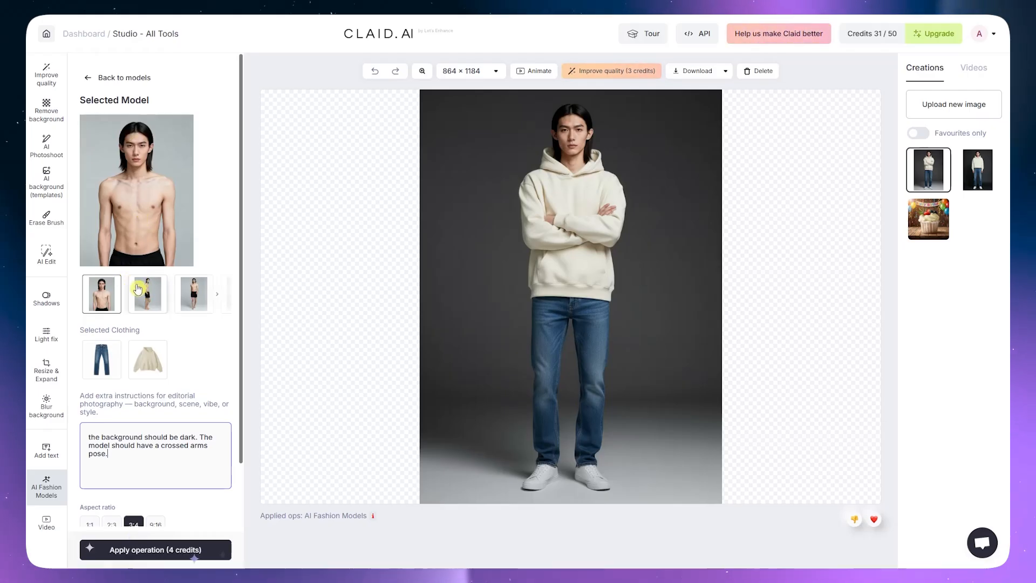
click(143, 291)
click(217, 294)
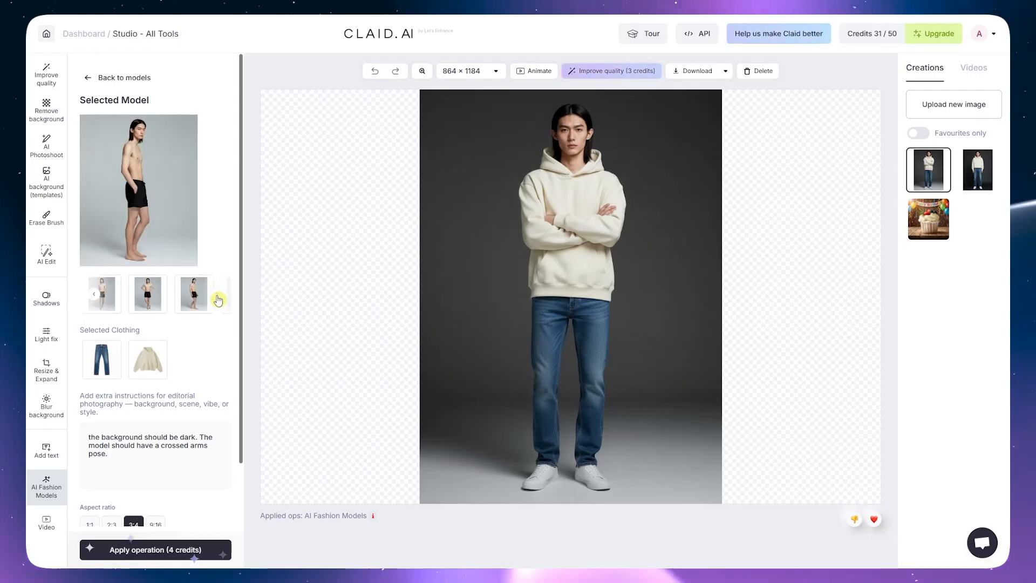
click(218, 298)
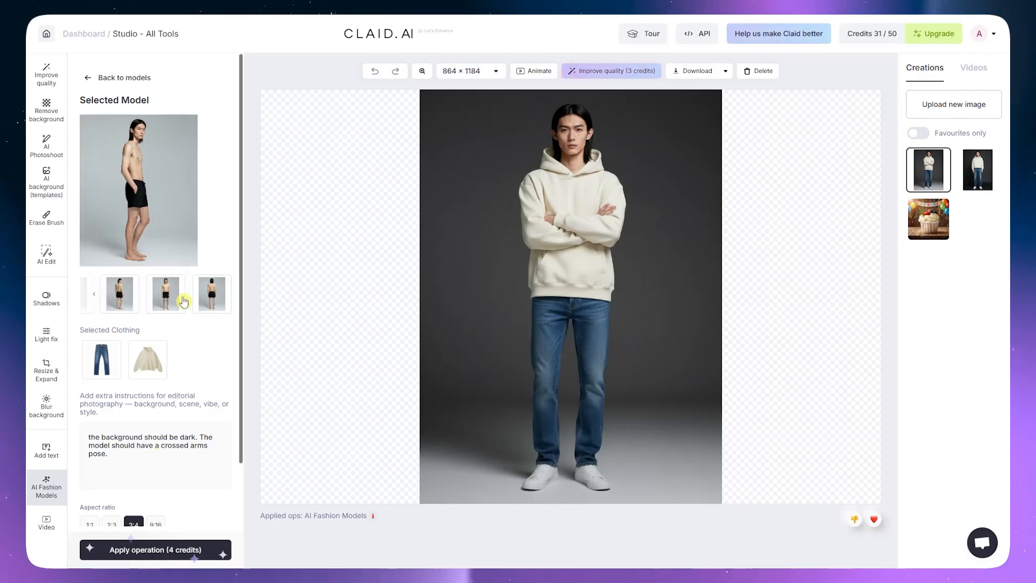
scroll(198, 463, down, 1)
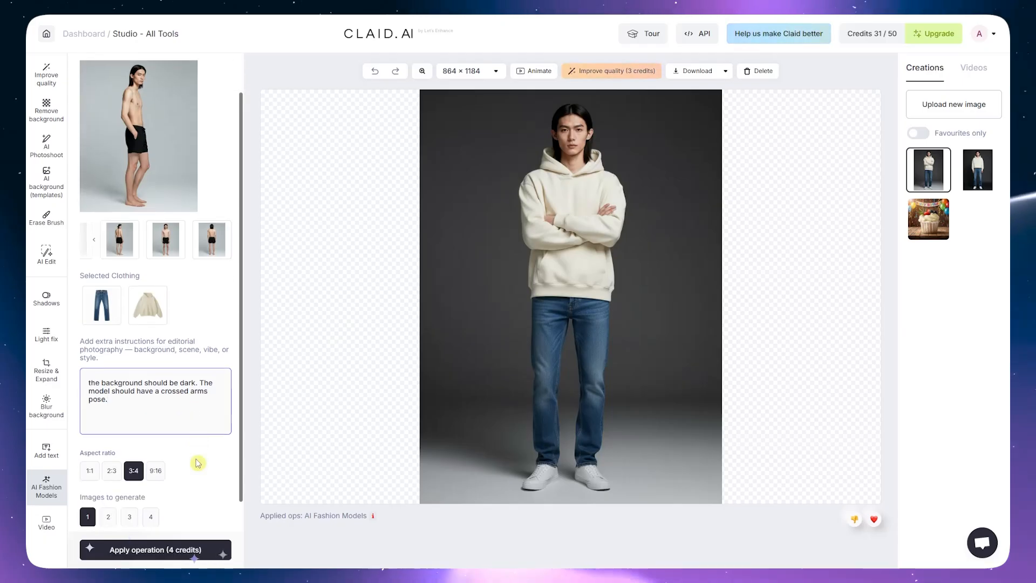
scroll(198, 463, down, 1)
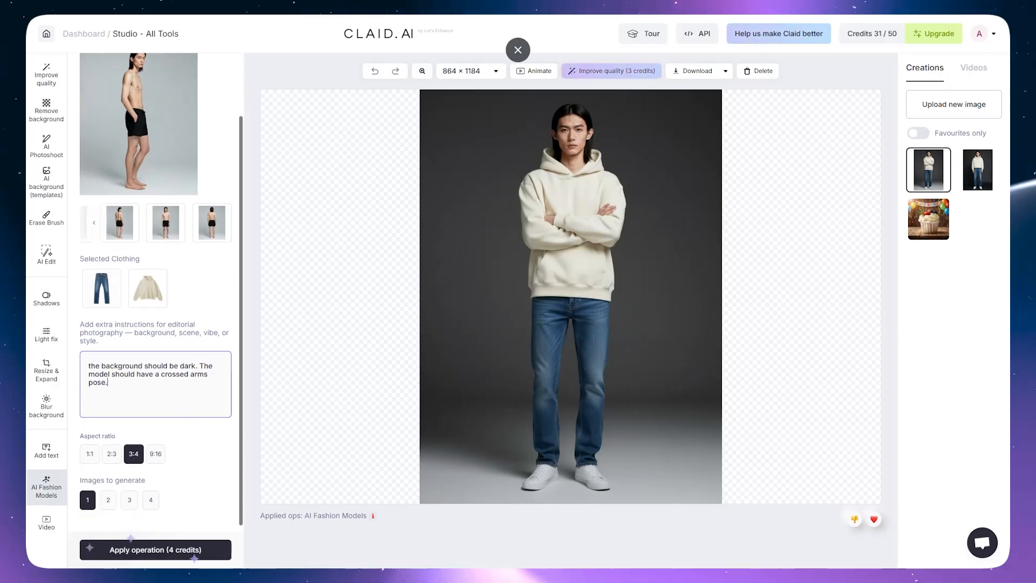
Open the image-to-video tool for the crossed-arms image and read through its suggested animation prompt
click(46, 521)
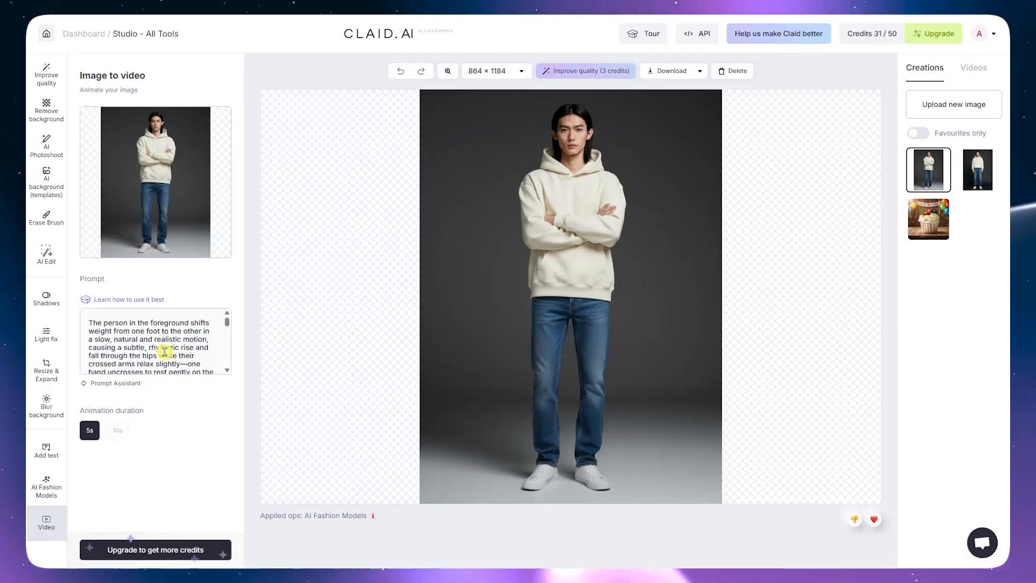
click(124, 329)
scroll(139, 332, down, 3)
scroll(178, 352, down, 3)
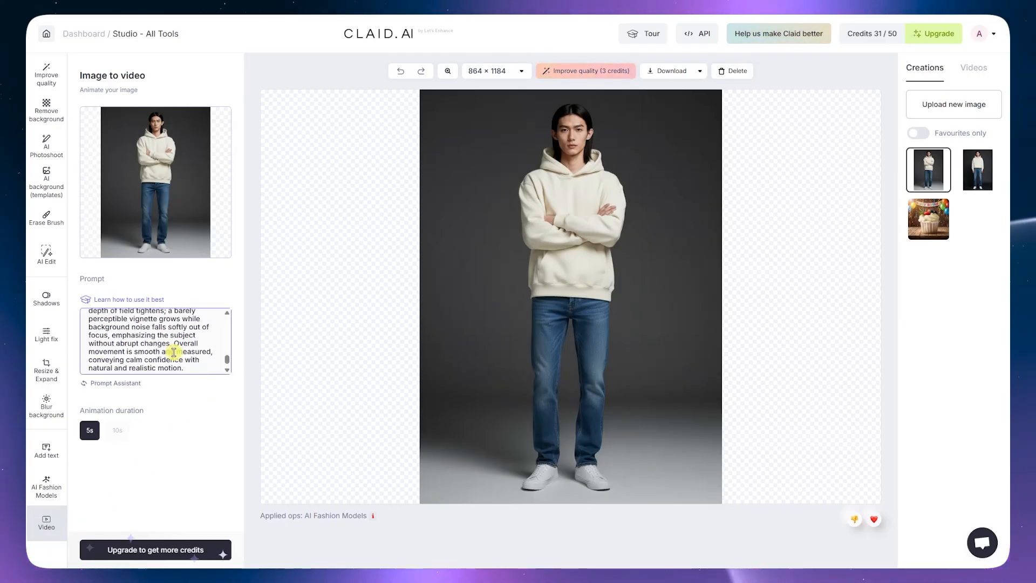
scroll(176, 357, up, 6)
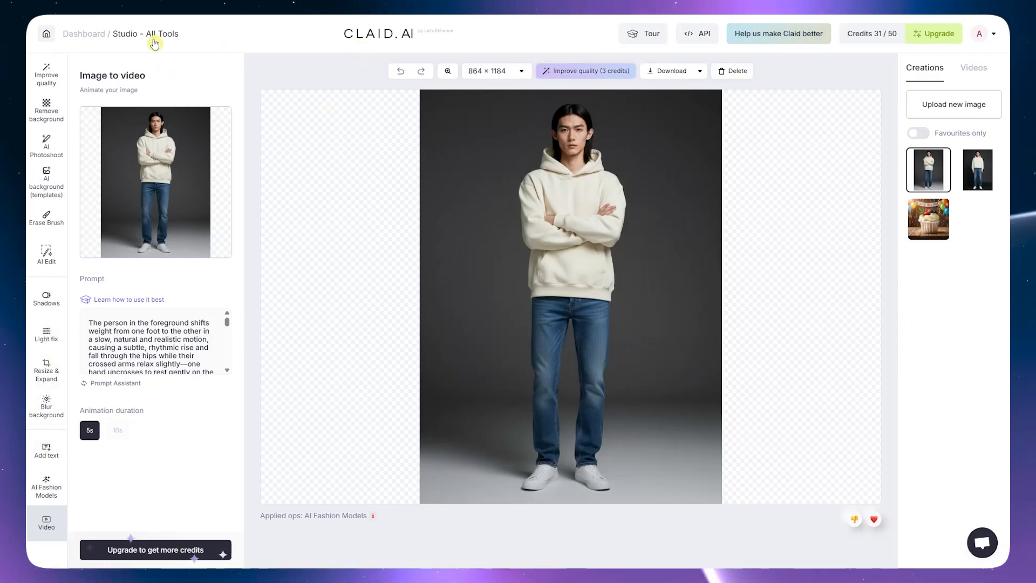
Return to the dashboard and open the Get Started page of Integrations to examine the API credit plans and notification settings
click(89, 34)
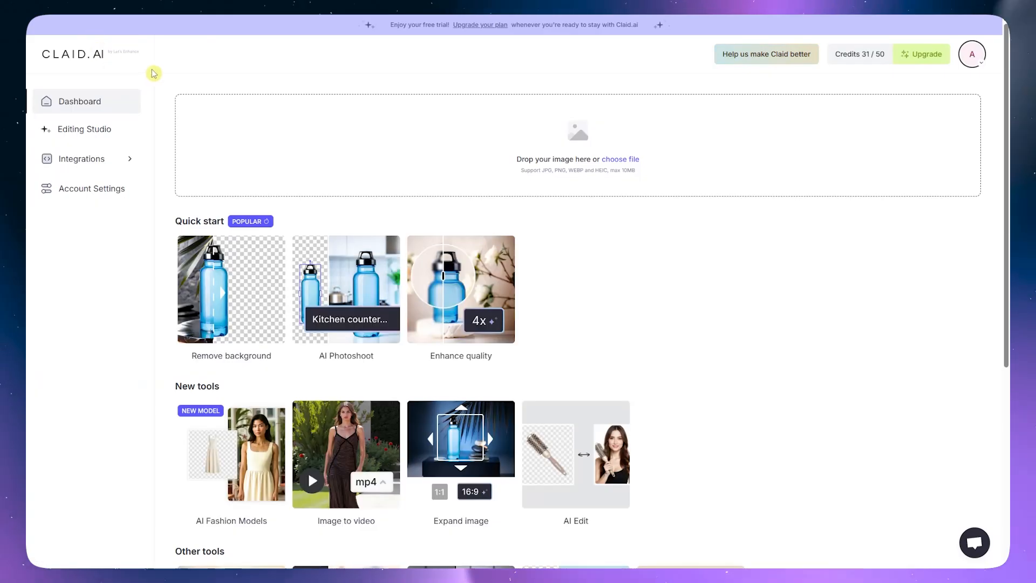
click(76, 158)
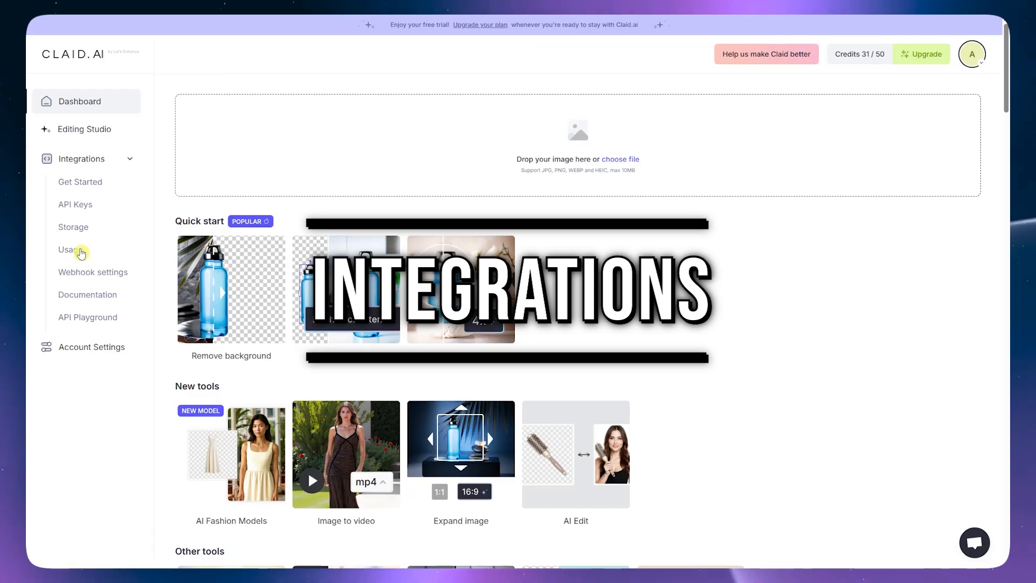
click(89, 181)
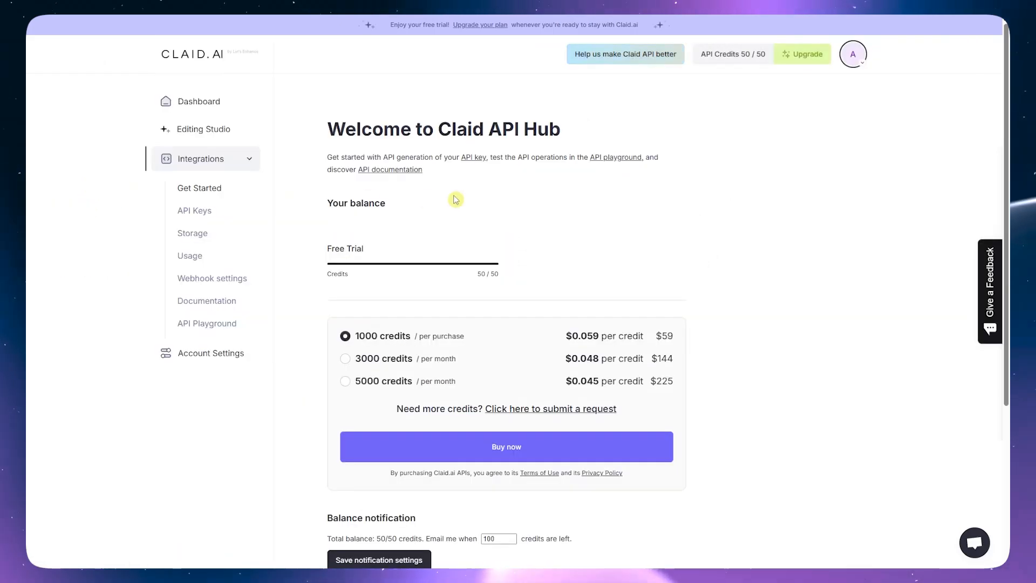
scroll(431, 200, down, 4)
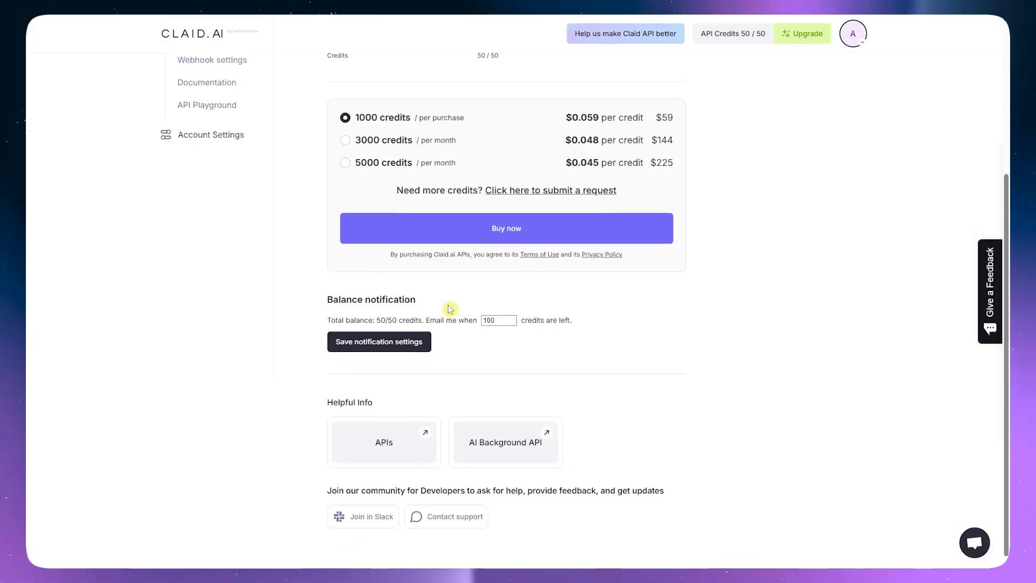
Compare the 1000, 3000 and 5000 API credit packages on the Get Started page
scroll(449, 310, up, 4)
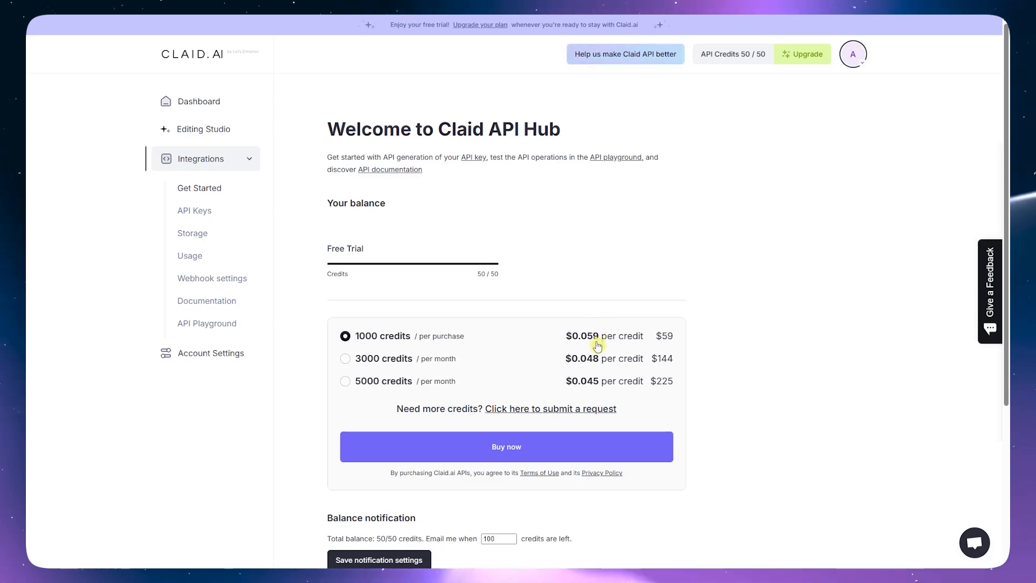
click(501, 362)
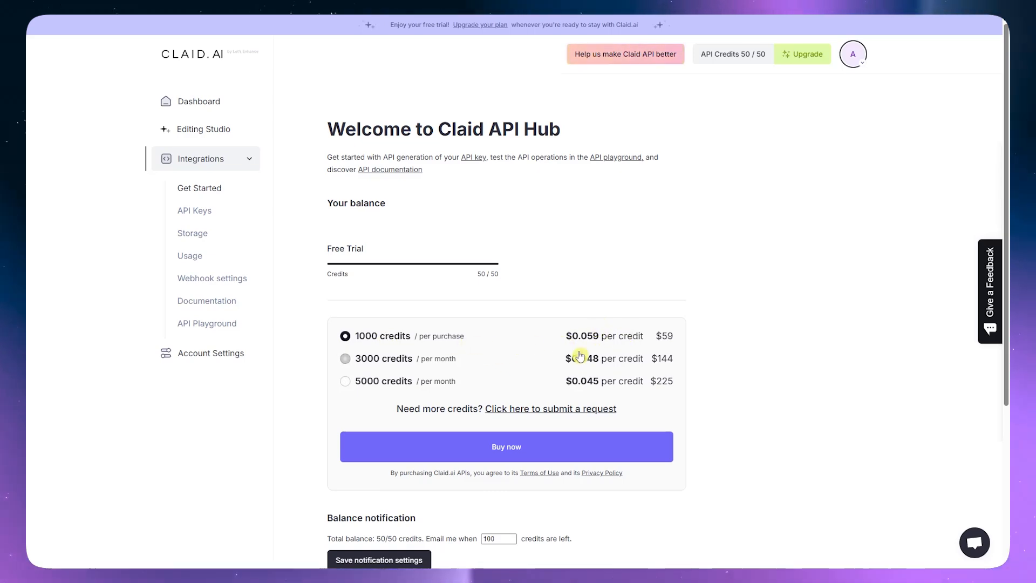
scroll(540, 378, down, 3)
scroll(513, 378, up, 3)
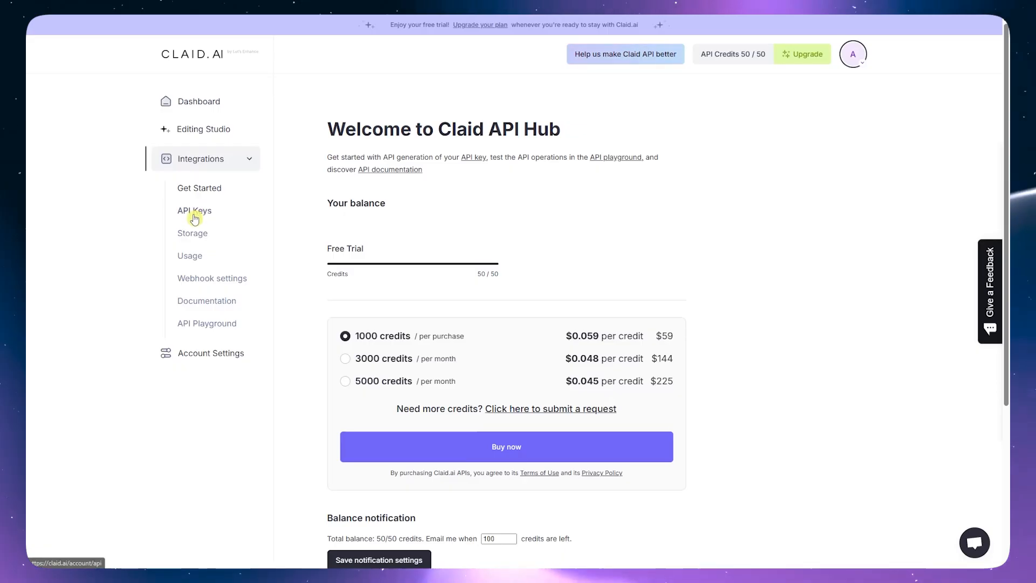
Go through the API Keys, Storage, Usage, Webhook settings and Documentation entries of Integrations to see what each offers
click(196, 215)
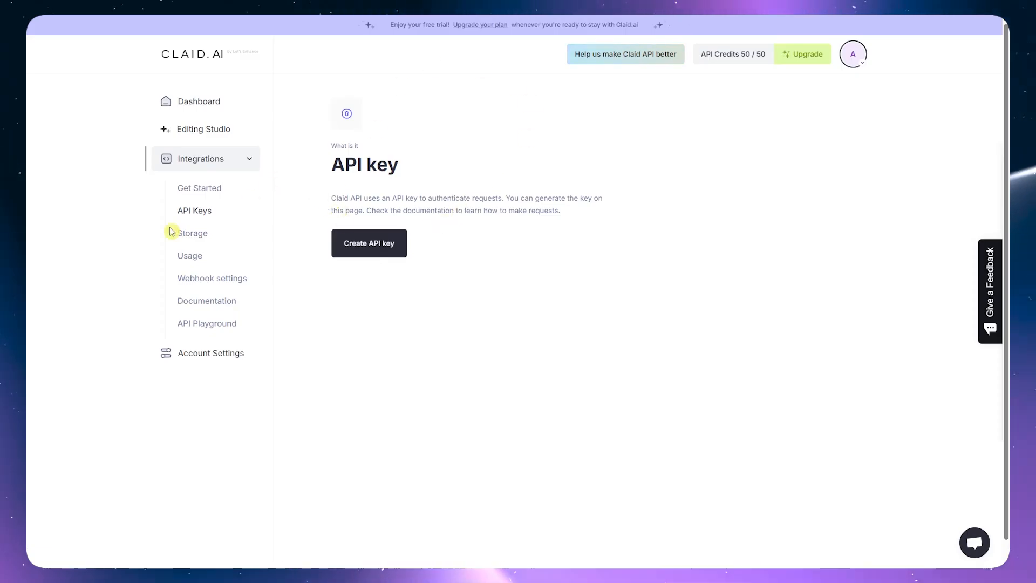
click(197, 234)
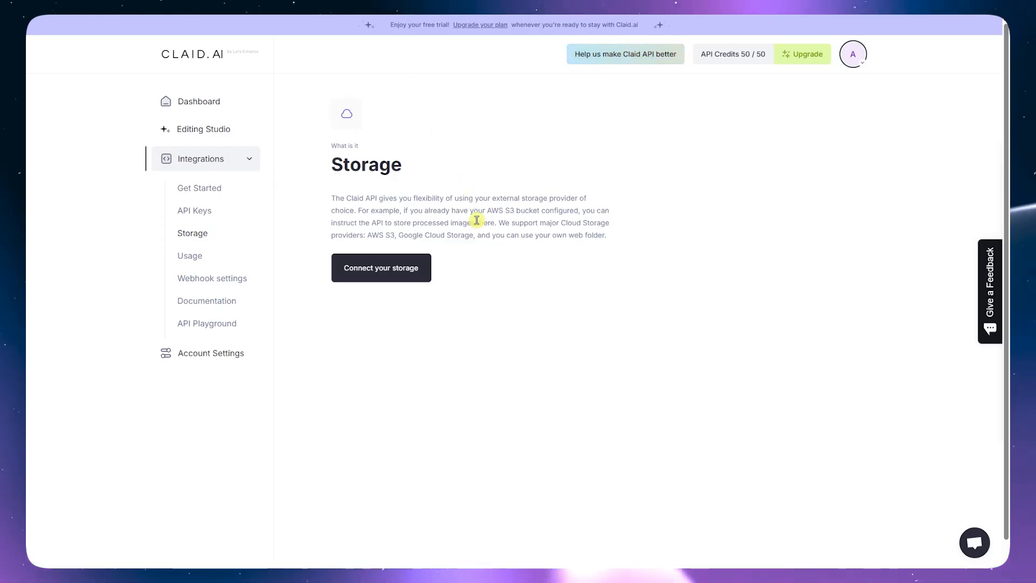
click(194, 256)
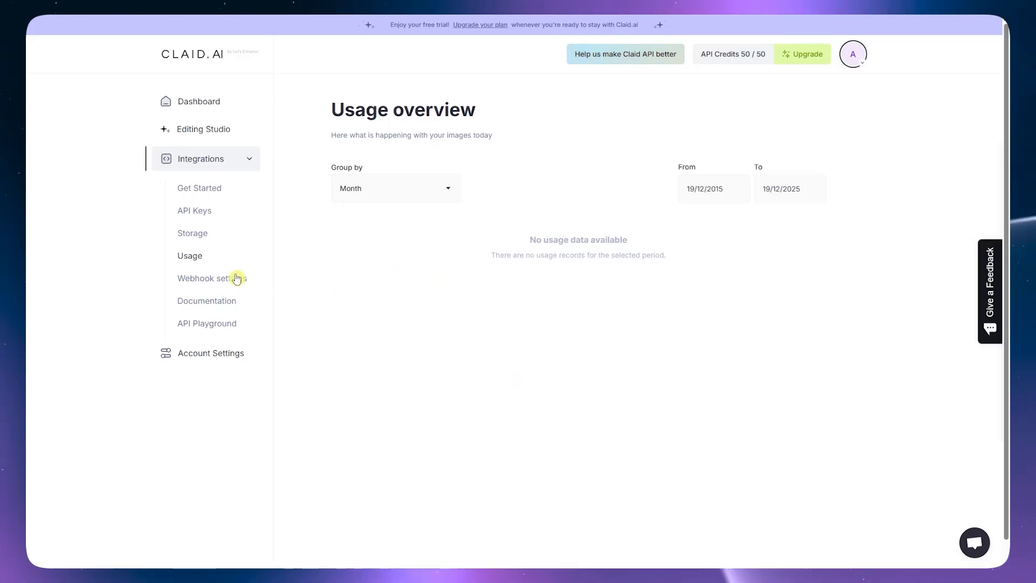
click(219, 278)
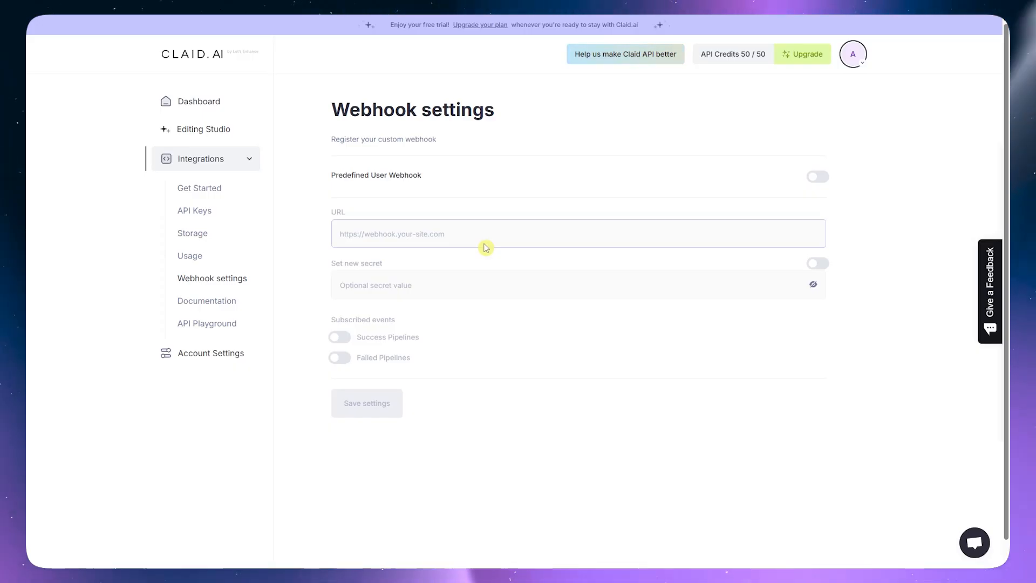
click(205, 305)
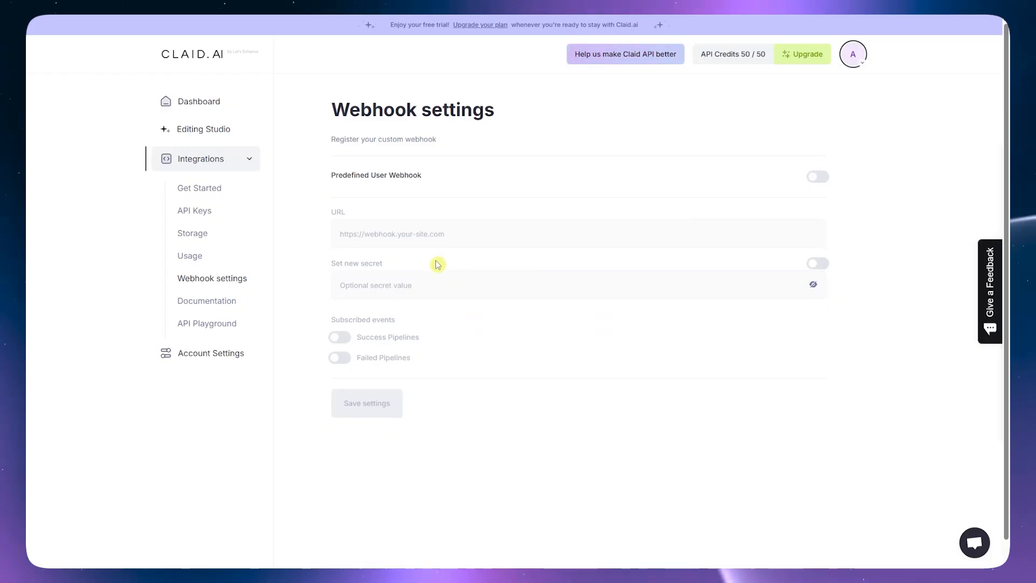
Open the API Playground to examine its image editing options and JSON request, and return to the dashboard
click(206, 323)
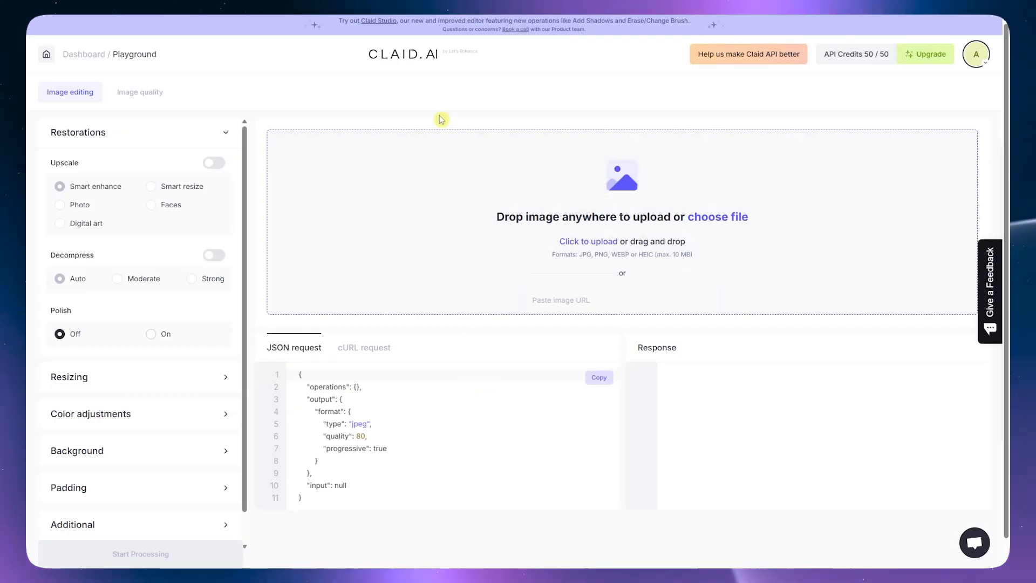
scroll(463, 170, down, 1)
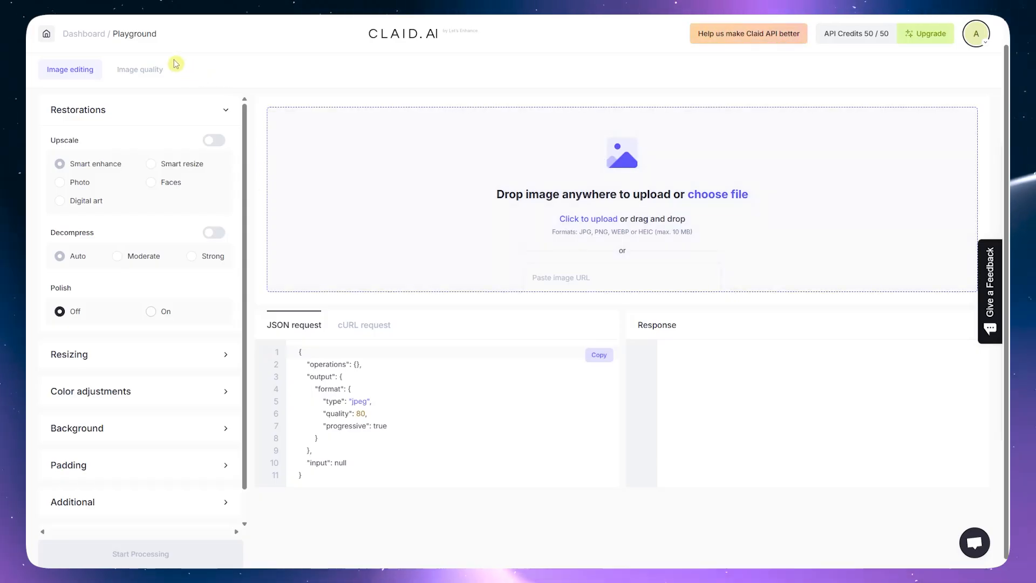
click(97, 41)
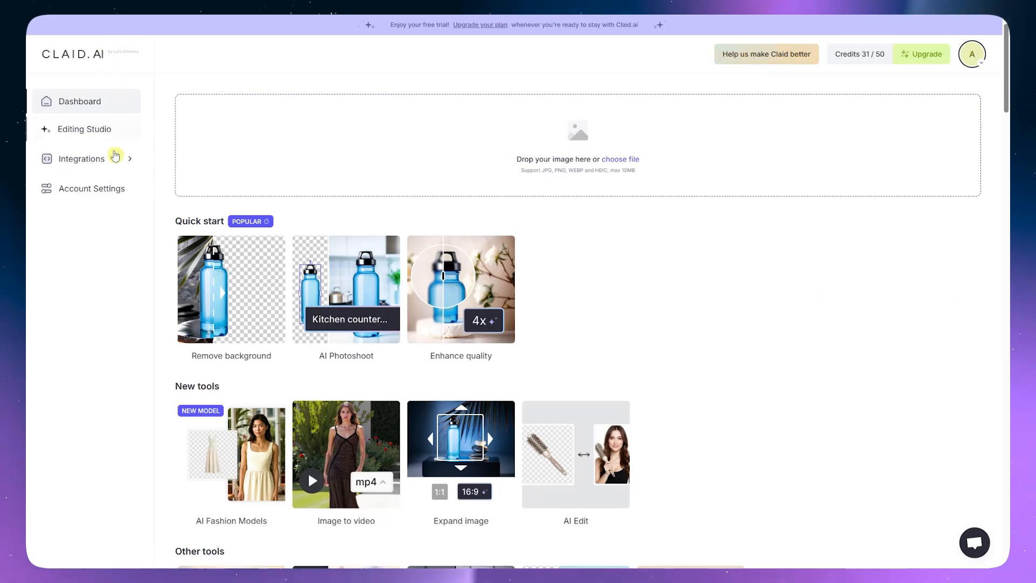
Open the account settings and view the subscription and billing information
click(113, 160)
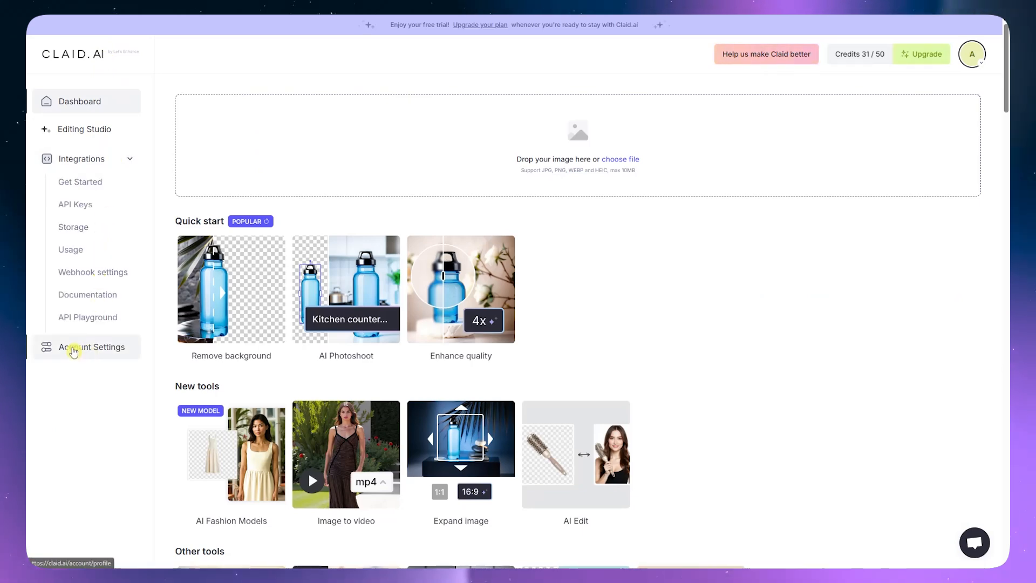
click(71, 348)
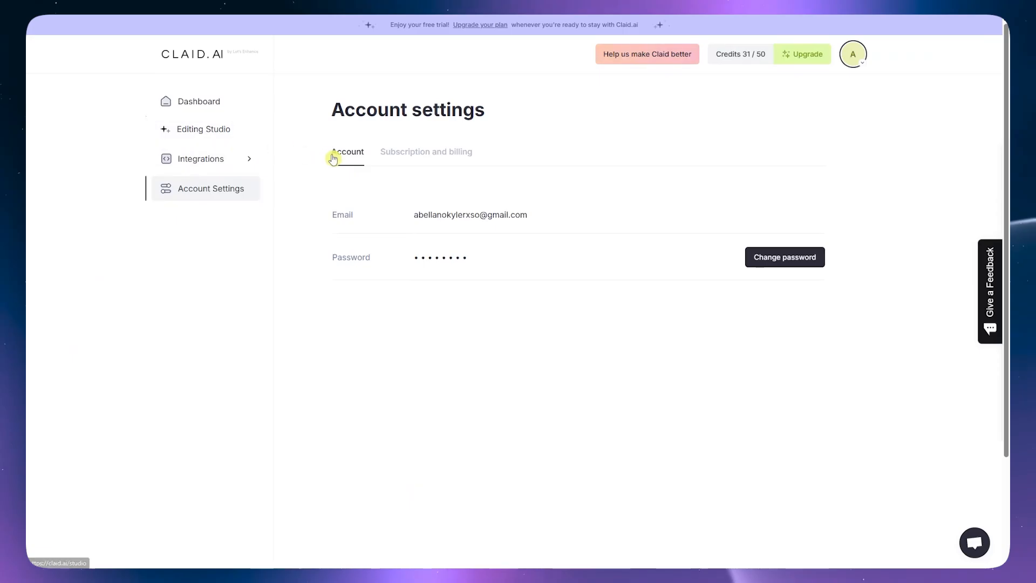
click(398, 152)
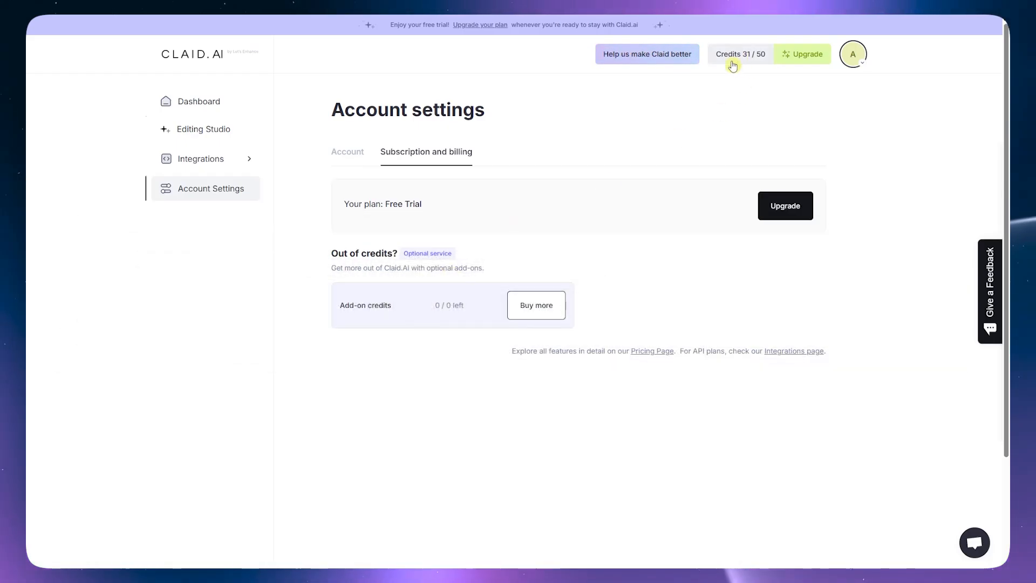
Open the add-on credit offers, compare the 500, 2000 and 8000 credit batches, and close them without buying
click(534, 305)
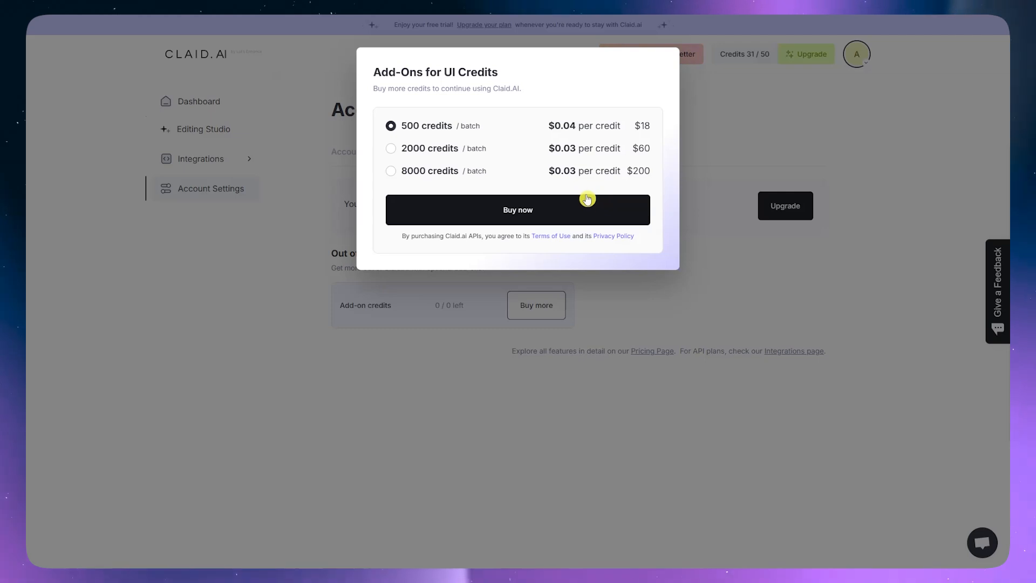
click(521, 157)
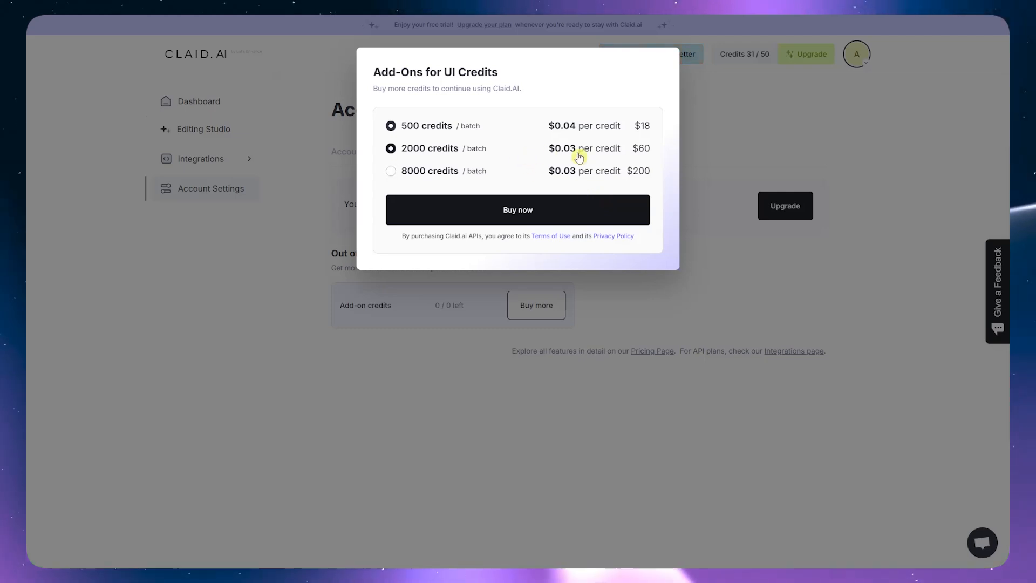
click(709, 174)
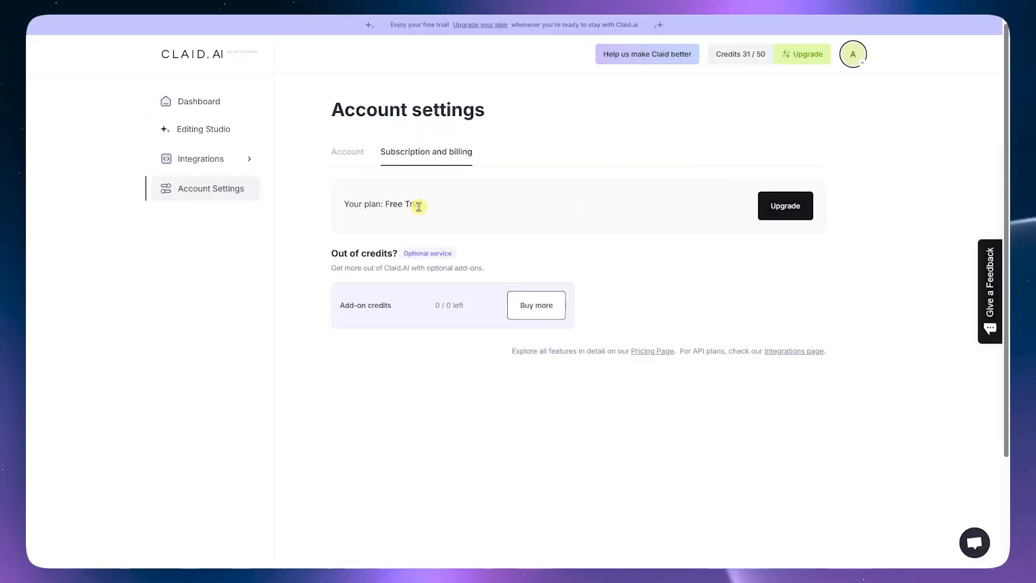
Open the paid plan upgrade options and examine the Pro plan's features and yearly-billed price
click(782, 205)
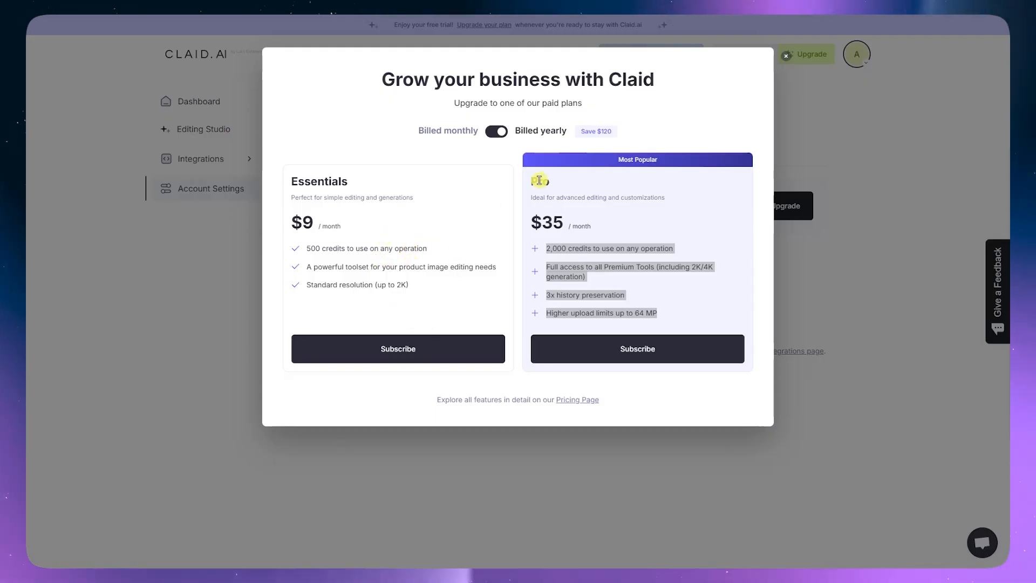
click(627, 262)
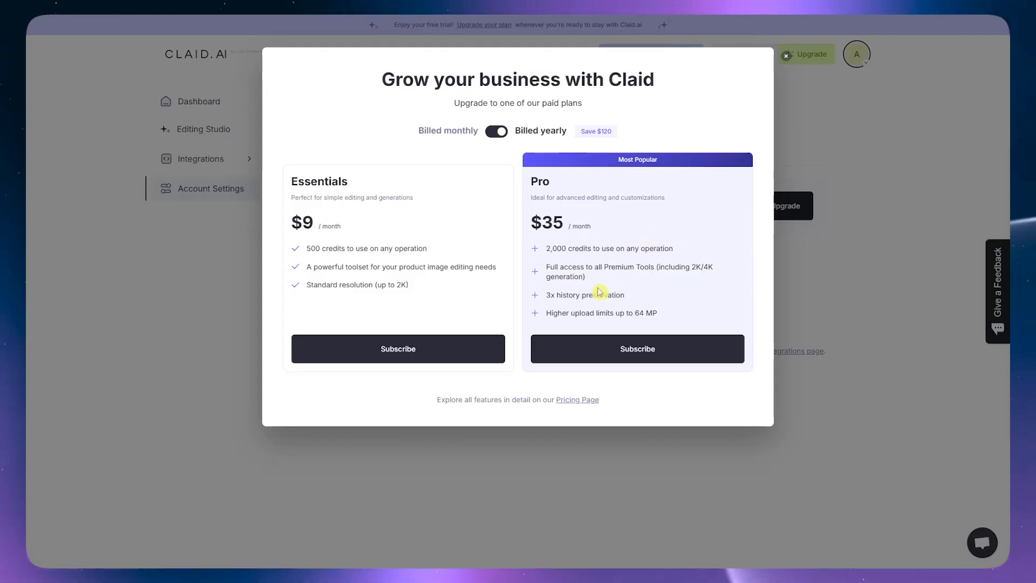
drag(542, 223, 568, 225)
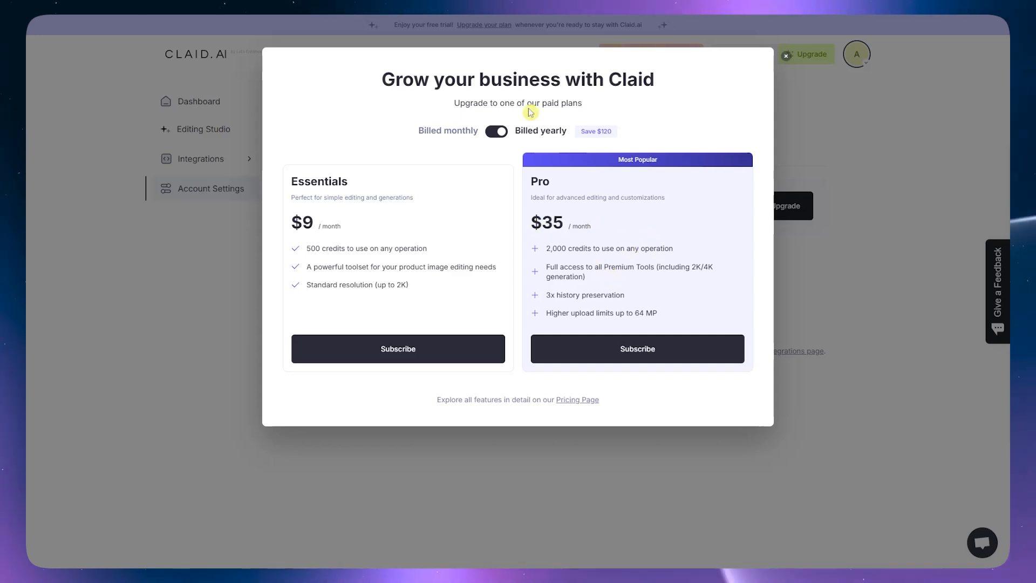
Switch between monthly and yearly billing to compare the Essentials and Pro prices and the yearly saving
click(501, 135)
click(499, 136)
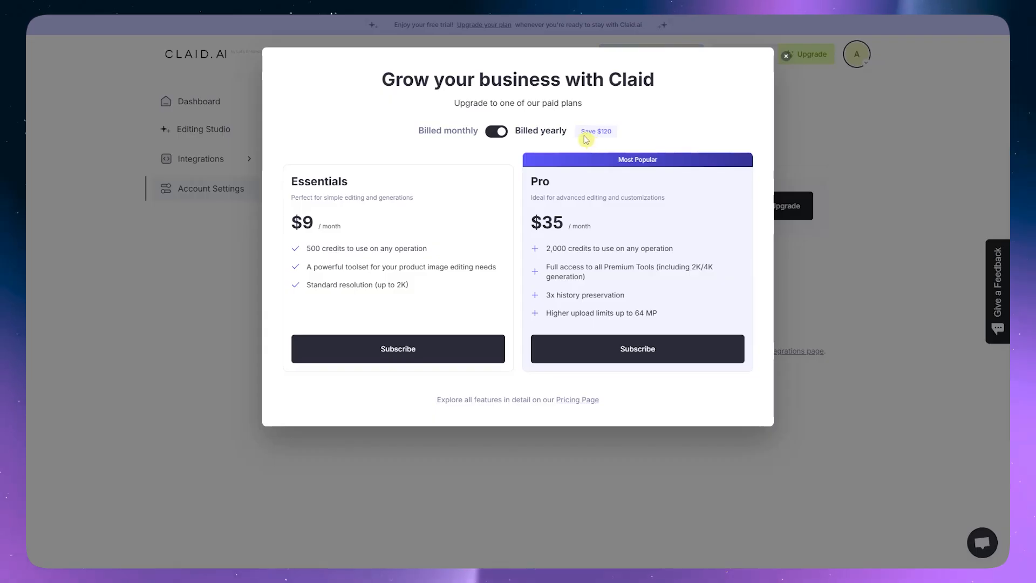
drag(581, 132, 605, 132)
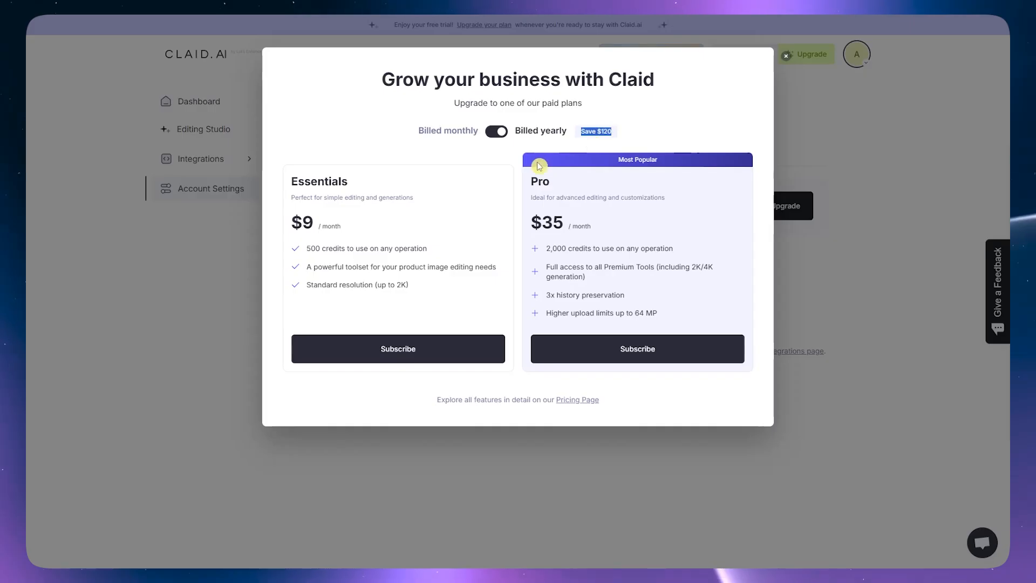
click(498, 132)
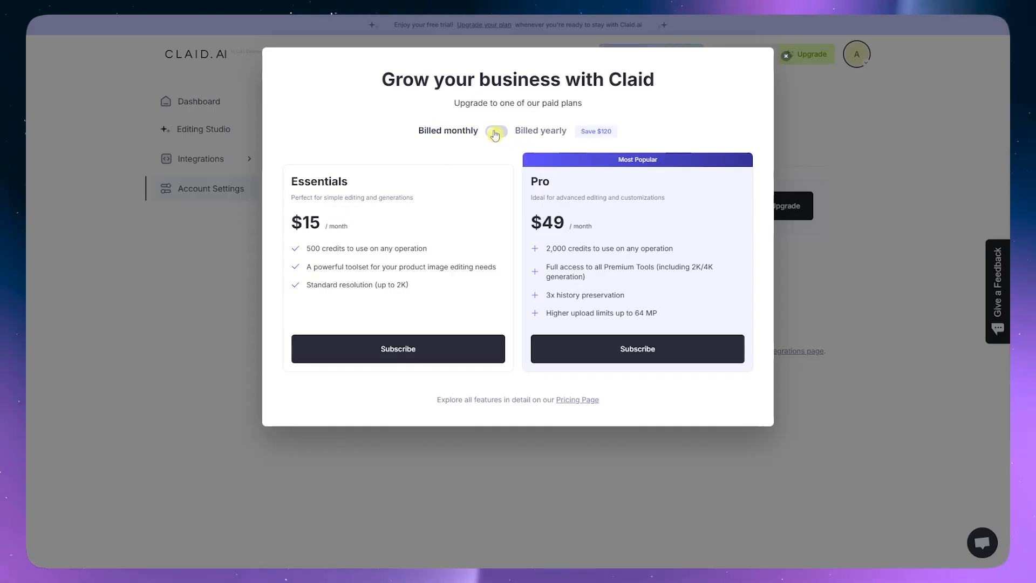
click(494, 134)
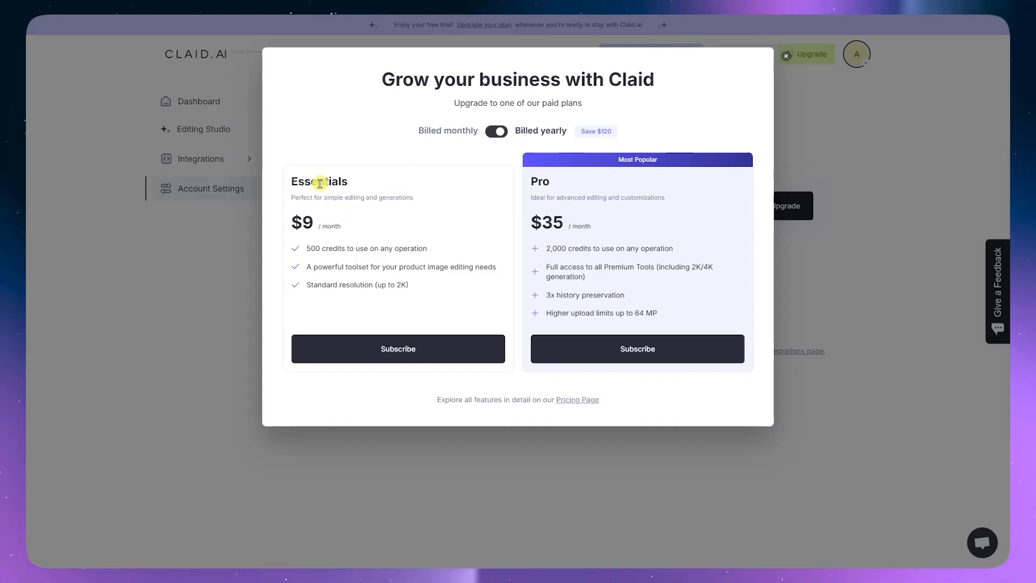
click(495, 131)
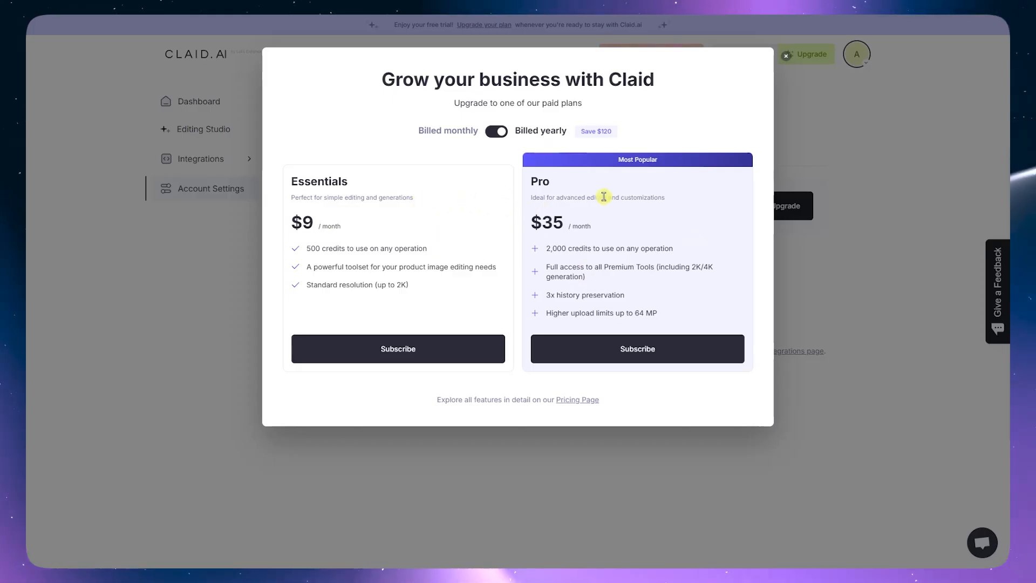
Open the checkout for the yearly Pro plan to view its payment options, and return to billing without subscribing
click(612, 354)
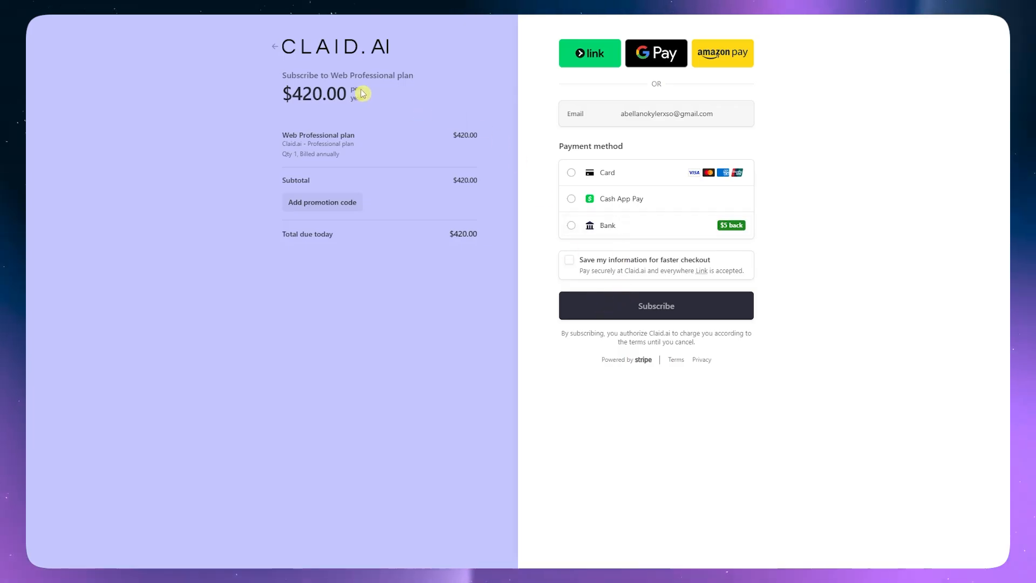
click(276, 50)
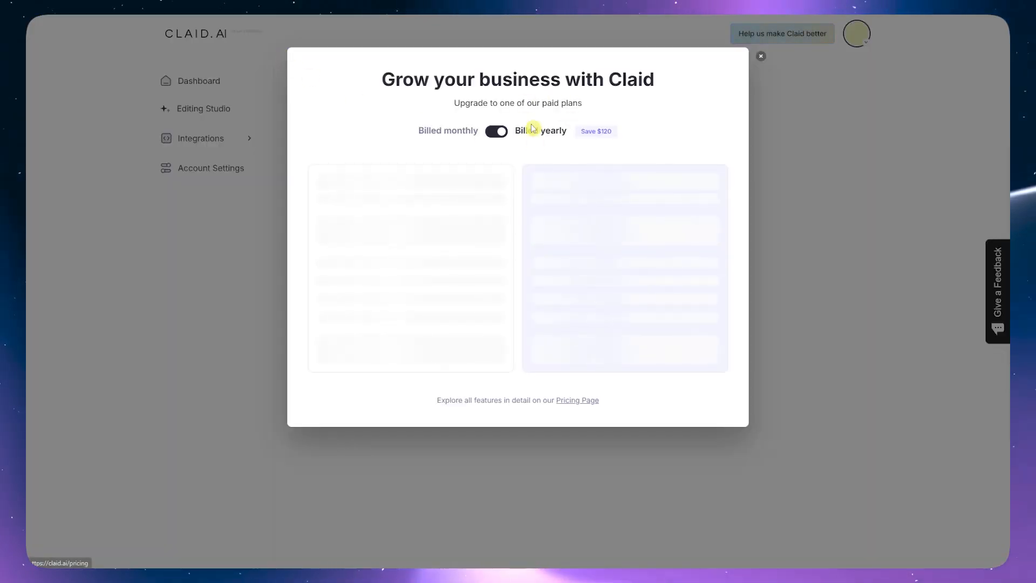
click(766, 61)
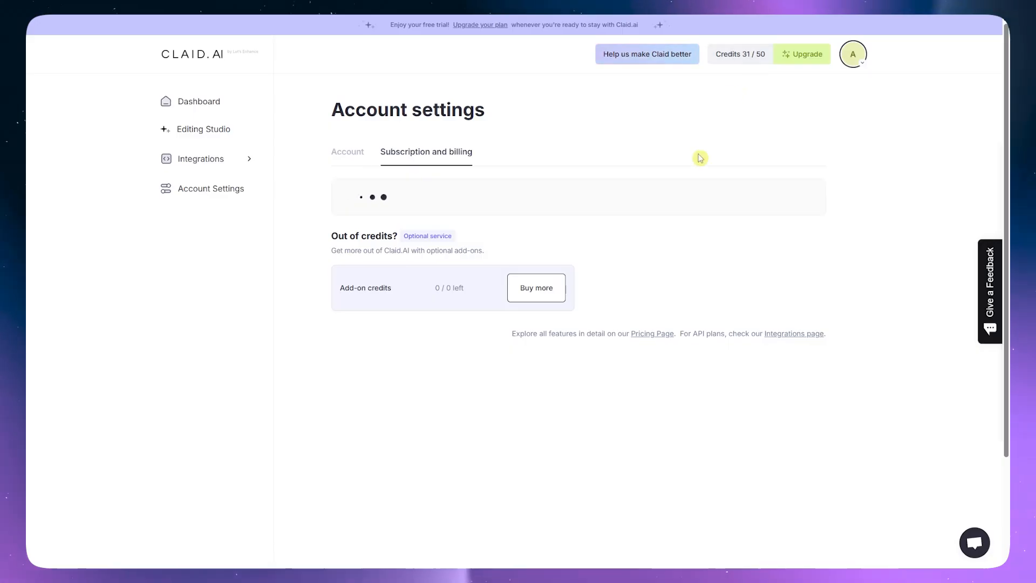